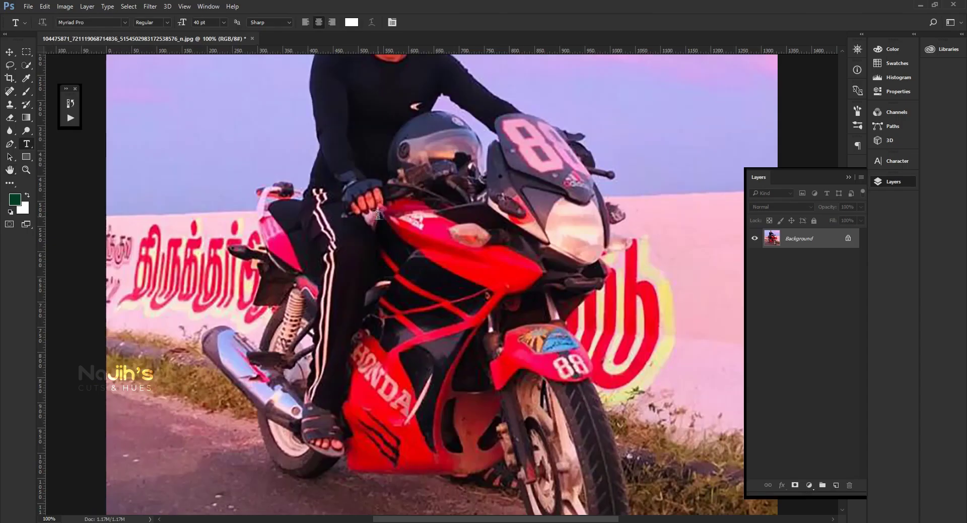
Zoom in on the front wheel of the unlocked Layer 0.
scroll(540, 394, up, 5)
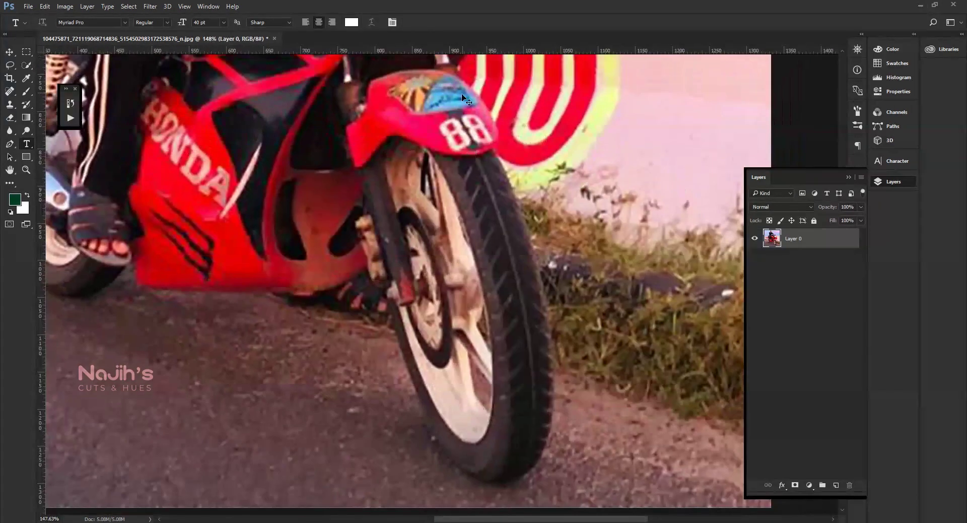
Trace a Pen tool path around the front tyre's edge.
key(p)
scroll(510, 188, down, 5)
scroll(510, 188, down, 3)
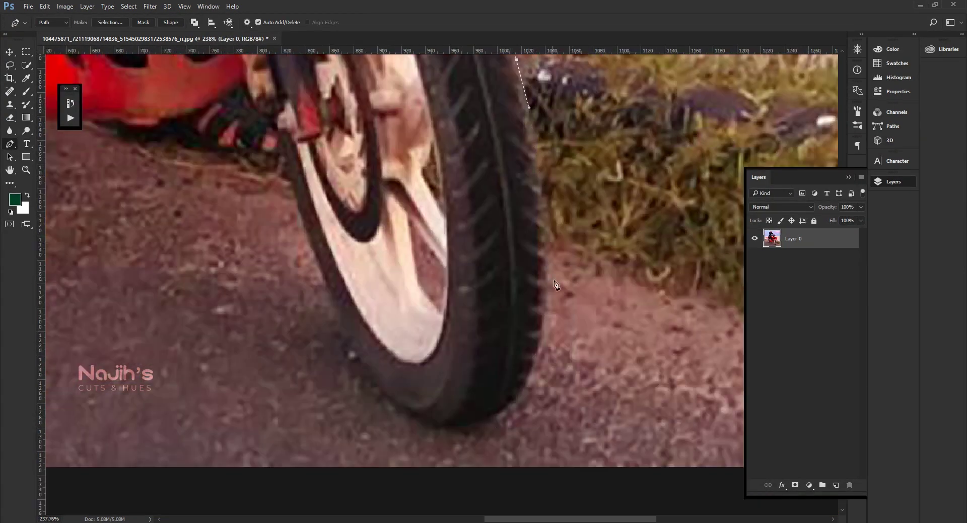
drag(546, 260, 546, 316)
drag(491, 419, 479, 428)
drag(327, 285, 308, 238)
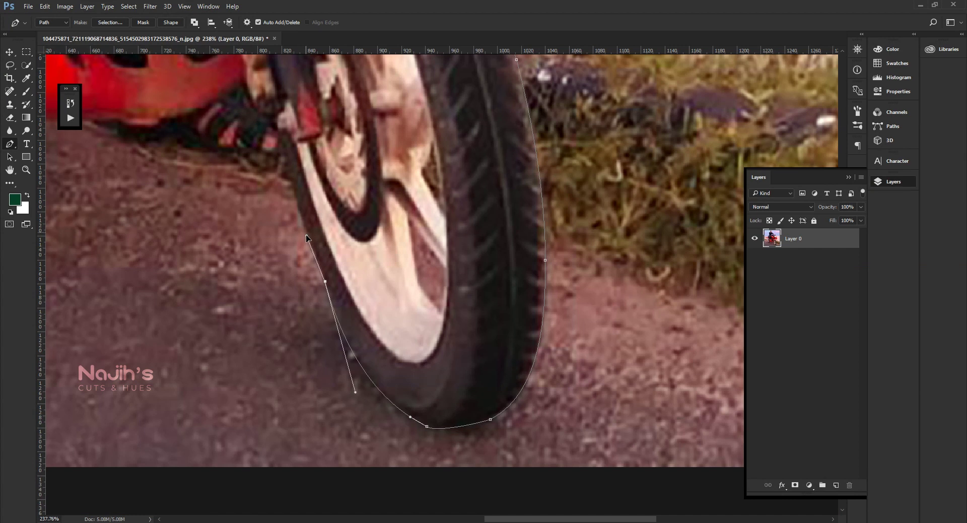
drag(284, 146, 276, 152)
scroll(255, 153, up, 1)
Continue the path along the fairing bottom and around the exhaust tip.
drag(130, 129, 124, 132)
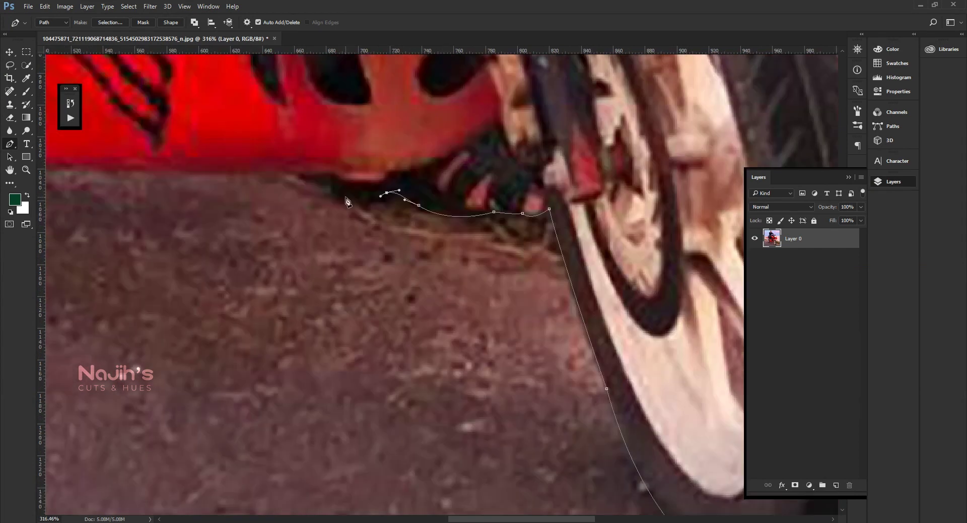
drag(275, 175, 584, 234)
click(422, 230)
click(338, 226)
mouse_move(318, 225)
mouse_down()
mouse_move(312, 199)
mouse_move(437, 220)
mouse_up()
click(218, 196)
drag(217, 196, 253, 261)
scroll(255, 224, up, 1)
click(279, 259)
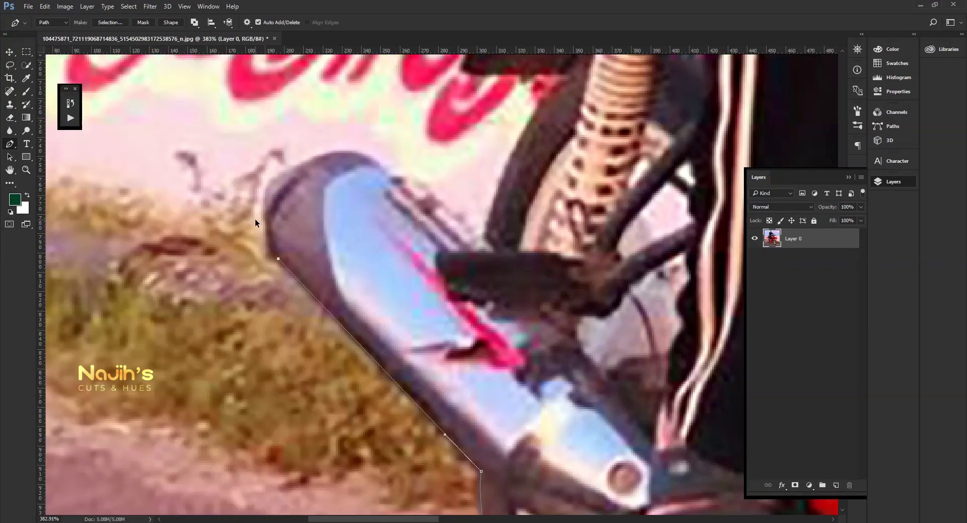
Extend the path over the fairing top and around the dark bracket.
drag(370, 158, 382, 167)
drag(484, 241, 284, 329)
click(373, 162)
click(282, 161)
click(264, 151)
drag(282, 101, 282, 328)
click(295, 278)
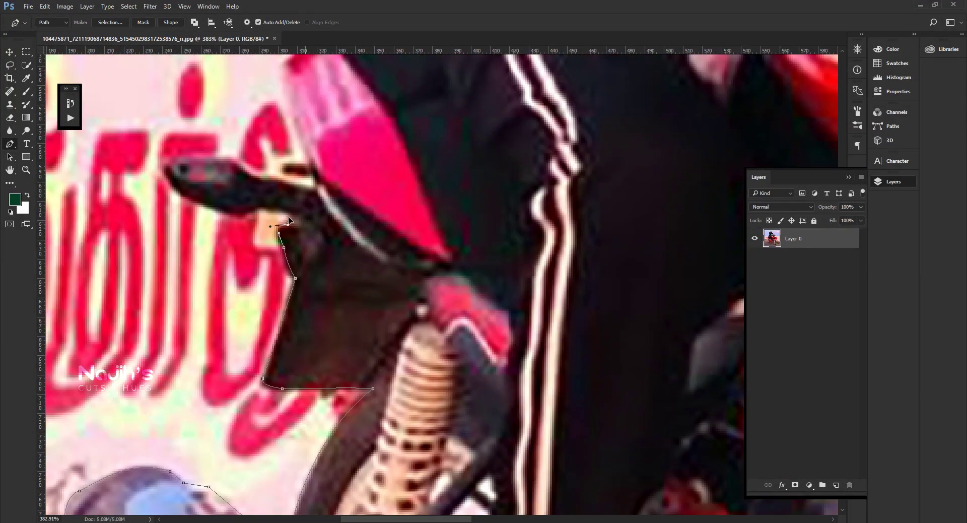
Trace the handlebar end, windshield edge and mirror top.
drag(249, 215, 394, 304)
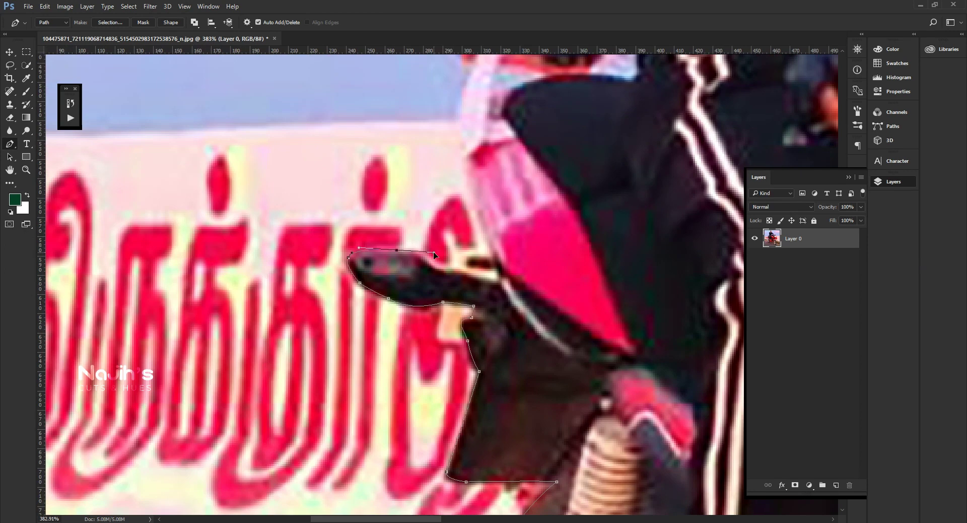
drag(497, 261, 498, 378)
click(501, 174)
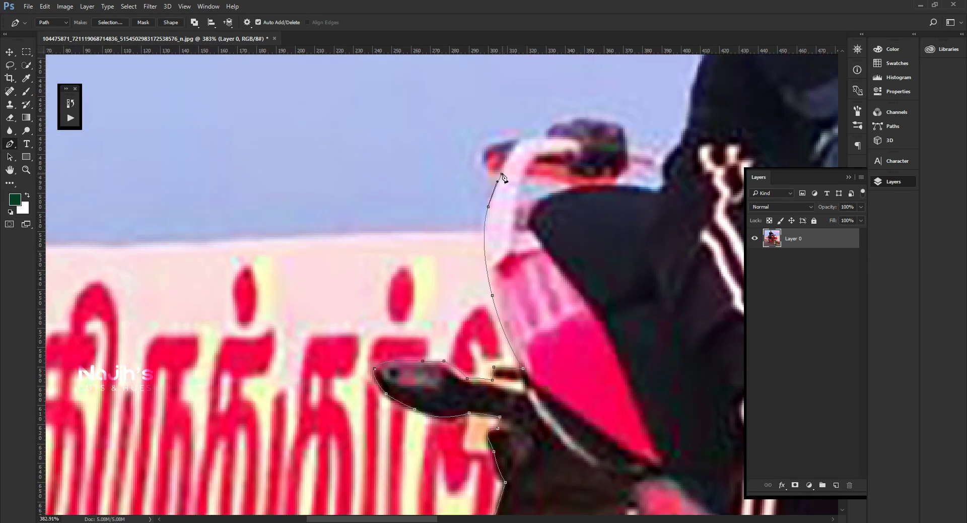
mouse_move(497, 140)
mouse_down()
mouse_move(357, 313)
mouse_move(432, 301)
mouse_move(356, 376)
mouse_up()
click(462, 323)
drag(341, 376, 355, 375)
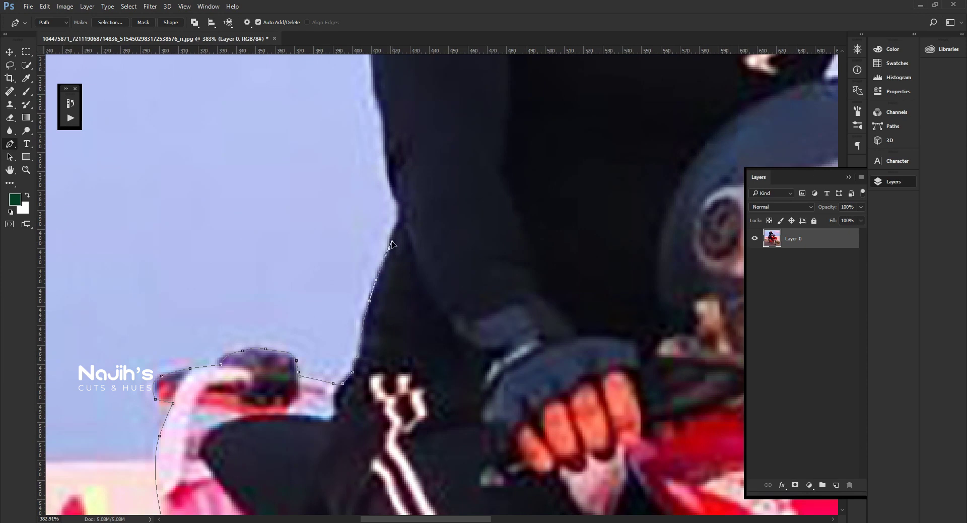
Continue the path up the rider's sleeve and along his shoulder.
drag(392, 246, 445, 429)
drag(411, 230, 357, 422)
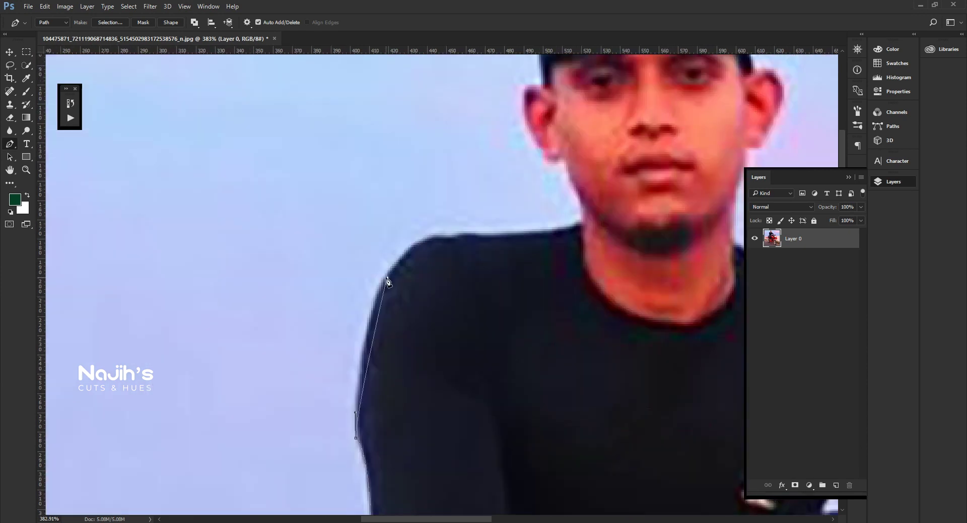
drag(387, 276, 429, 239)
scroll(496, 239, up, 1)
Outline the rider's neck, ear and cap.
drag(591, 415, 581, 383)
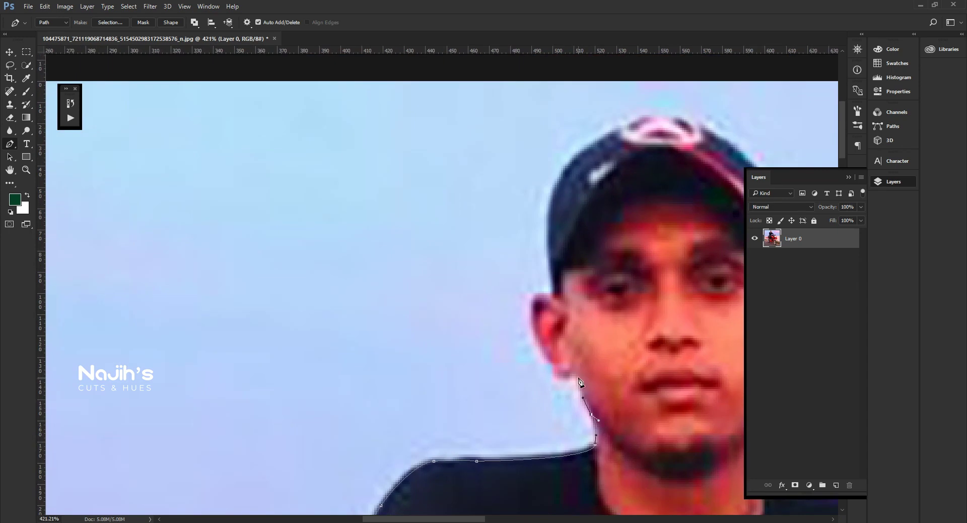
drag(550, 297, 311, 387)
click(336, 250)
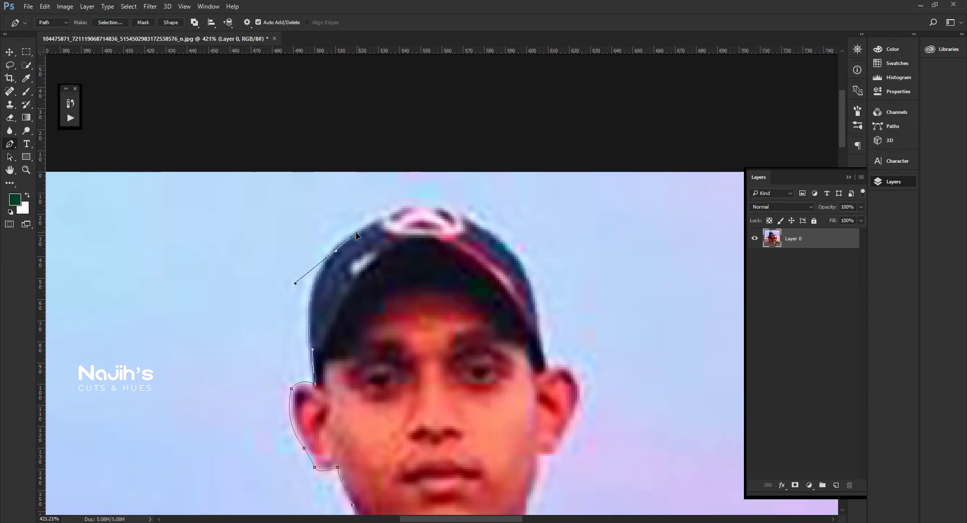
drag(419, 202, 499, 238)
drag(529, 281, 533, 304)
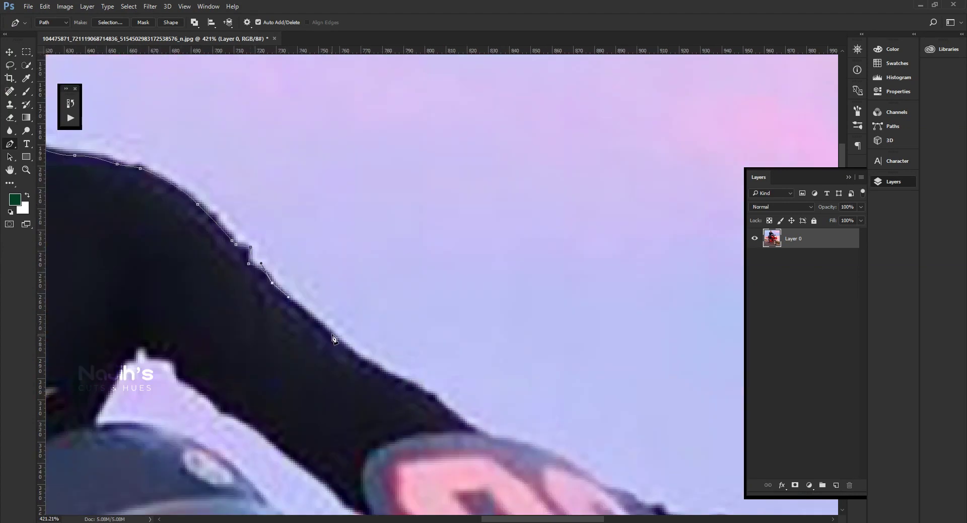
Trace along the outstretched arm toward the number plate and around the front cowl.
drag(350, 352, 235, 299)
drag(321, 337, 331, 340)
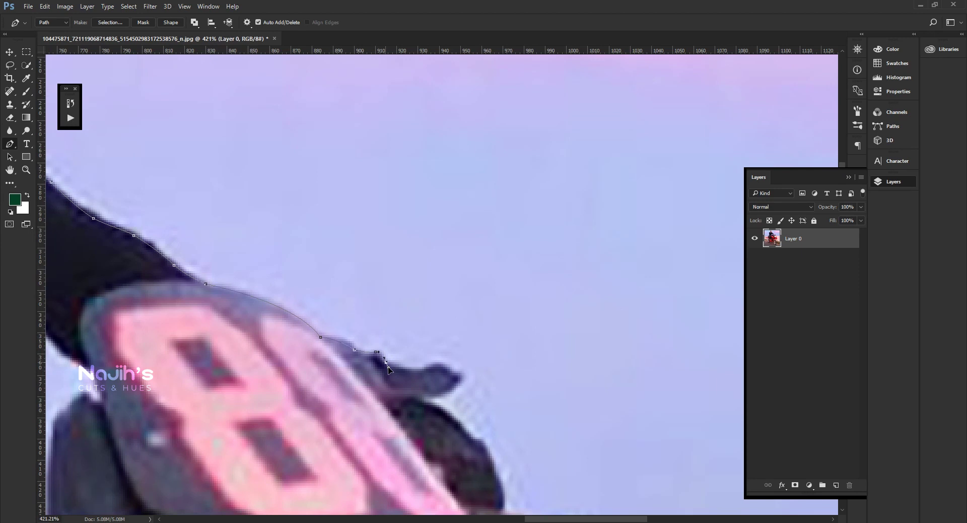
drag(450, 416, 316, 357)
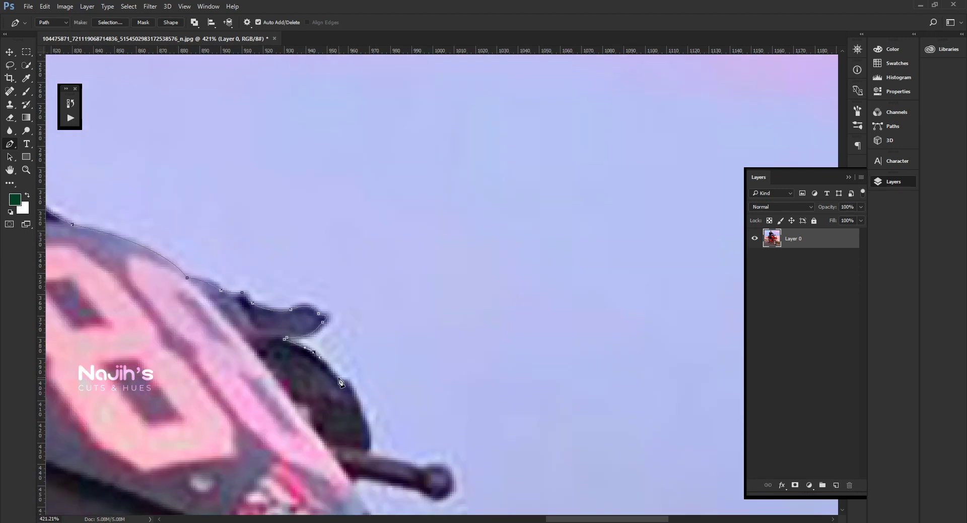
drag(355, 402, 252, 231)
drag(267, 279, 268, 284)
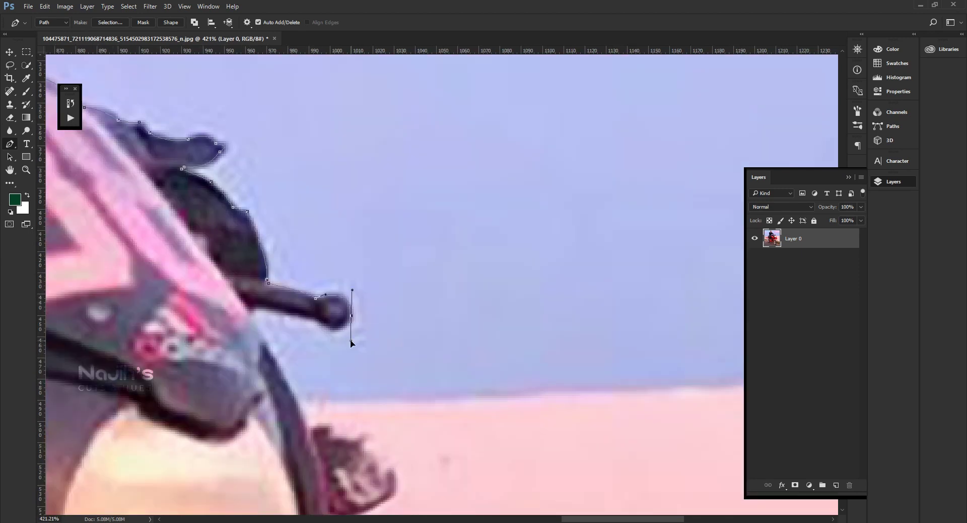
Trace the handlebar, fork and front wheel edge to complete the bike outline.
click(256, 307)
drag(304, 323, 251, 130)
click(196, 122)
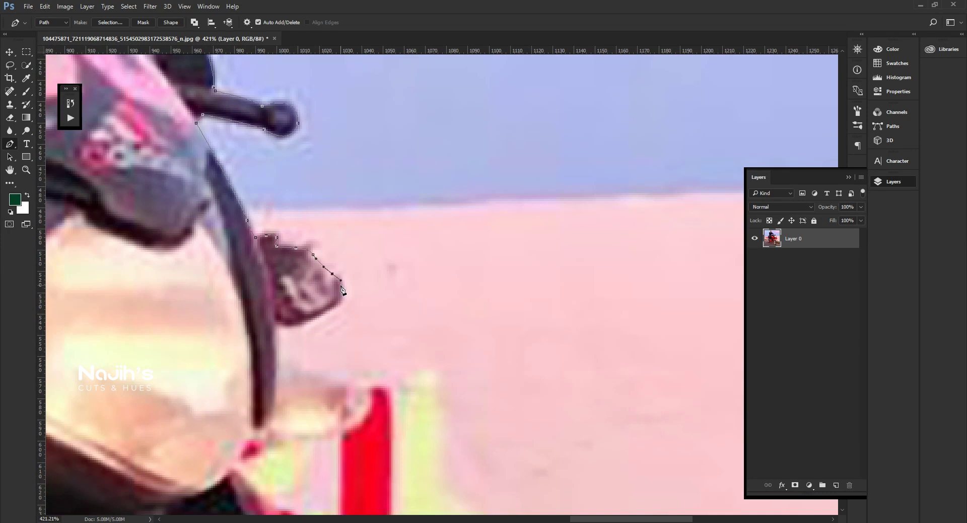
click(277, 356)
click(277, 410)
click(266, 430)
drag(259, 448, 215, 243)
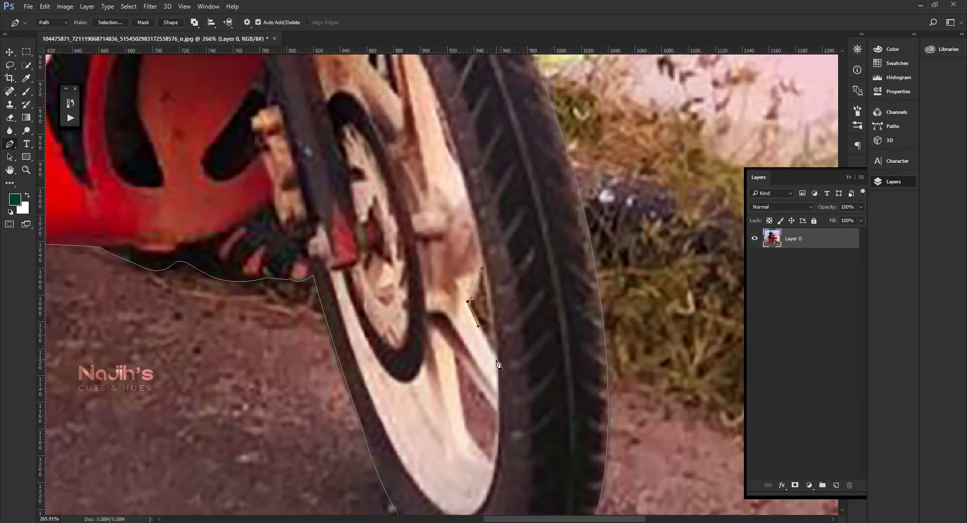
click(496, 359)
drag(457, 352, 476, 232)
Begin outlining the sky gap beside the helmet.
scroll(517, 292, up, 5)
scroll(541, 208, left, 3)
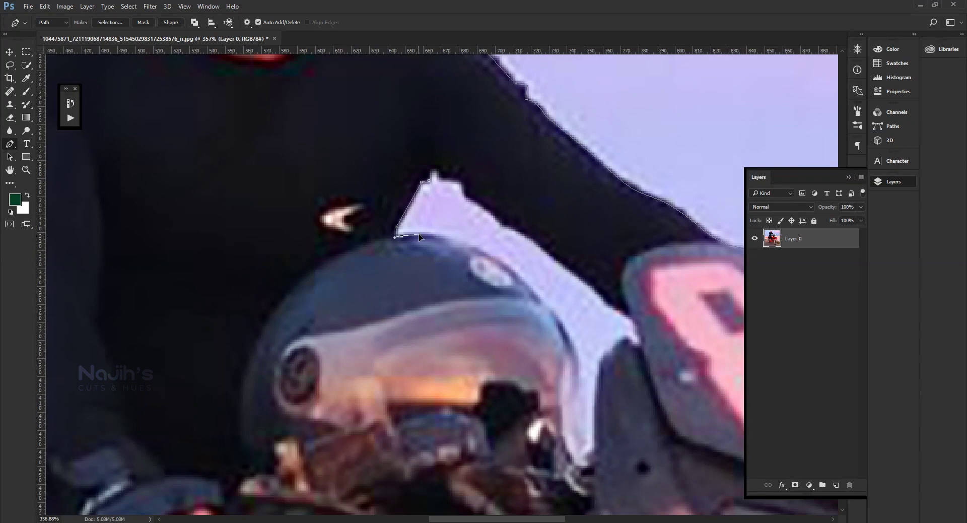
click(501, 259)
drag(579, 377, 575, 411)
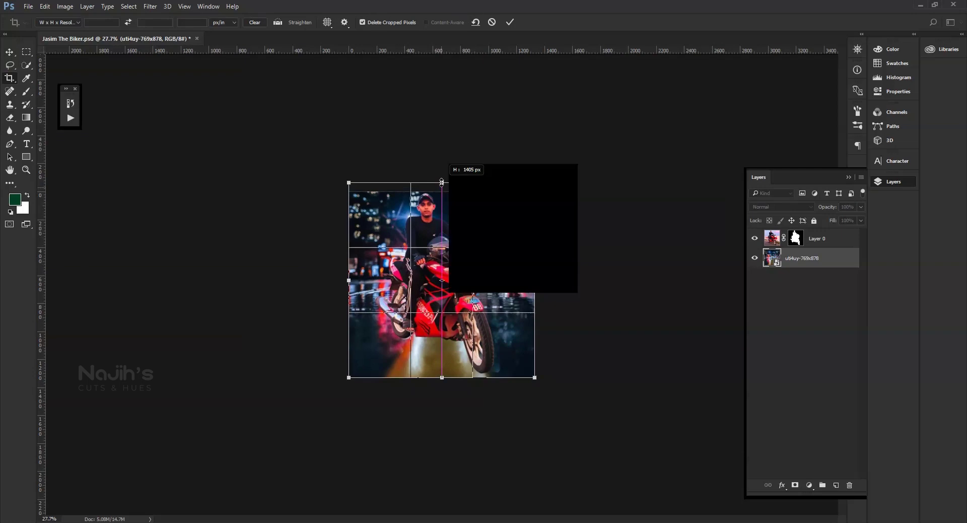
Scale the biker down from a corner to fit the street, then fit the composite in view.
click(501, 275)
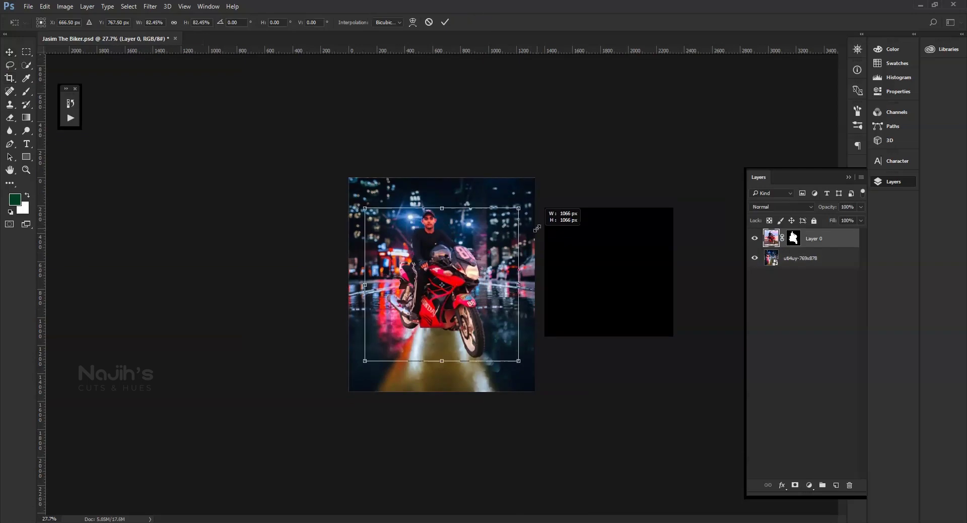
drag(536, 178, 557, 226)
key(Return)
key(ctrl+0)
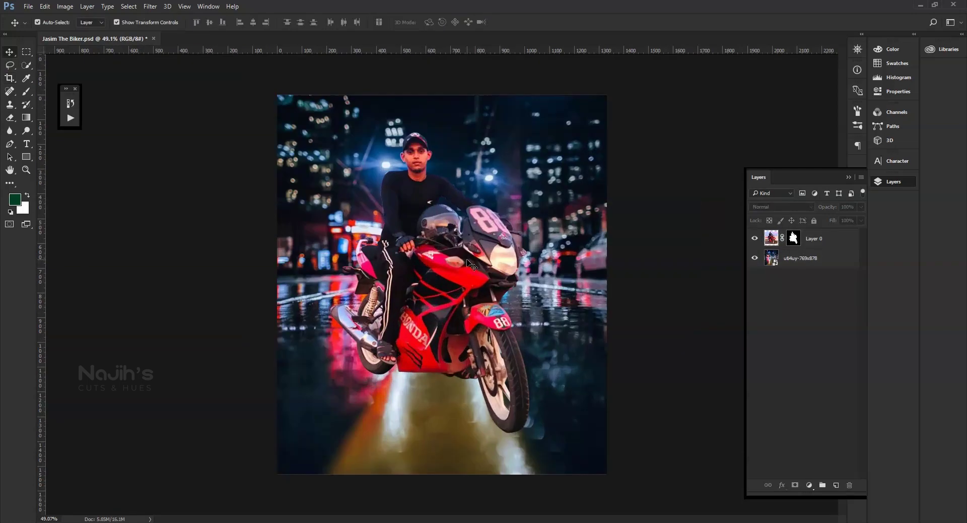
Add a Levels adjustment above the street photo.
click(801, 258)
click(809, 485)
click(826, 311)
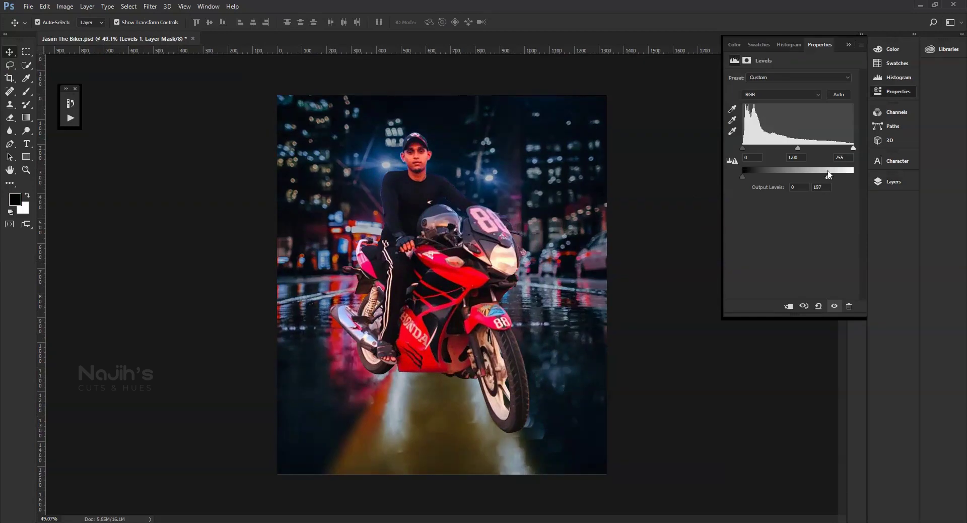
click(894, 181)
Add a Levels adjustment on the biker darkening midtones and highlights, at 82% opacity.
click(814, 238)
click(809, 485)
click(827, 311)
mouse_move(853, 176)
mouse_down()
mouse_move(801, 176)
mouse_move(816, 147)
mouse_up()
click(893, 181)
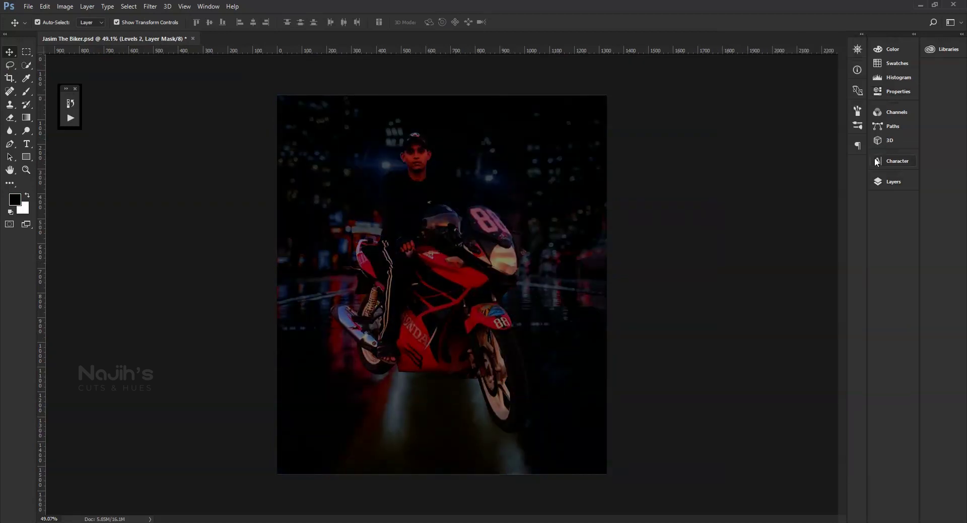
key(b)
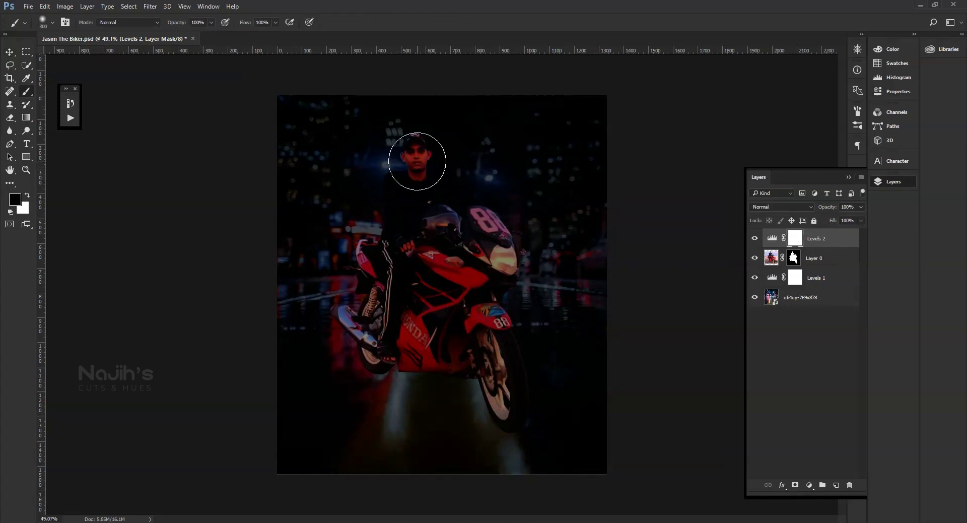
scroll(419, 199, up, 2)
scroll(419, 199, up, 3)
scroll(419, 199, down, 4)
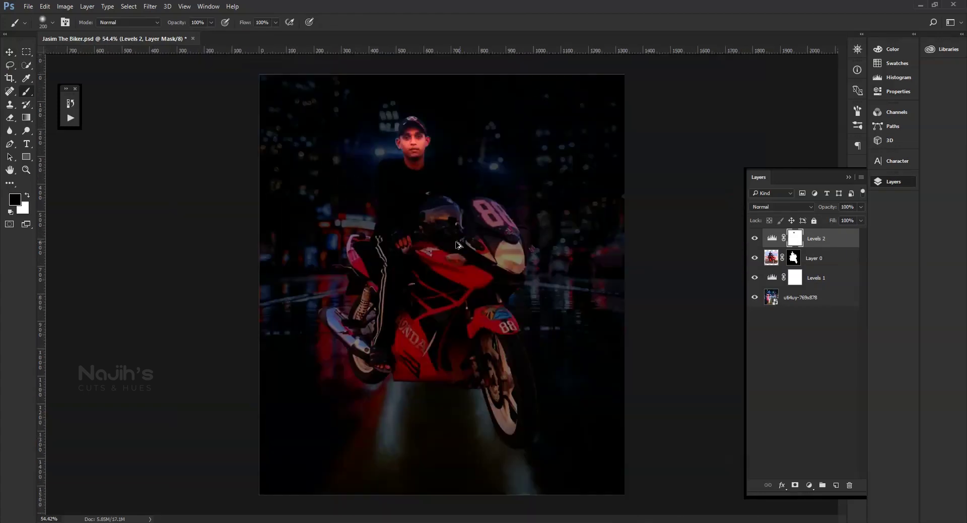
drag(861, 207, 852, 222)
Add a Curves adjustment above the biker, pulling the curve down to darken the bike.
click(826, 277)
scroll(838, 226, down, 2)
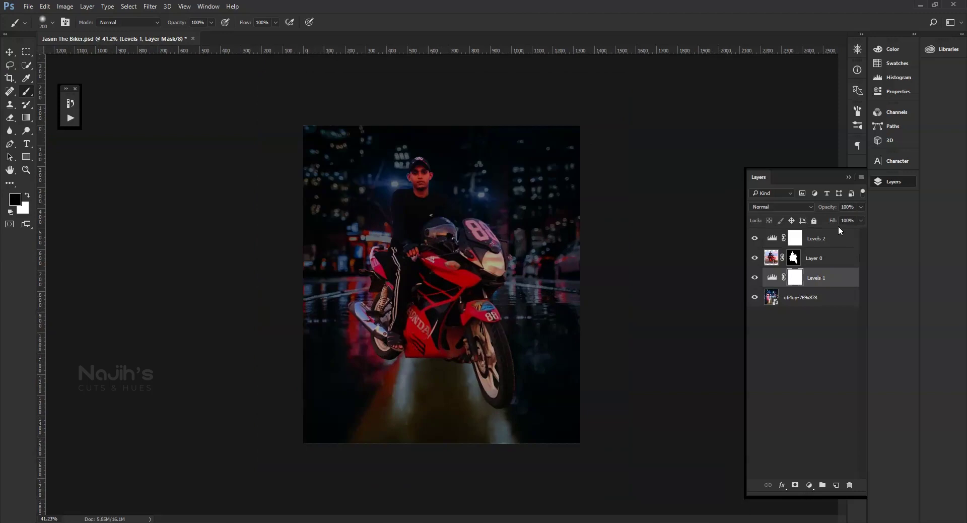
click(821, 238)
scroll(475, 313, up, 2)
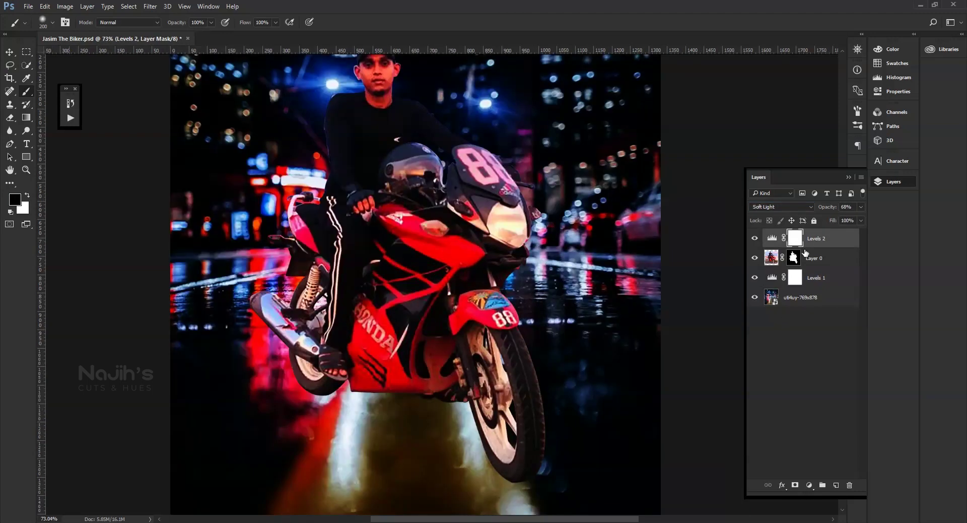
click(834, 258)
drag(801, 146, 809, 162)
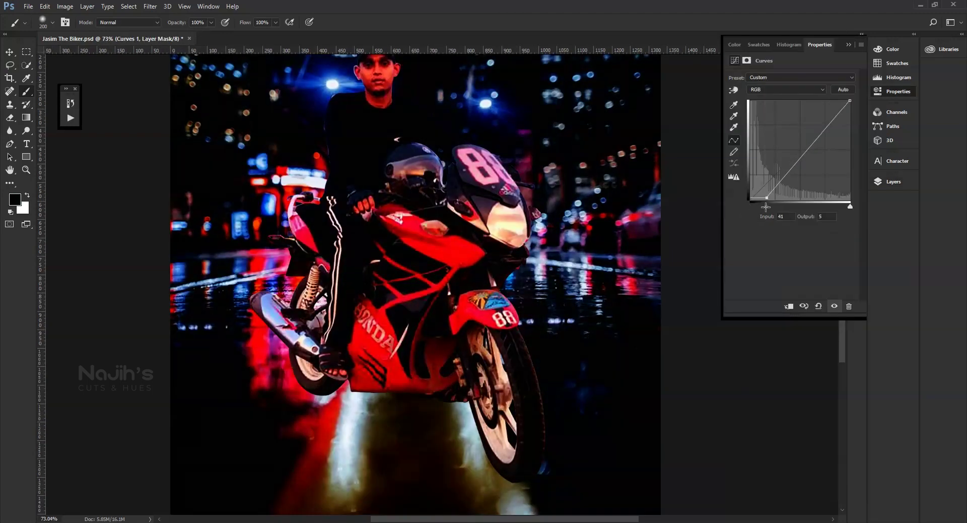
click(892, 182)
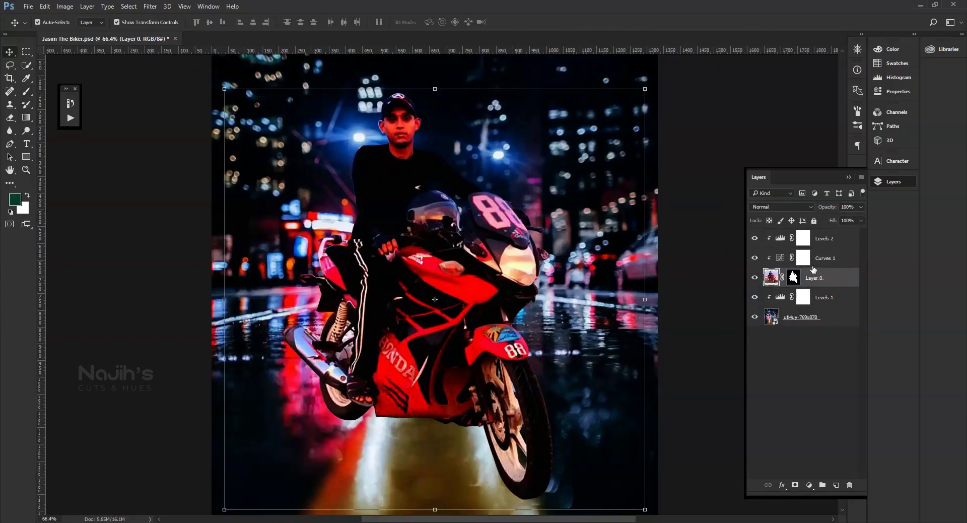
Add a Hue/Saturation adjustment with saturation set to -46.
click(810, 485)
click(839, 364)
mouse_move(792, 132)
mouse_down()
mouse_move(763, 135)
mouse_move(797, 149)
mouse_up()
click(849, 45)
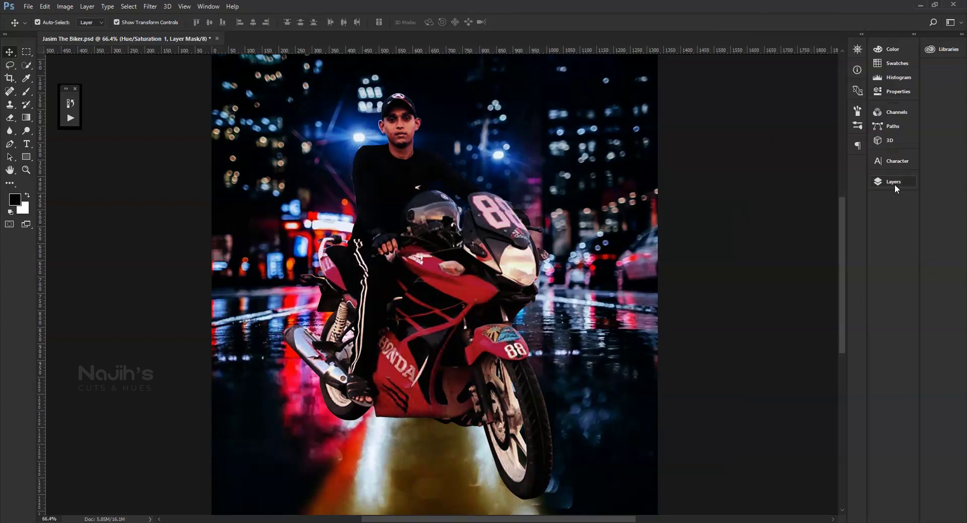
click(895, 182)
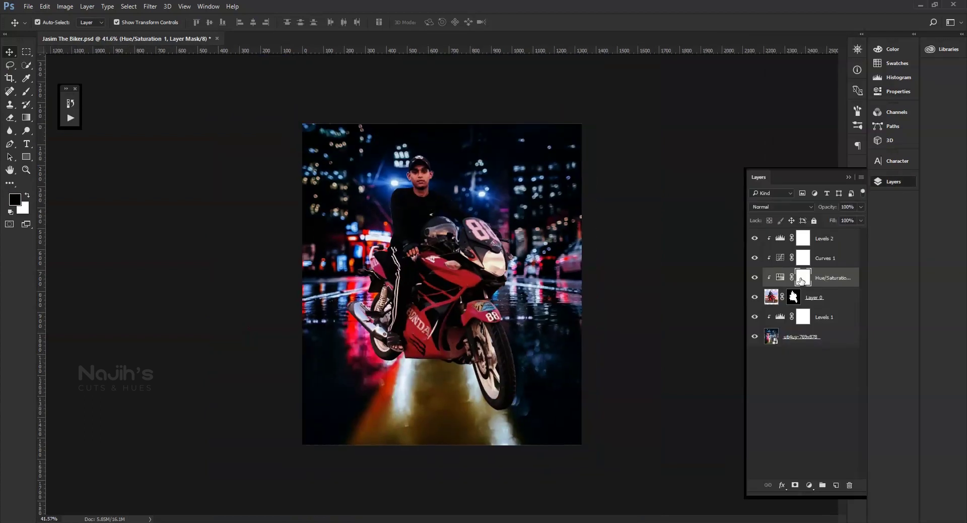
scroll(418, 167, up, 2)
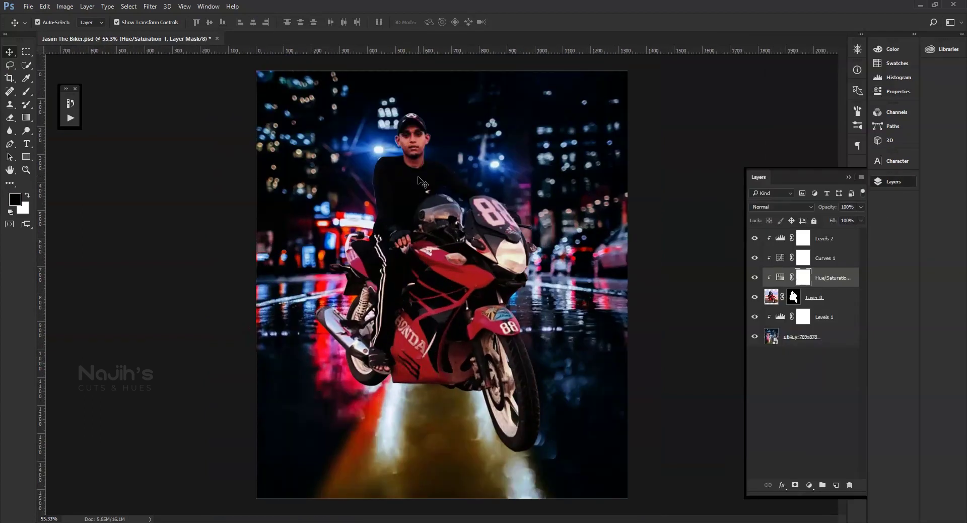
Invert the Hue/Saturation mask and paint the effect back over the bike.
key(ctrl+i)
key(b)
scroll(401, 138, up, 2)
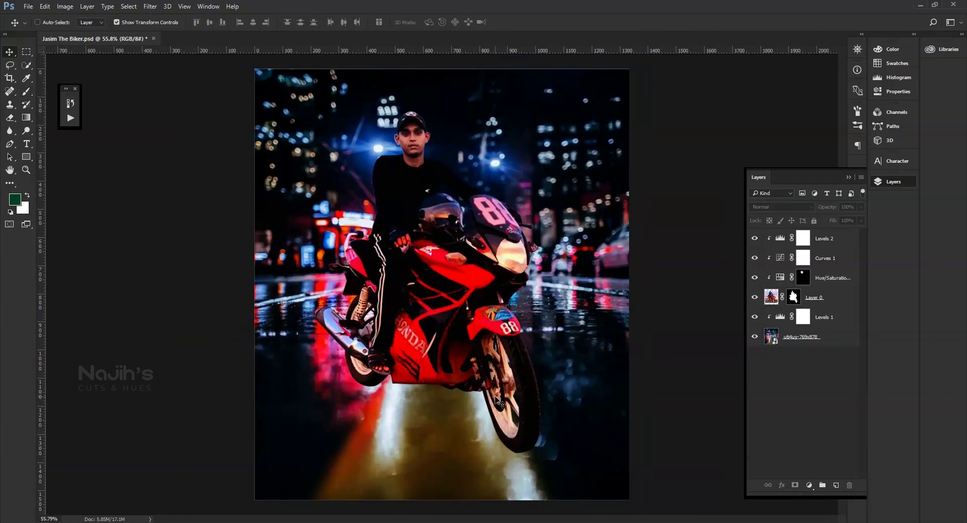
scroll(499, 402, down, 1)
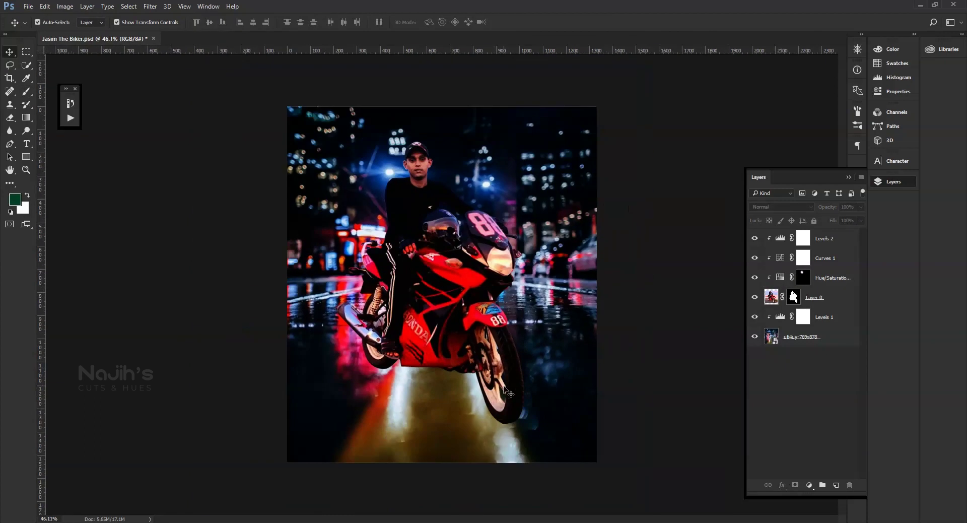
Add a new layer and set up a large, flattened, tilted black brush.
click(836, 485)
key(b)
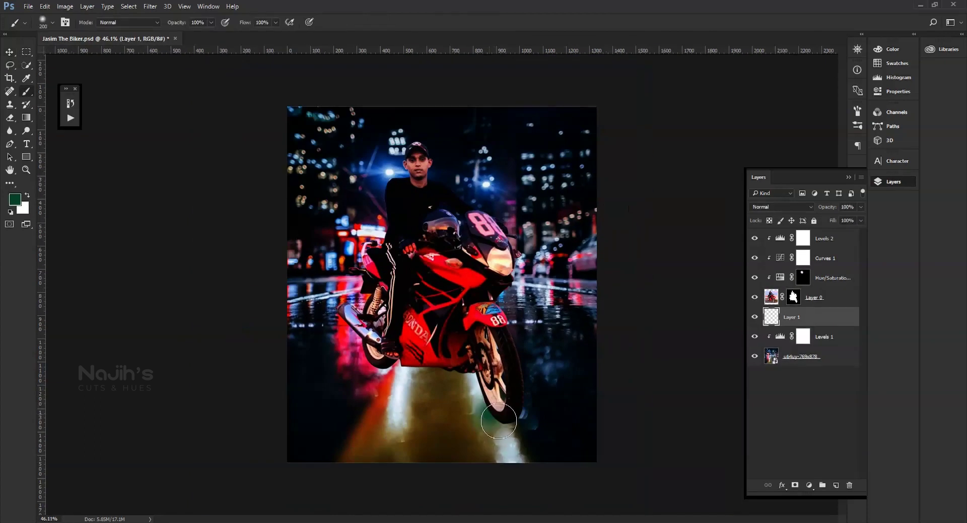
right_click(346, 397)
drag(347, 397, 332, 414)
click(502, 421)
key(d)
key(bracketright)
key(bracketright)
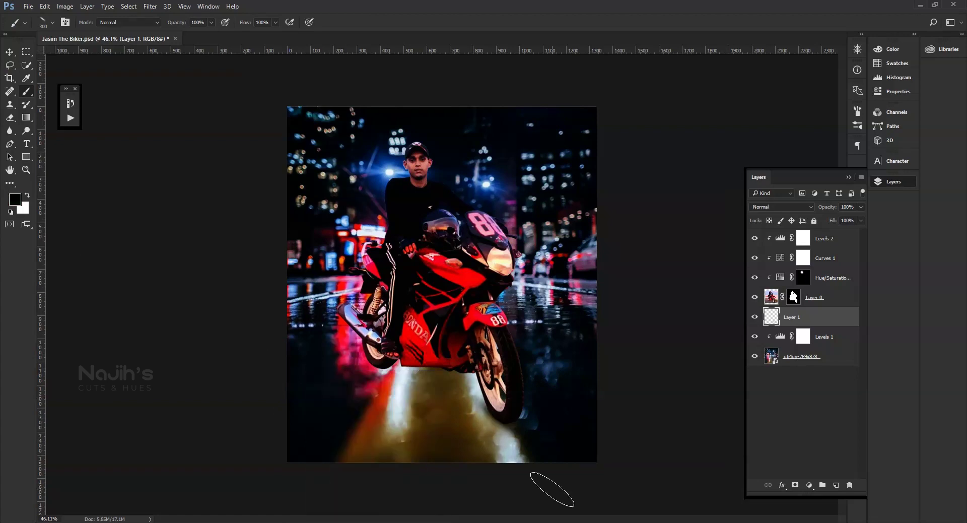
Add a second layer and paint a flat elliptical shadow under the bike.
key(ctrl+shift+alt+n)
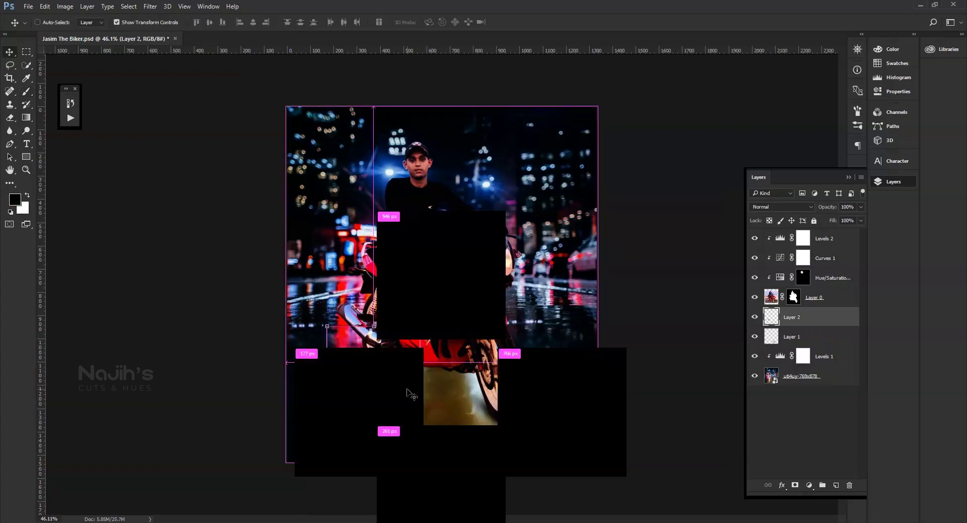
right_click(358, 385)
drag(400, 409, 406, 398)
click(382, 365)
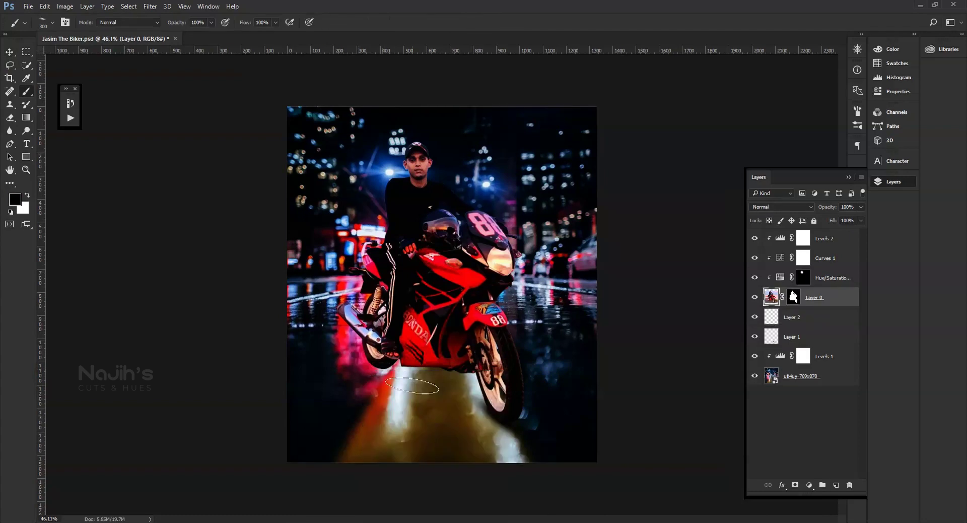
click(383, 368)
Switch to the Move tool and select the Hue/Saturation layer, then Layer 0.
key(v)
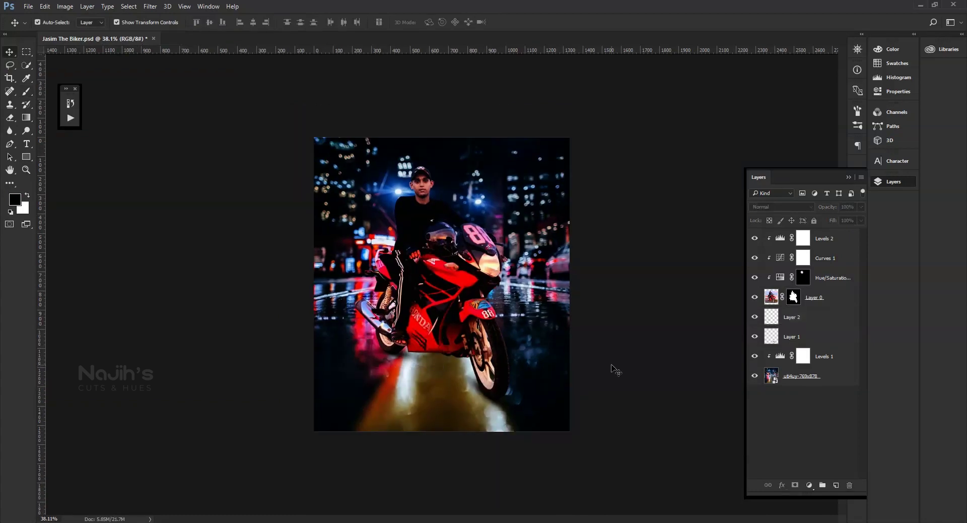
scroll(443, 175, up, 1)
click(443, 176)
click(511, 204)
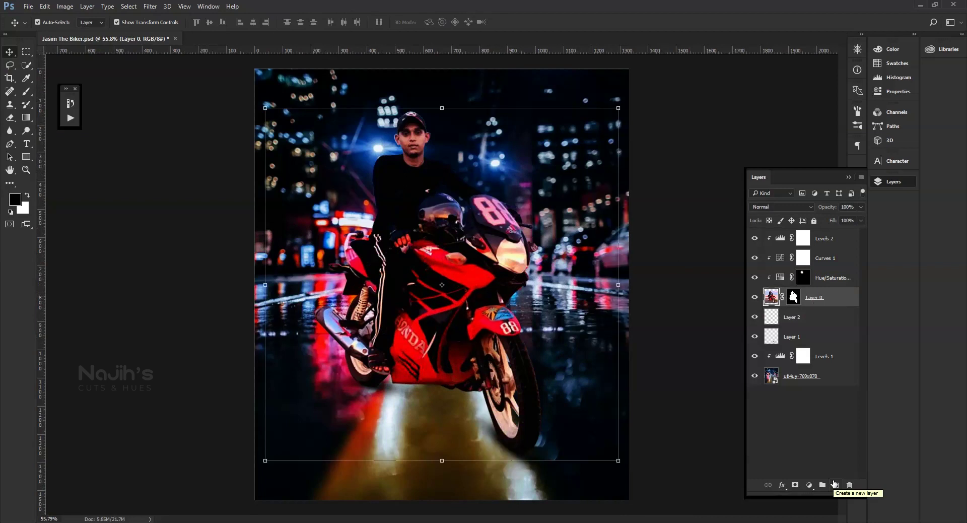
Add a white Color Fill 1 in Overlay at 67% opacity, with its mask inverted to black.
click(809, 485)
click(862, 266)
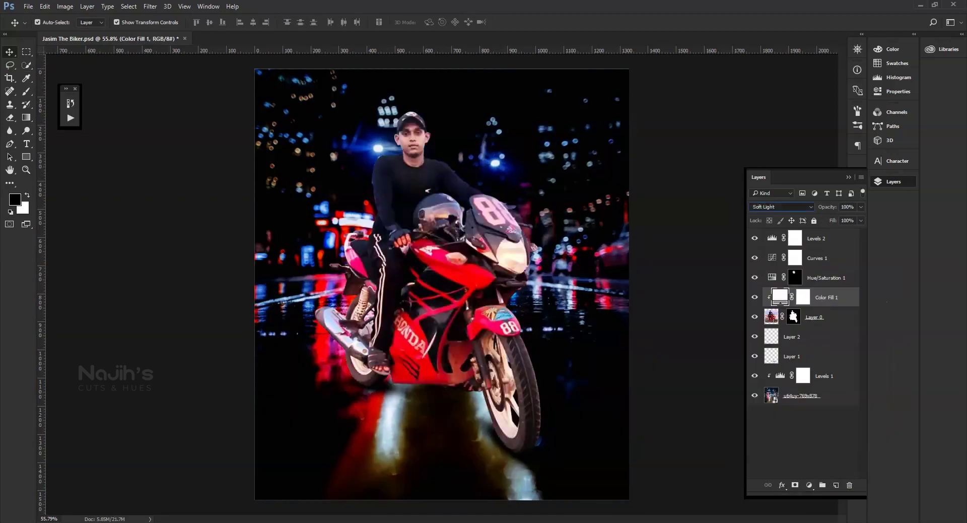
click(764, 204)
scroll(765, 207, up, 6)
scroll(765, 207, up, 6)
drag(861, 206, 845, 219)
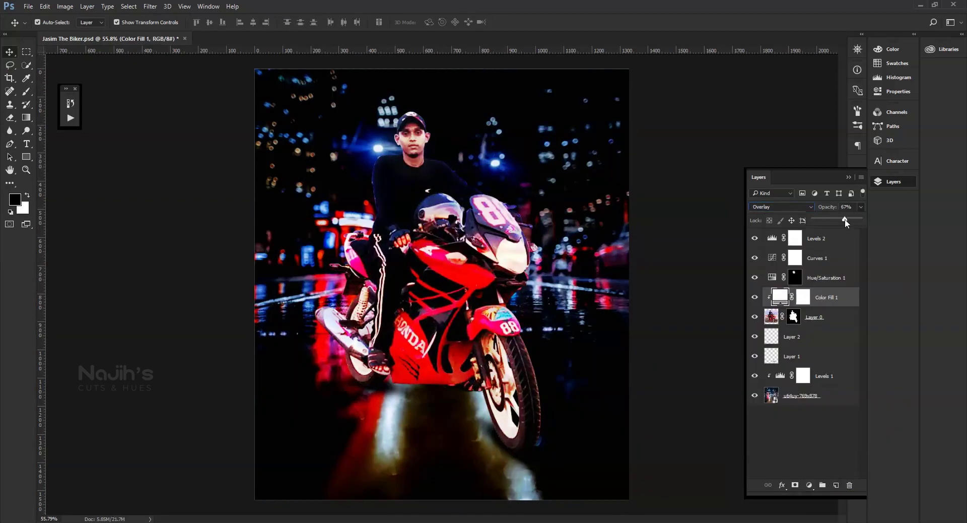
scroll(494, 198, up, 2)
click(802, 298)
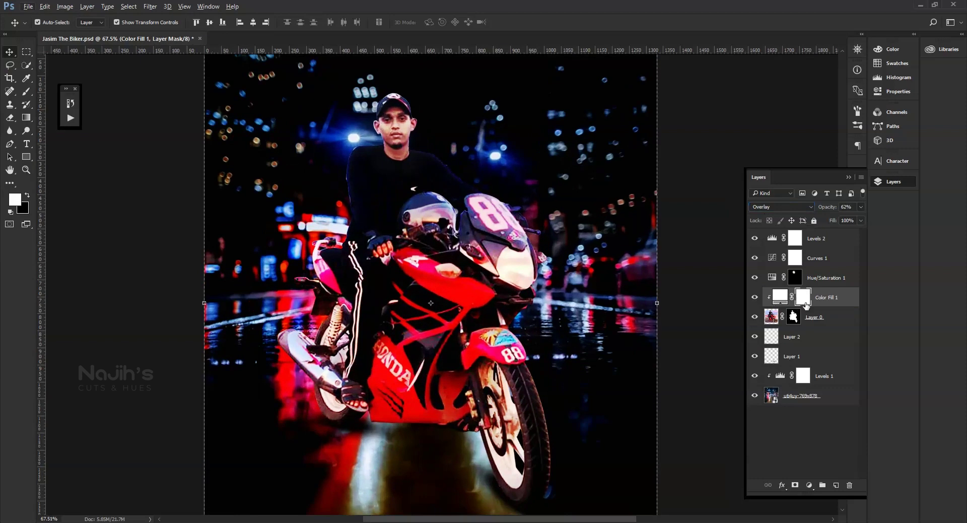
key(ctrl+i)
scroll(454, 227, up, 1)
key(b)
scroll(488, 238, down, 3)
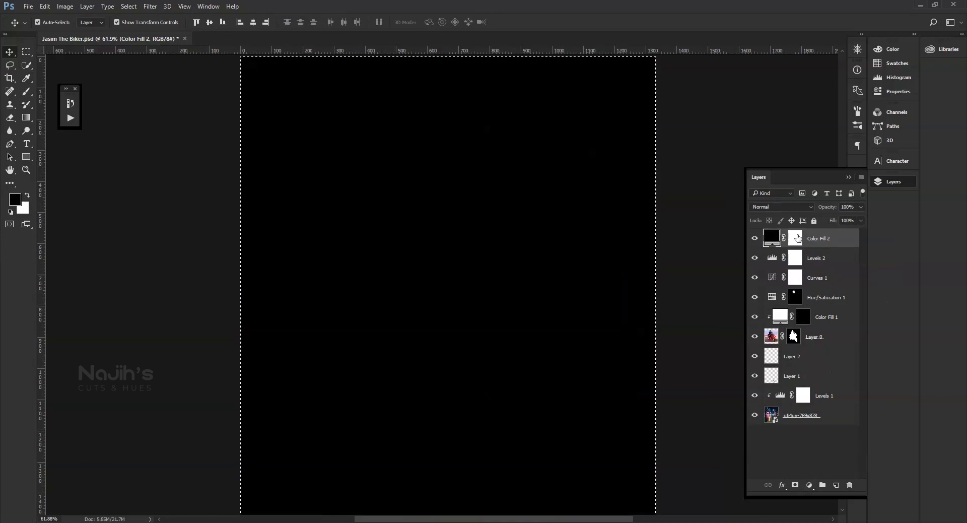
Make Color Fill 2 blue and paint its mask along the biker's edges, using Layer 0's outline as the selection.
double_click(799, 238)
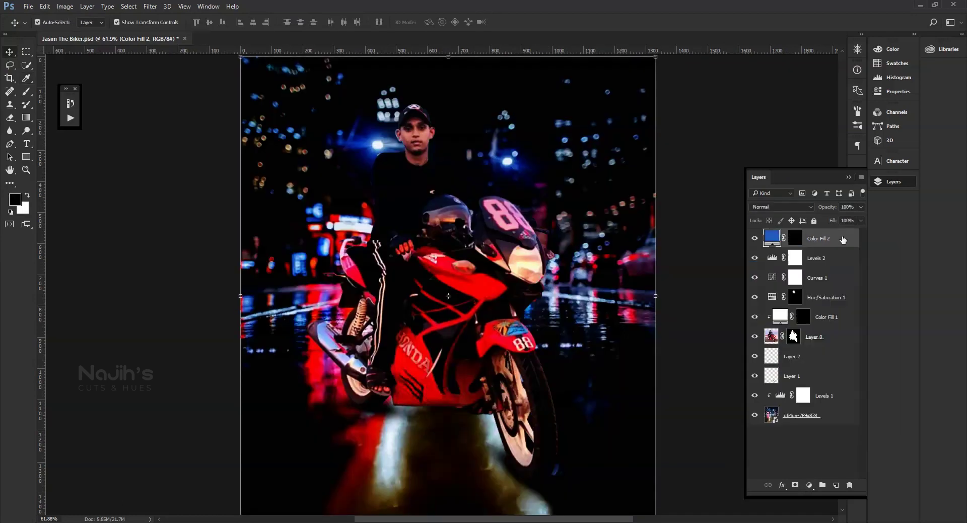
click(803, 317)
key(b)
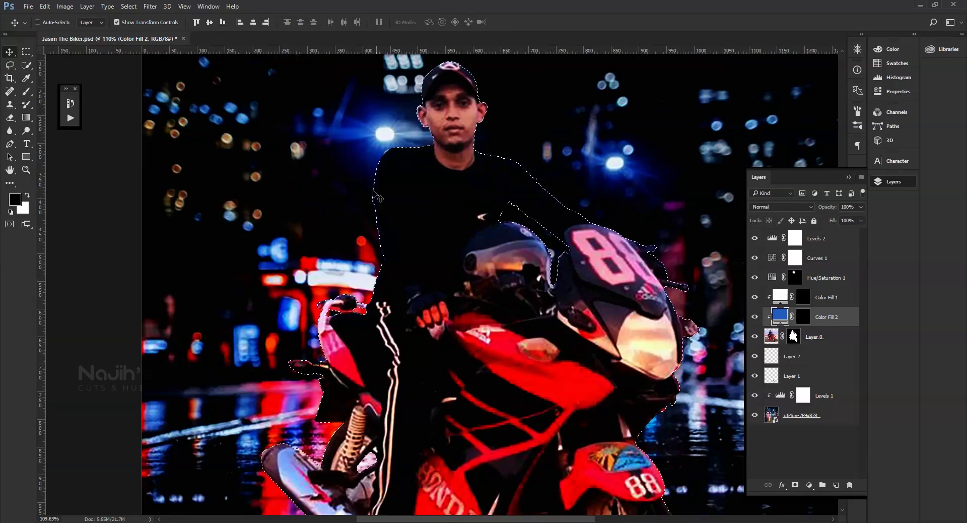
key(ctrl+plus)
ctrl+click(794, 336)
right_click(297, 176)
key(Escape)
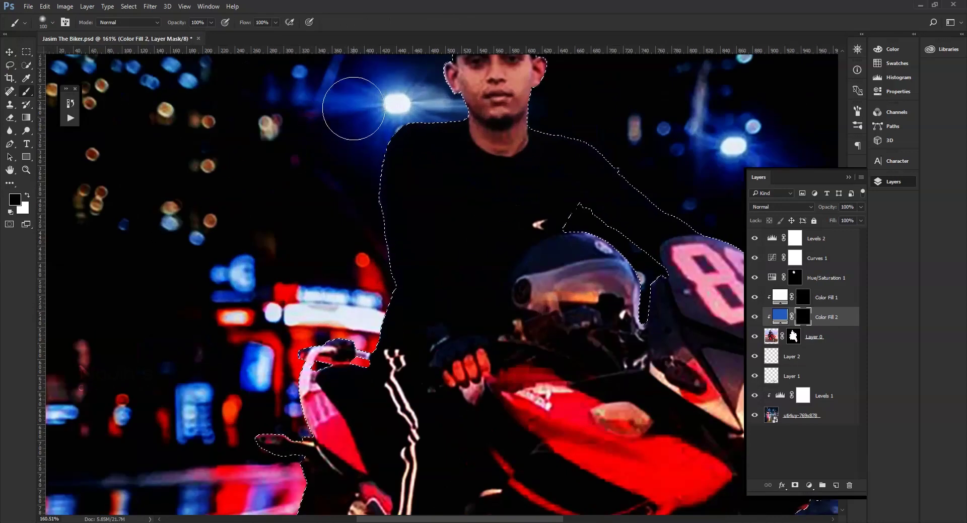
key(x)
key(ctrl+0)
scroll(401, 127, up, 2)
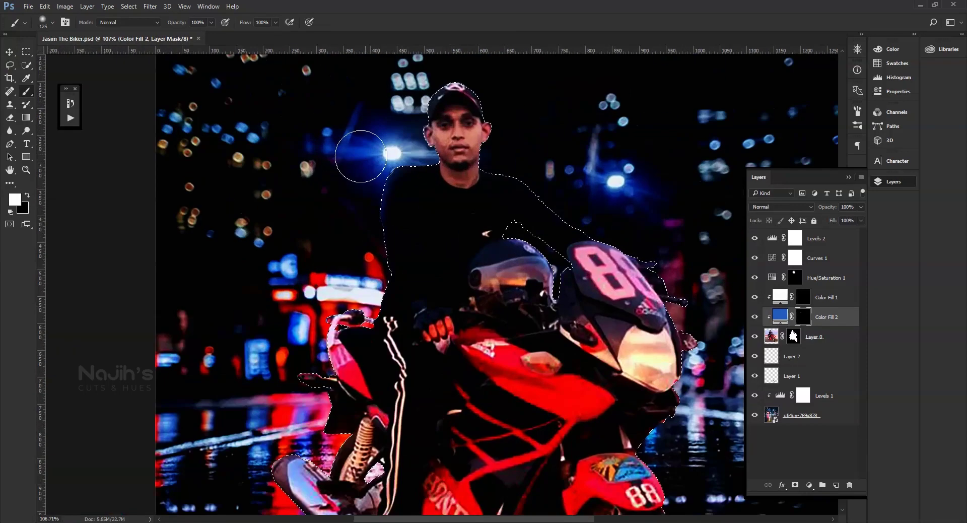
key(bracketright)
scroll(346, 227, down, 2)
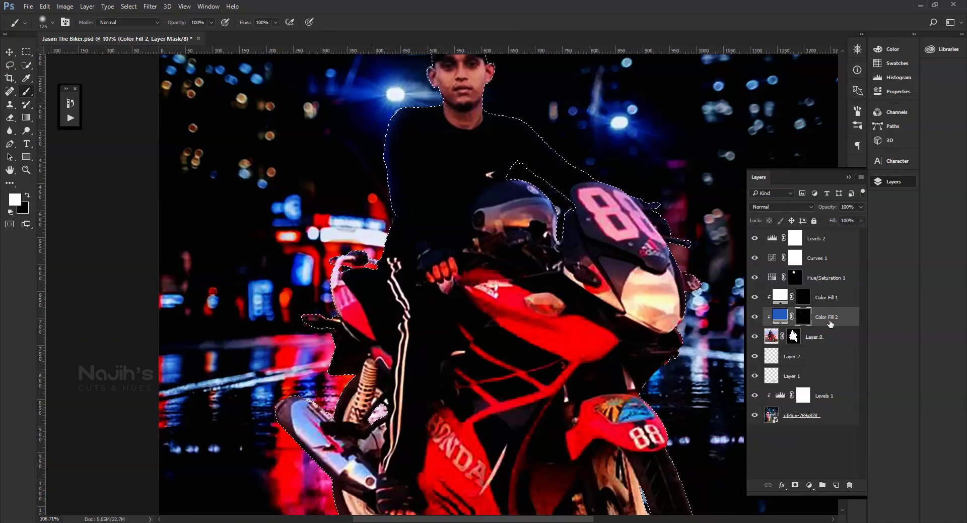
Duplicate the blue fill as a red glow, fill its mask black, and paint red onto the biker's edges.
key(ctrl+j)
key(ctrl+d)
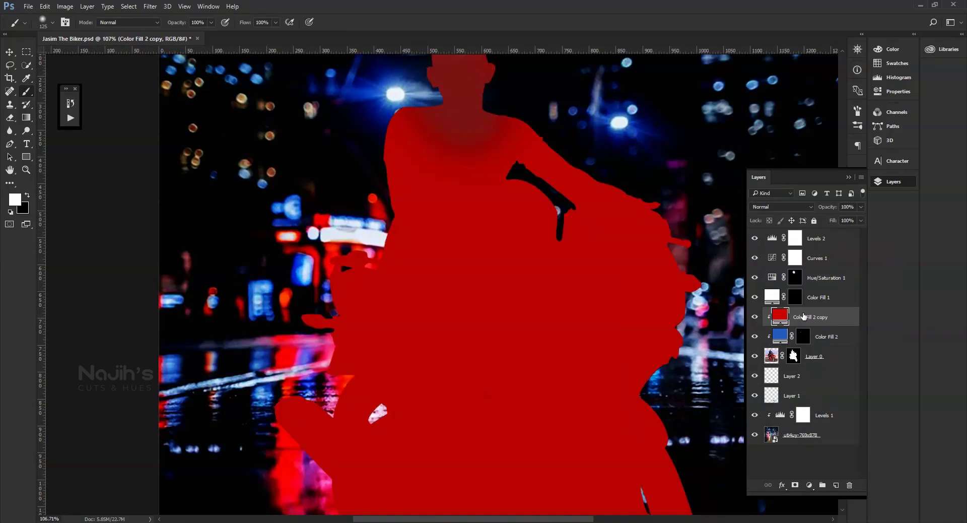
click(796, 485)
key(x)
key(alt+BackSpace)
key(ctrl+0)
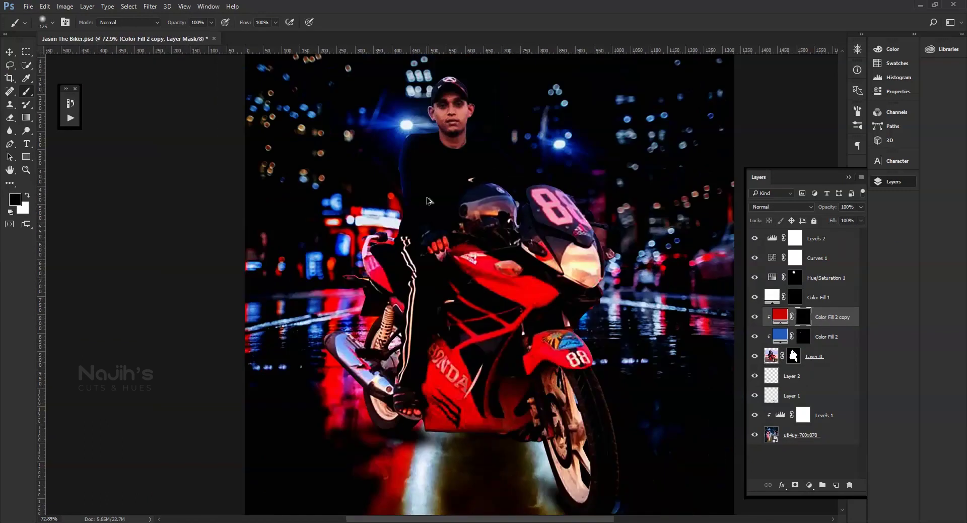
ctrl+click(794, 356)
key(x)
alt+scroll(330, 397, down, 1)
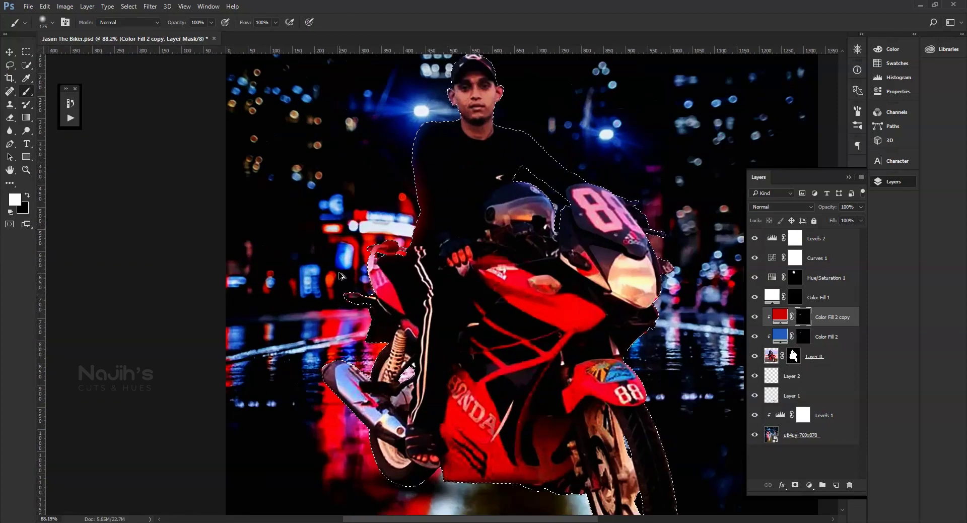
key(bracketright)
key(bracketright)
alt+scroll(328, 397, up, 2)
key(bracketleft)
key(bracketleft)
key(bracketleft)
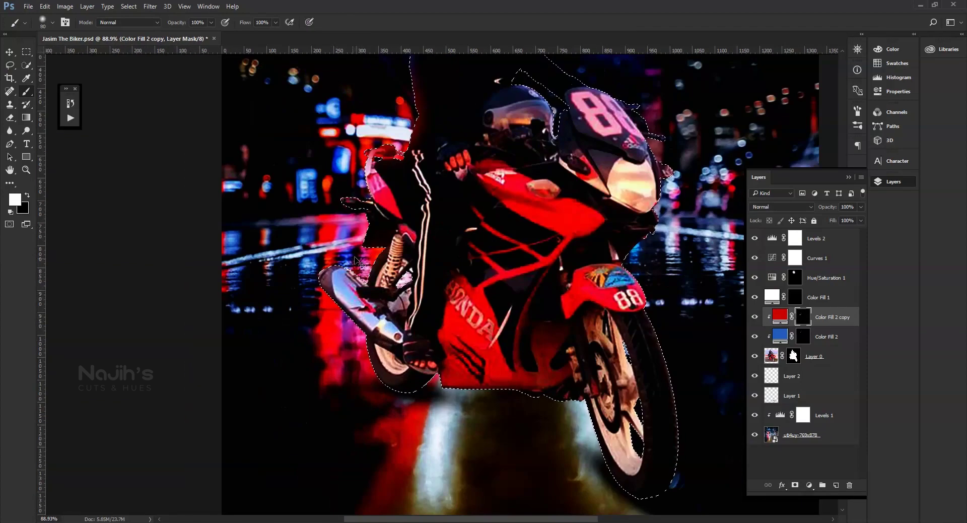
alt+scroll(383, 285, up, 2)
alt+scroll(383, 285, down, 5)
Refine Layer 0's mask in Select and Mask with Smooth 6 and Shift Edge -15%.
key(ctrl+d)
key(v)
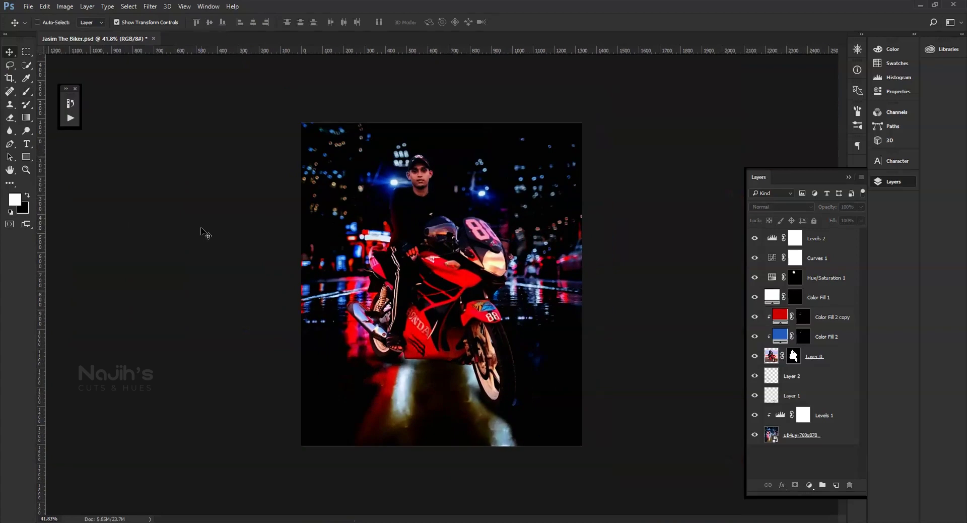
click(504, 271)
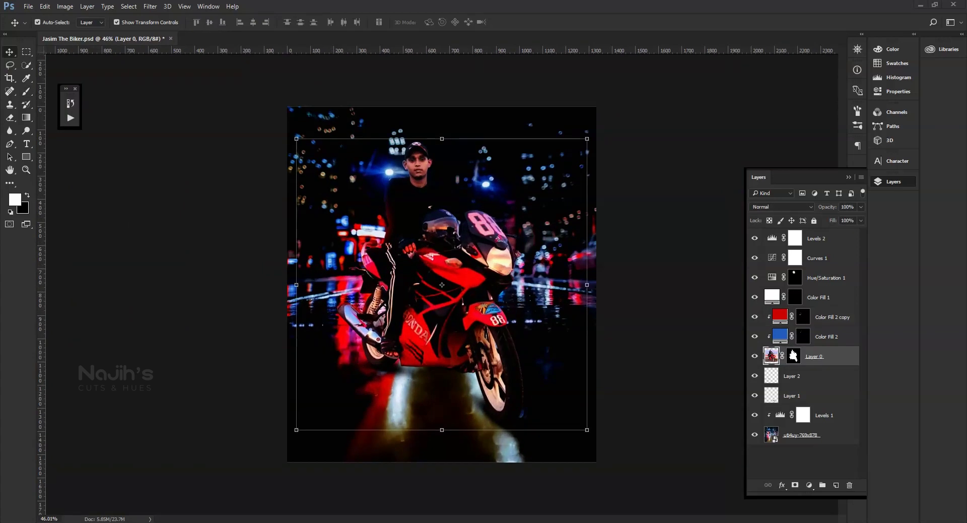
alt+scroll(541, 254, up, 3)
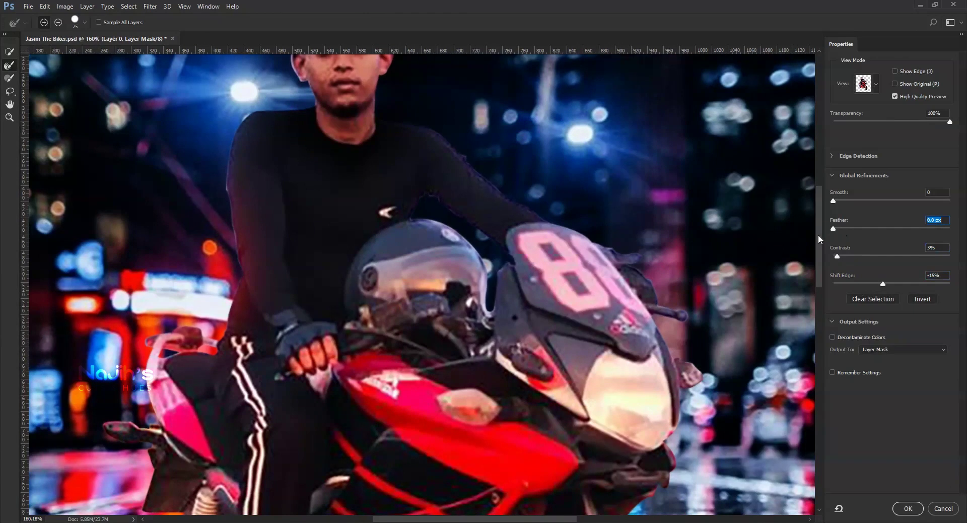
drag(833, 200, 840, 201)
click(908, 509)
scroll(454, 252, up, 5)
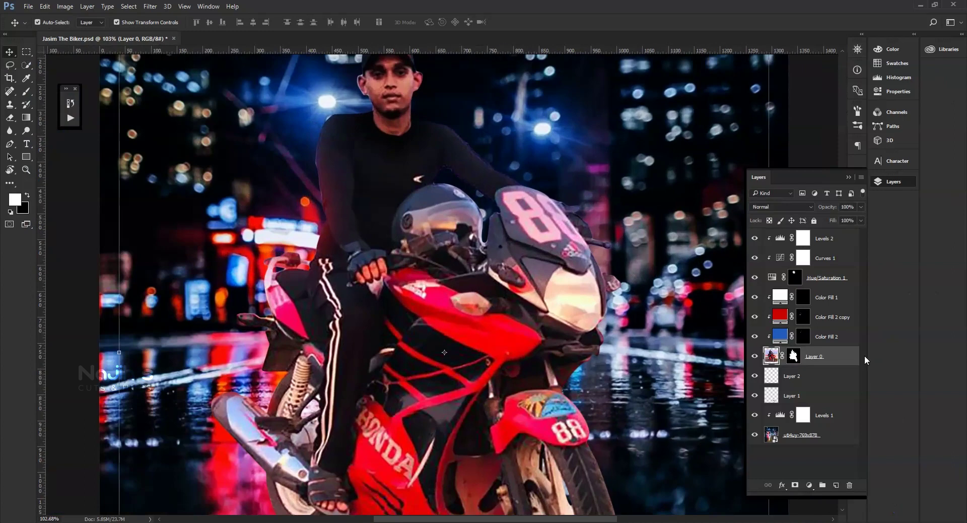
Paint neon blue over the helmet visor on a new clipped Layer 3 set to Linear Light.
key(ctrl+shift+alt+n)
key(ctrl+alt+g)
key(b)
drag(407, 251, 469, 222)
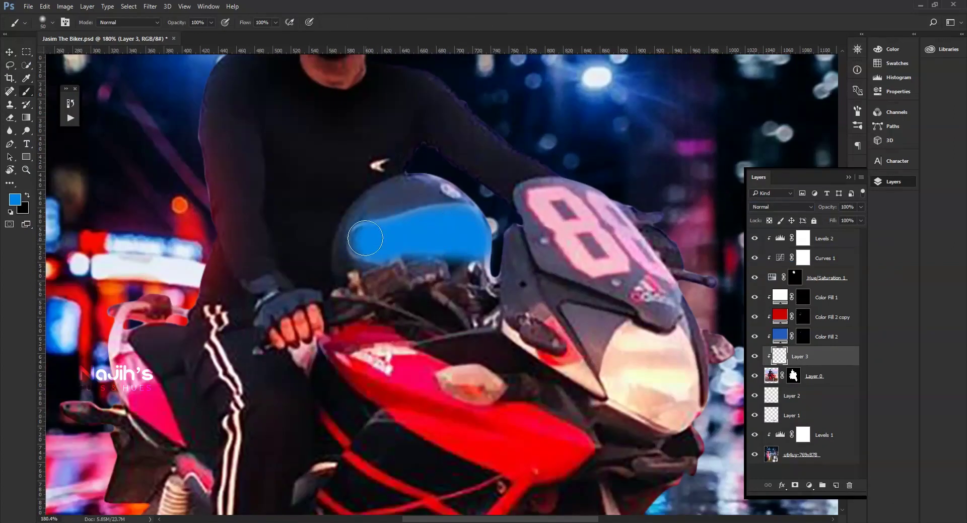
click(782, 206)
click(789, 404)
key(Up)
key(Up)
key(Up)
key(Up)
key(Up)
key(Up)
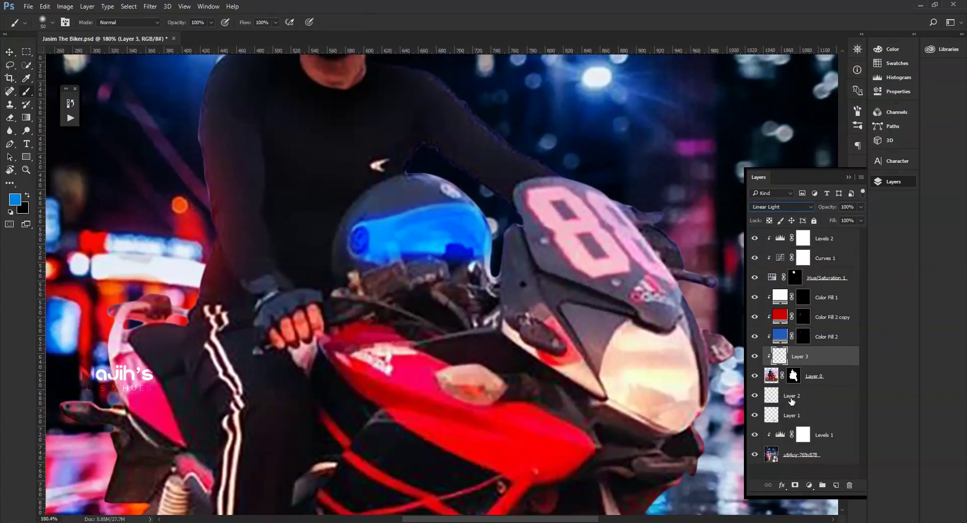
click(795, 484)
key(d)
Clip Hue/Saturation 1 to the layer below and add an empty Layer 4 above Layer 0.
key(ctrl+0)
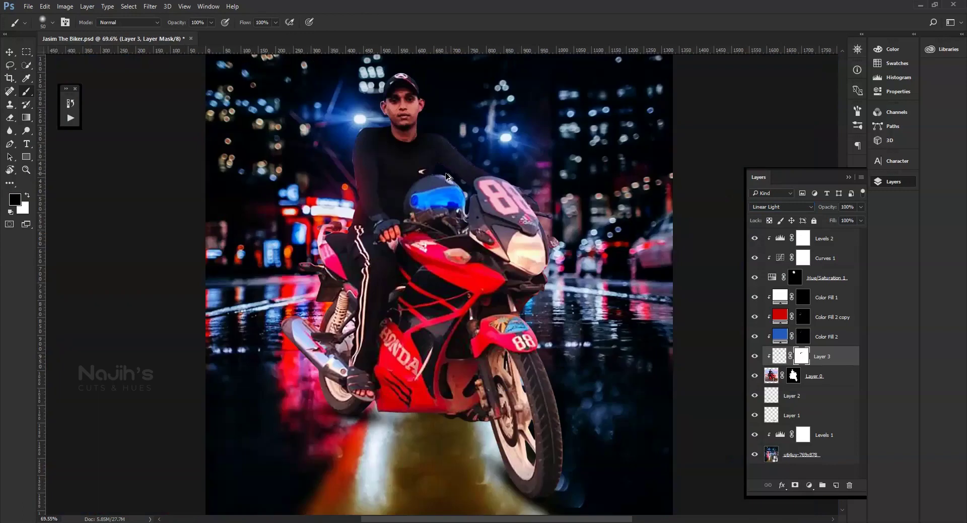
scroll(518, 277, up, 5)
key(v)
key(alt+bracketleft)
scroll(663, 310, down, 3)
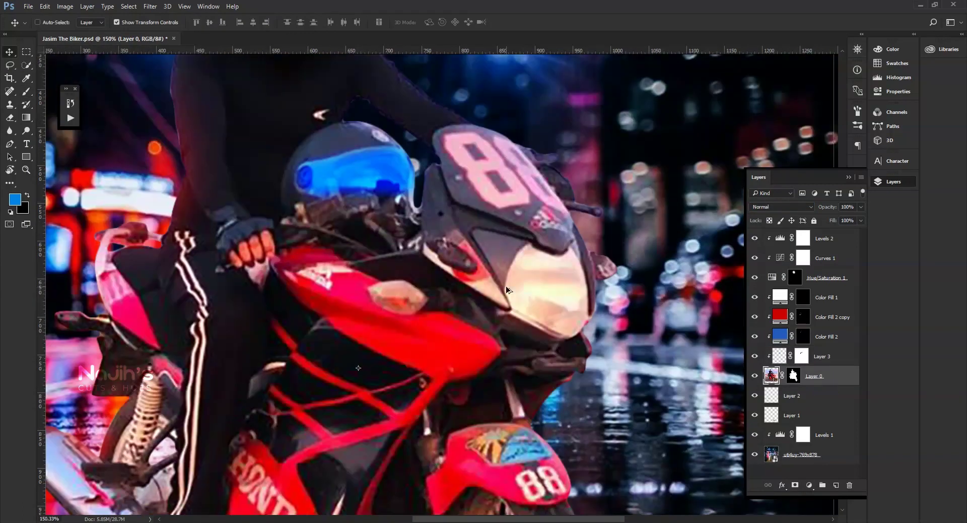
key(ctrl+0)
alt+click(834, 285)
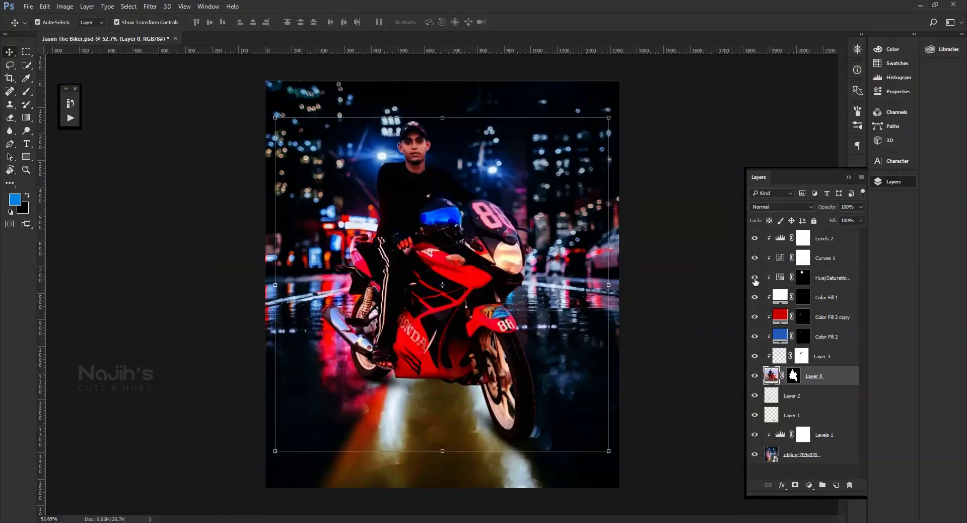
click(674, 357)
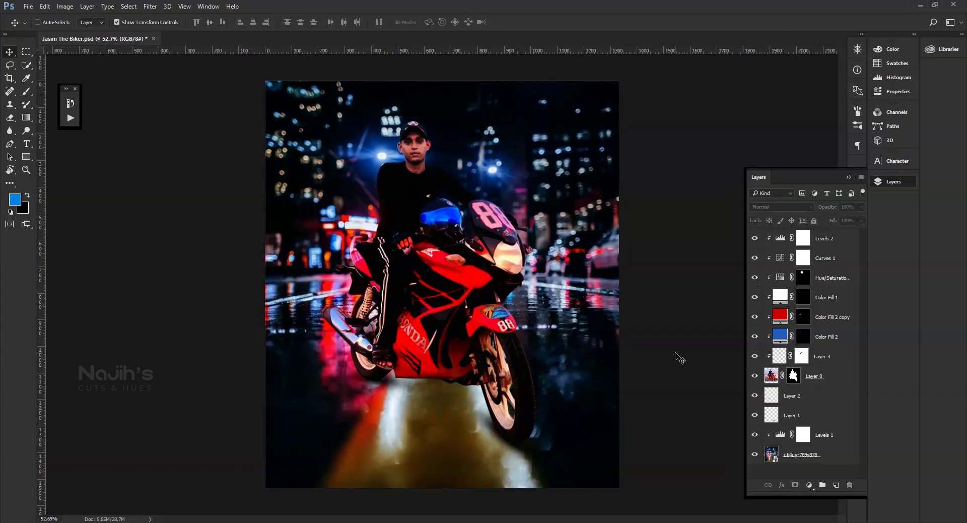
scroll(649, 366, down, 1)
click(836, 485)
Clip Layer 4 to Layer 0 and add another new clipped Layer 5.
key(ctrl+alt+g)
scroll(488, 243, up, 5)
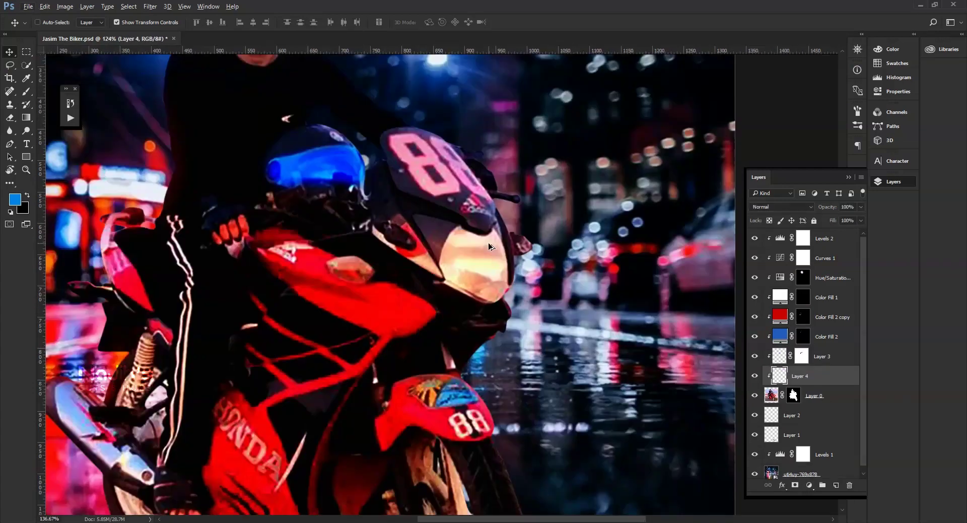
scroll(488, 243, up, 3)
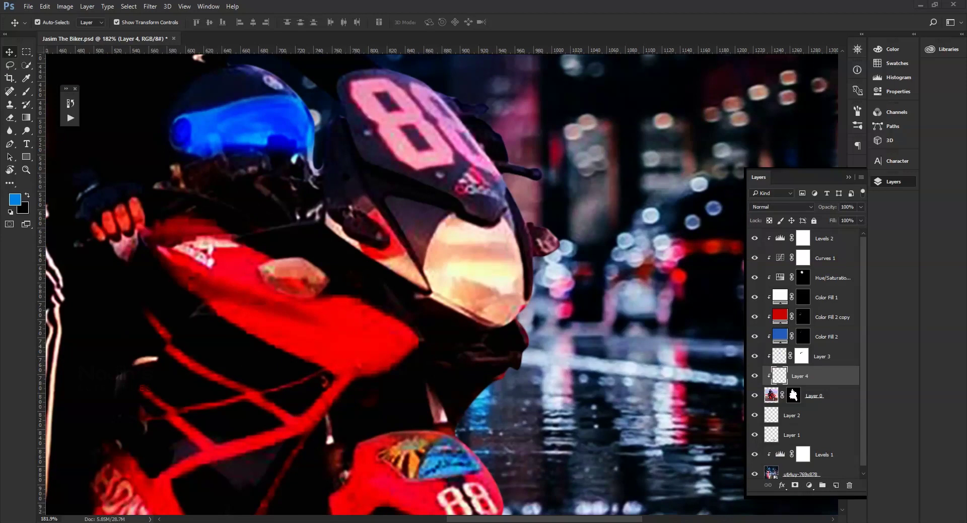
scroll(246, 145, up, 3)
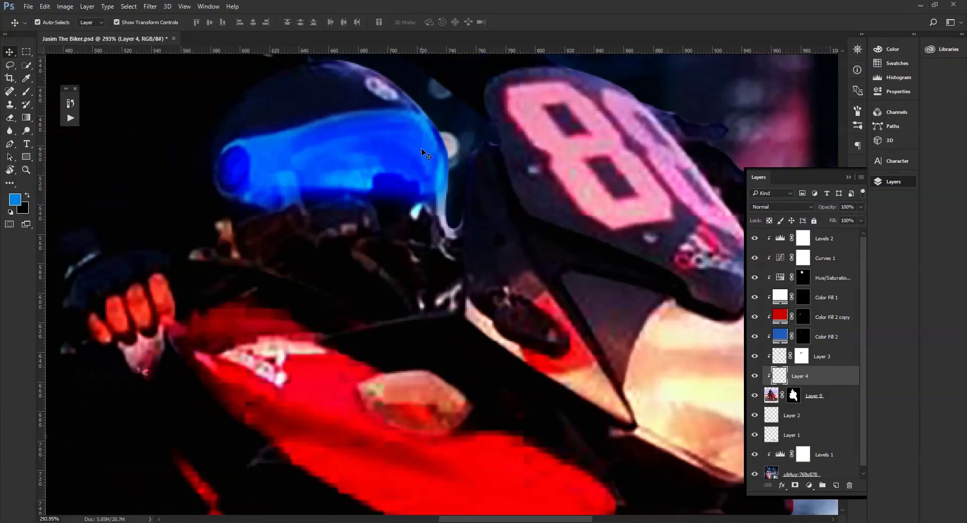
key(ctrl+shift+alt+n)
key(p)
scroll(246, 144, up, 1)
Trace a Pen path along the visor edge and around the bike's headlight.
click(447, 118)
click(353, 111)
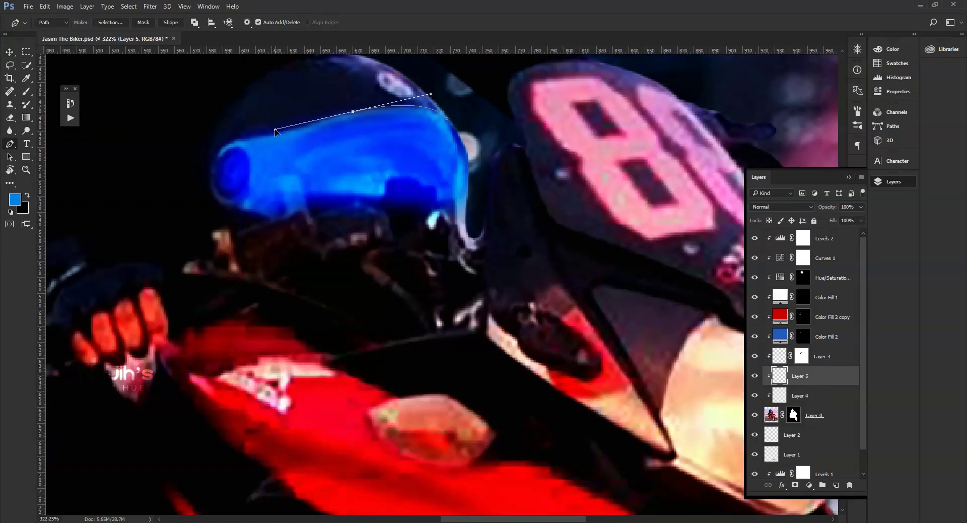
click(329, 119)
click(313, 126)
click(305, 128)
click(293, 132)
drag(267, 173, 268, 176)
key(ctrl+0)
scroll(554, 260, up, 5)
scroll(553, 256, up, 3)
click(410, 209)
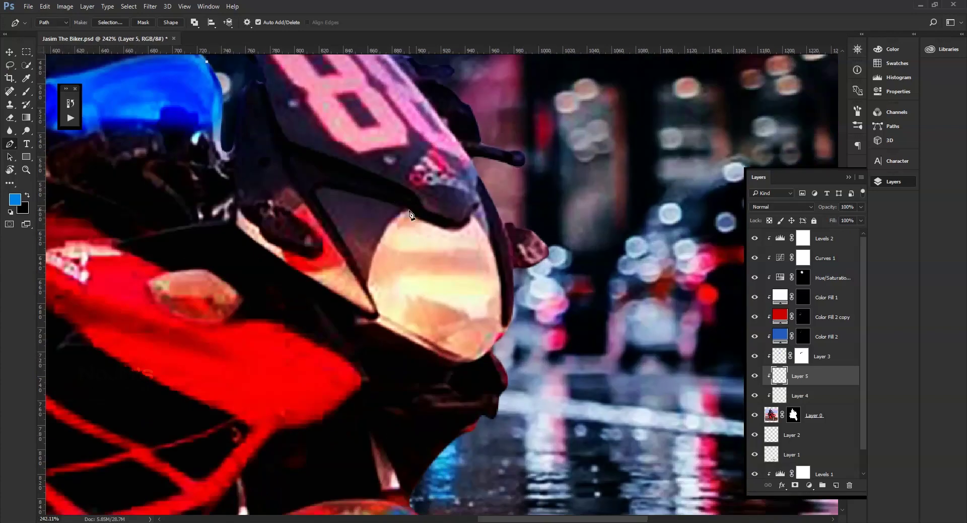
drag(368, 288, 355, 370)
Fill the headlight path with a clipped blue Solid Color layer in Hard Light blending.
click(809, 485)
click(826, 252)
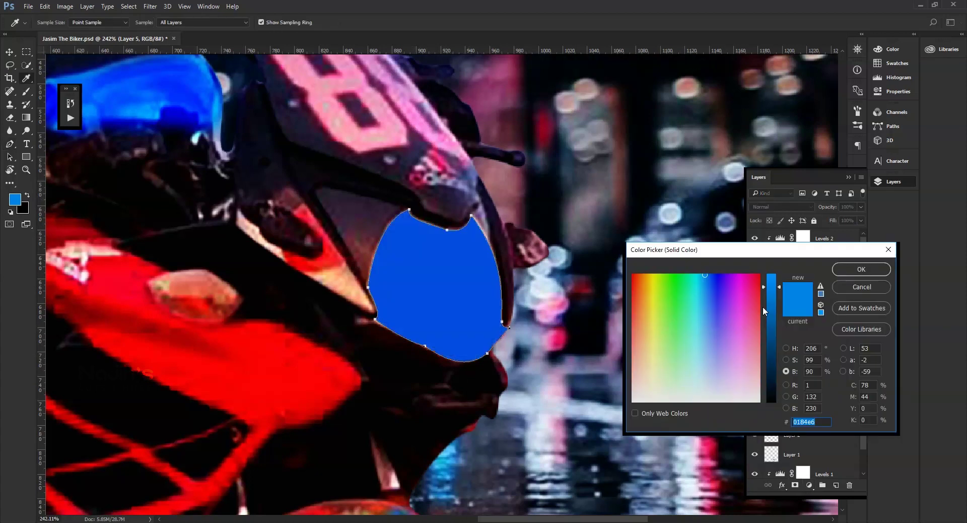
drag(771, 328, 771, 302)
click(861, 268)
key(ctrl+minus)
key(shift+alt+c)
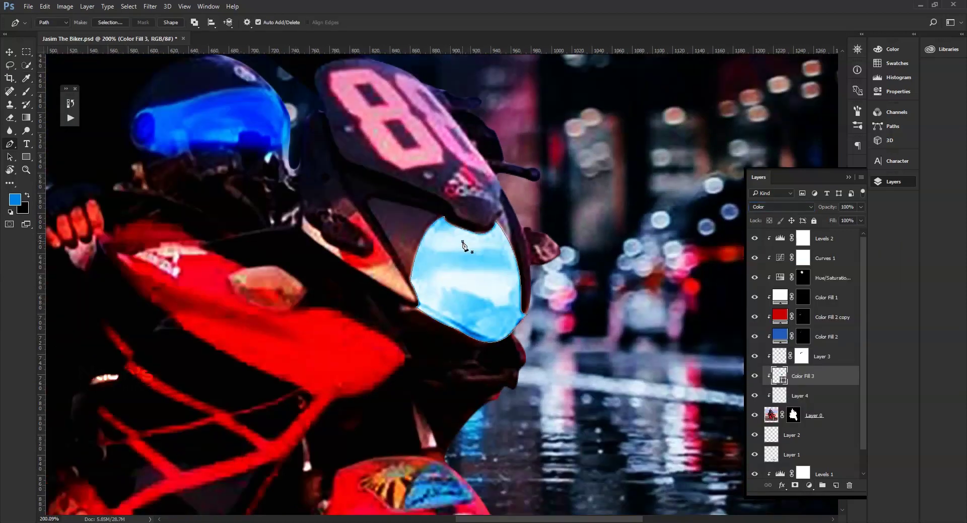
key(shift+alt+h)
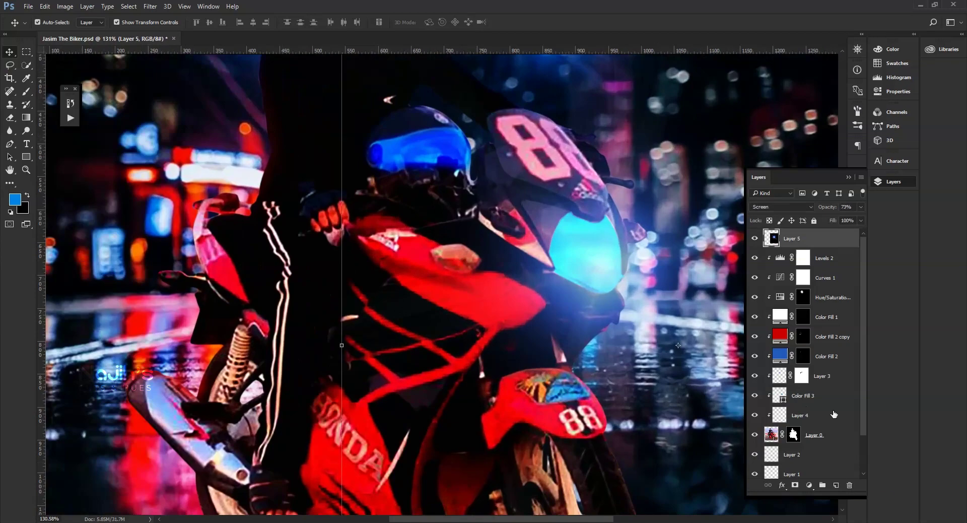
Mask Color Fill 4 onto the fairing lamp, set it to Overlay, and change its colour to yellow.
click(811, 435)
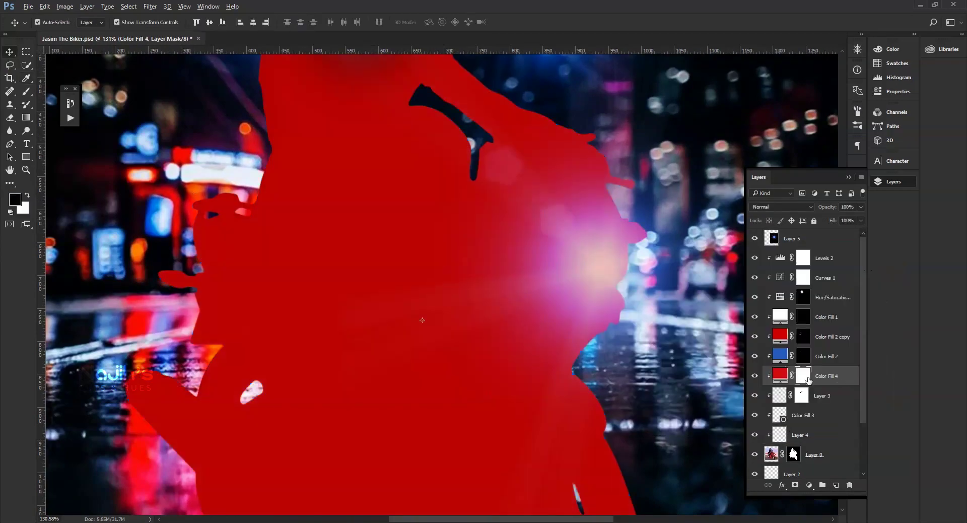
key(ctrl+i)
key(x)
key(b)
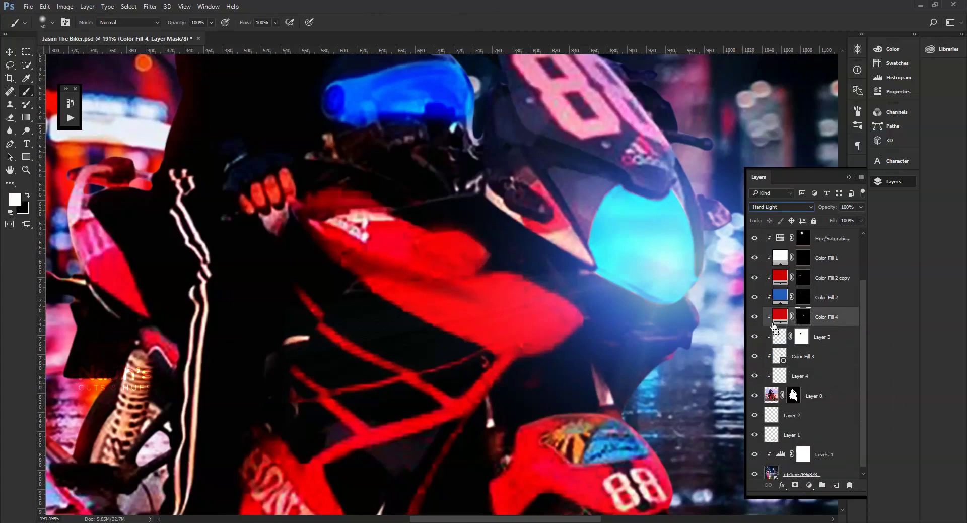
scroll(790, 206, up, 1)
scroll(790, 207, up, 1)
key(ctrl+0)
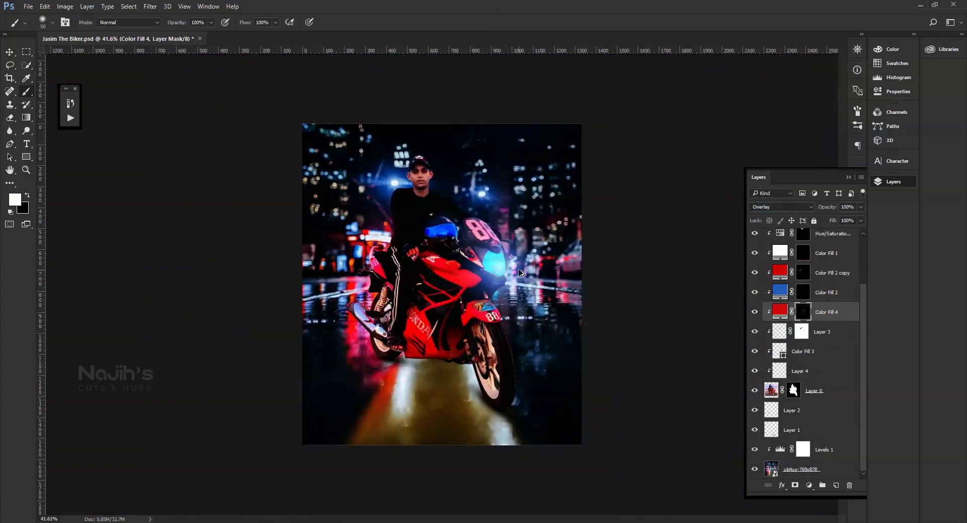
double_click(780, 312)
drag(771, 372, 771, 280)
key(Return)
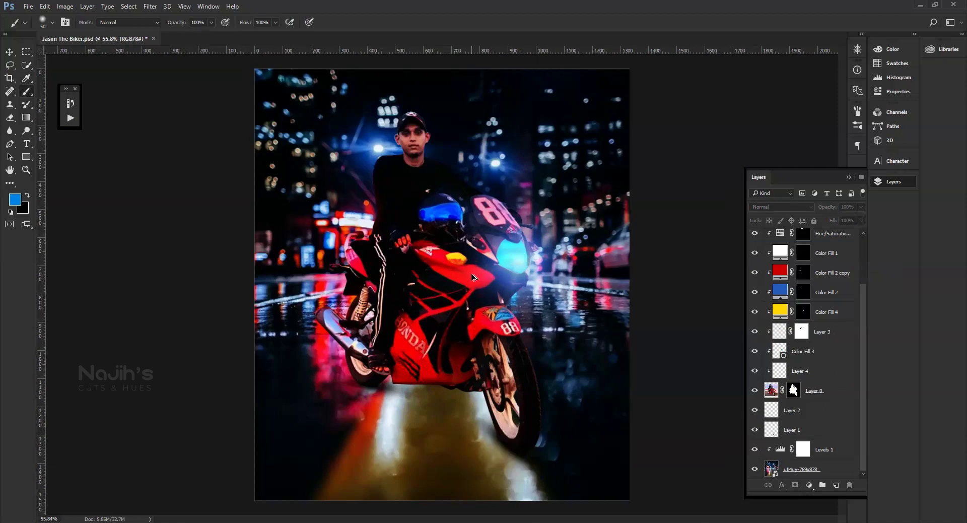
scroll(474, 277, up, 2)
scroll(296, 250, down, 1)
Add a black Color Fill 5 clipped to Layer 0, with its mask inverted to hide it.
click(826, 391)
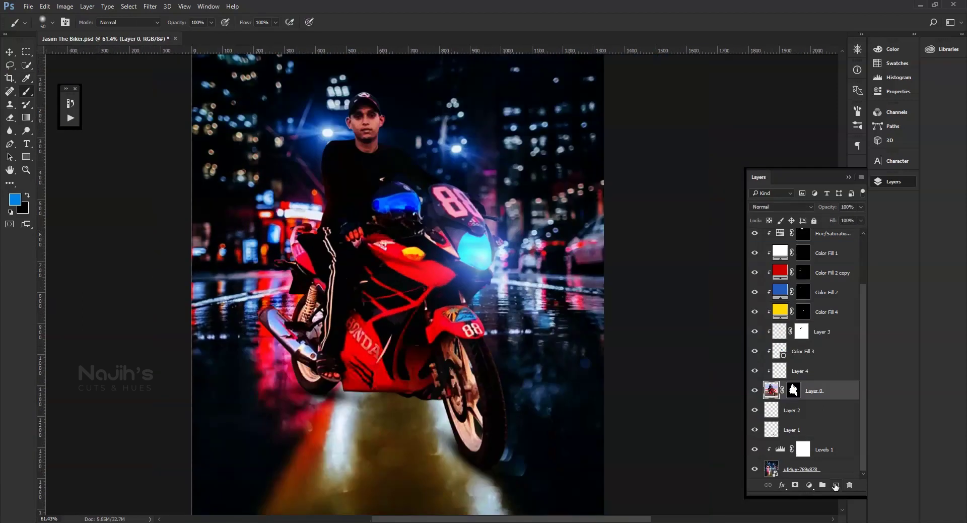
click(809, 485)
click(827, 265)
key(Return)
key(ctrl+d)
key(ctrl+i)
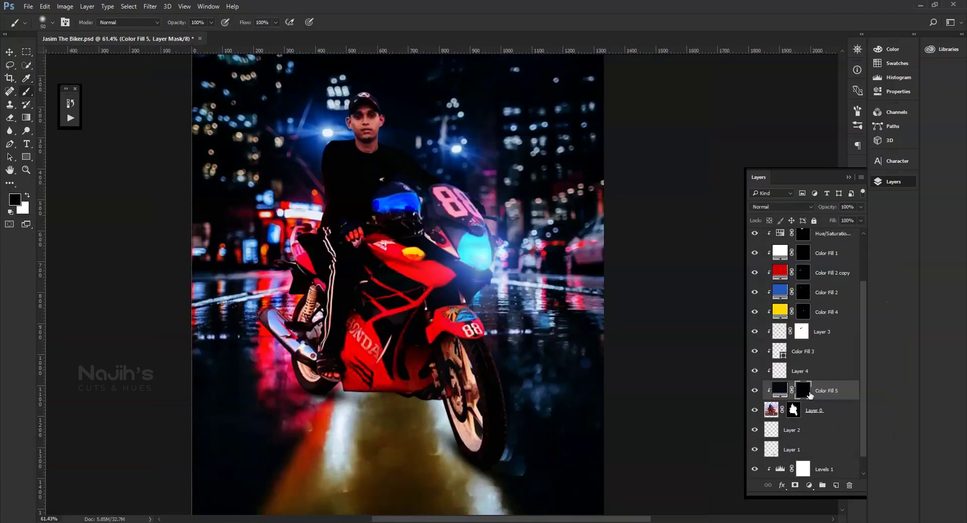
key(x)
Set the black fill to Soft Light at 60% opacity and brush it onto the bike's rear.
scroll(490, 362, up, 2)
drag(479, 317, 504, 396)
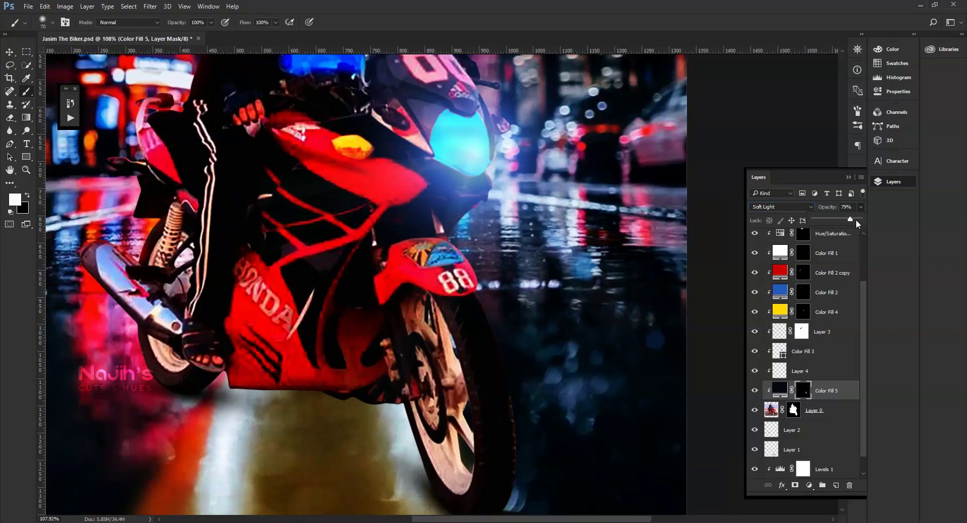
scroll(503, 396, down, 3)
scroll(479, 471, up, 3)
scroll(425, 417, down, 2)
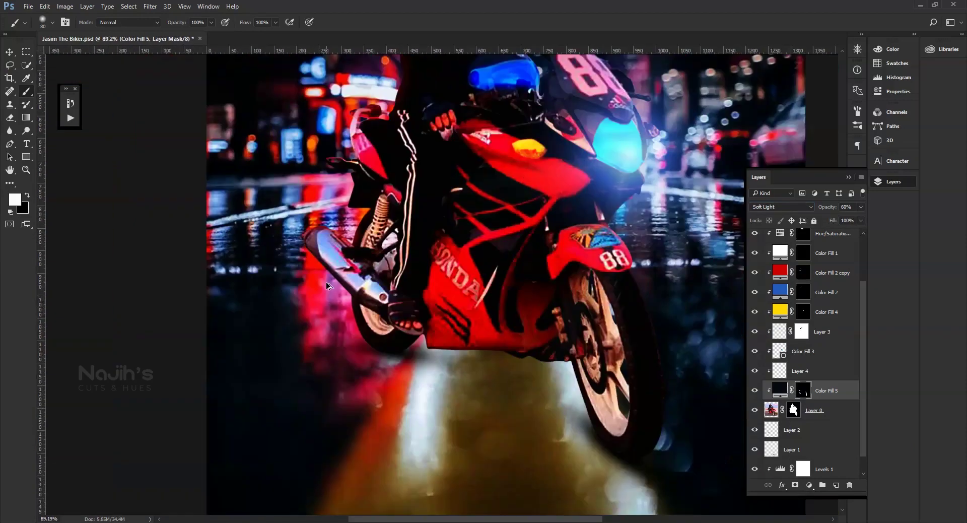
scroll(425, 417, down, 1)
scroll(470, 251, up, 4)
scroll(470, 250, down, 4)
scroll(426, 283, up, 1)
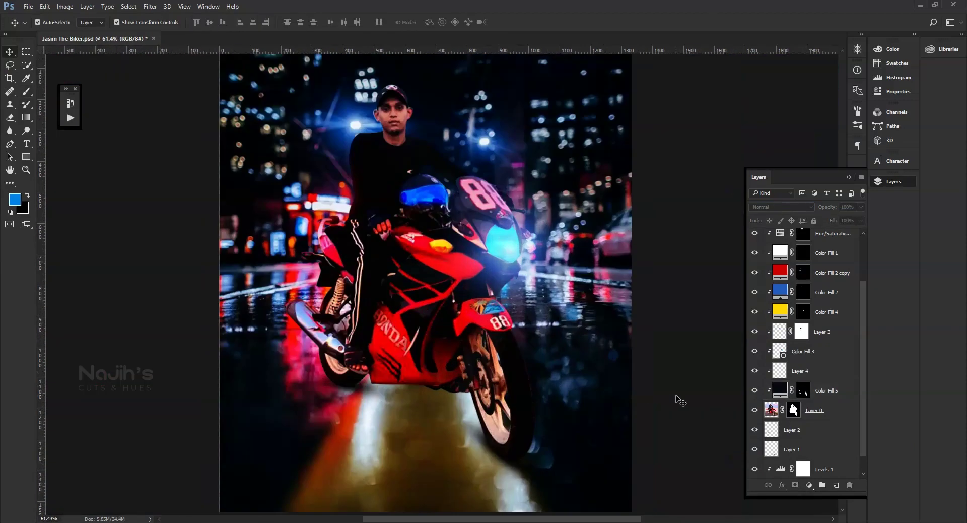
Add a new Layer 6 above Color Fill 5 in Overlay blending.
click(836, 485)
key(v)
scroll(525, 334, up, 2)
key(b)
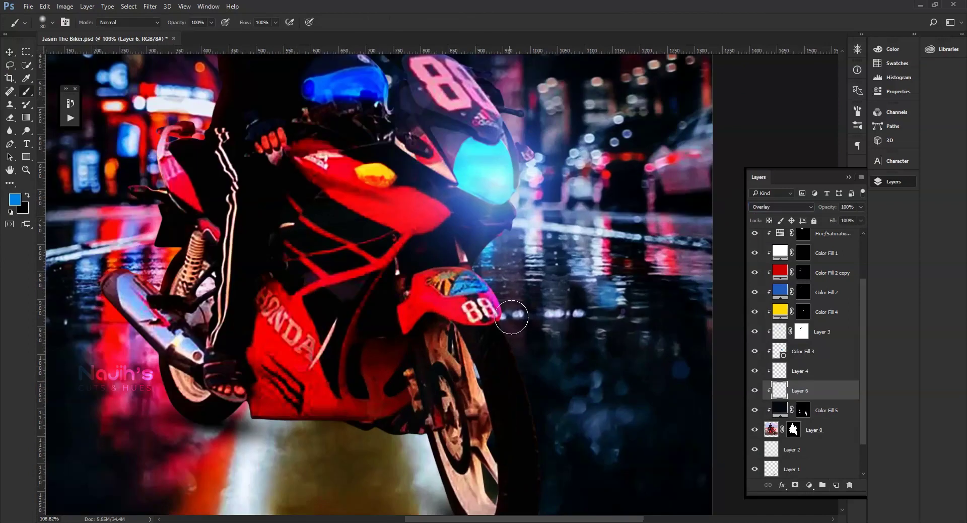
scroll(523, 266, down, 3)
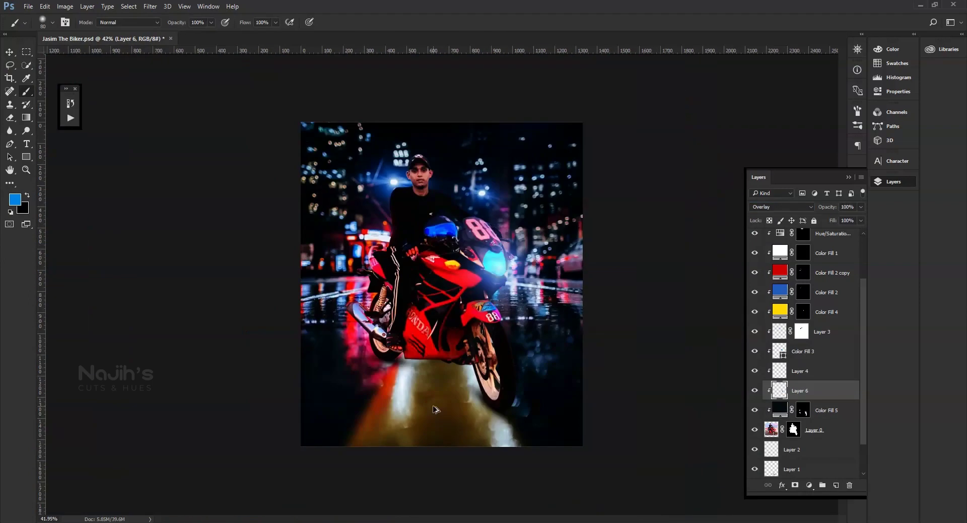
scroll(454, 252, up, 2)
Target the Hue/Saturation 1 adjustment's mask for touch-up.
click(794, 429)
scroll(808, 333, up, 3)
click(817, 297)
scroll(394, 271, up, 1)
scroll(394, 271, up, 2)
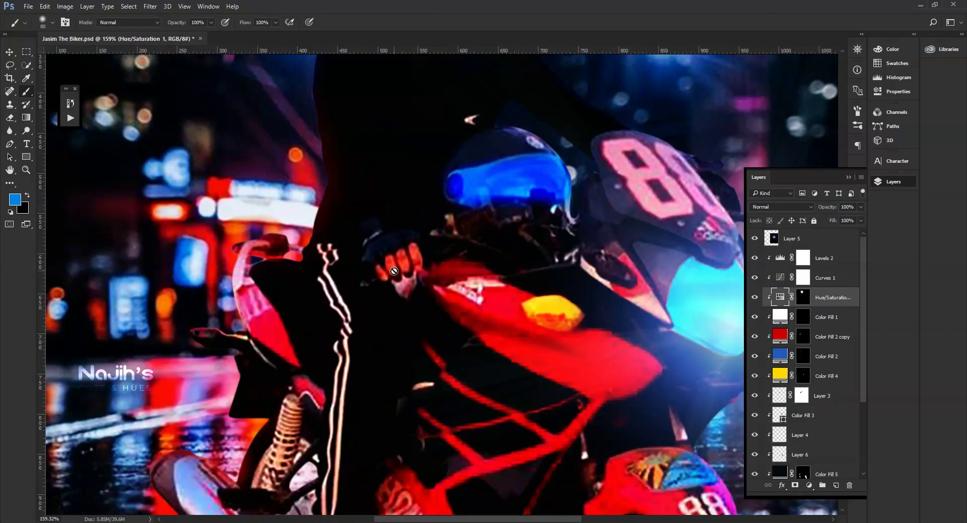
click(803, 305)
scroll(168, 277, down, 3)
scroll(227, 287, down, 1)
Paint white on the Hue/Saturation mask over the pink 88 on the windscreen.
key(v)
scroll(421, 266, up, 2)
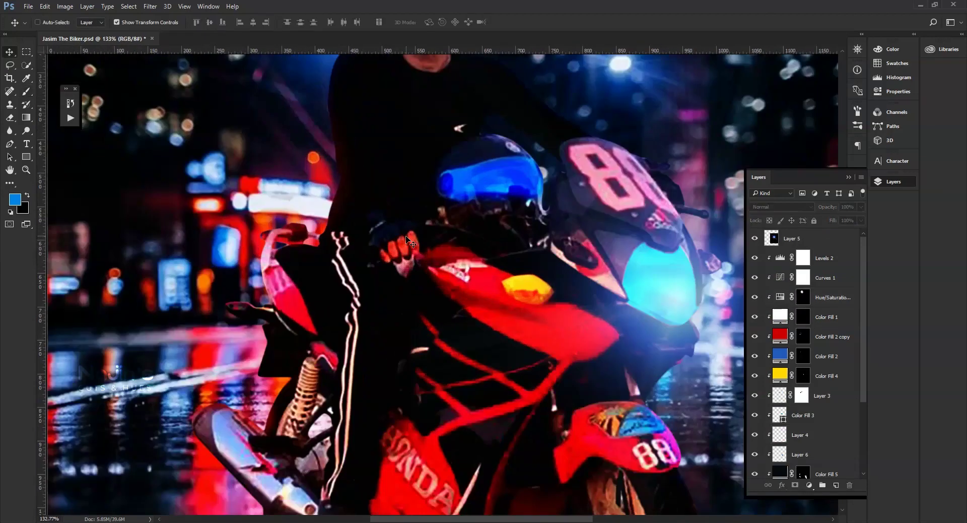
scroll(421, 266, up, 2)
key(b)
key(ctrl+2)
scroll(428, 257, down, 3)
scroll(443, 262, down, 1)
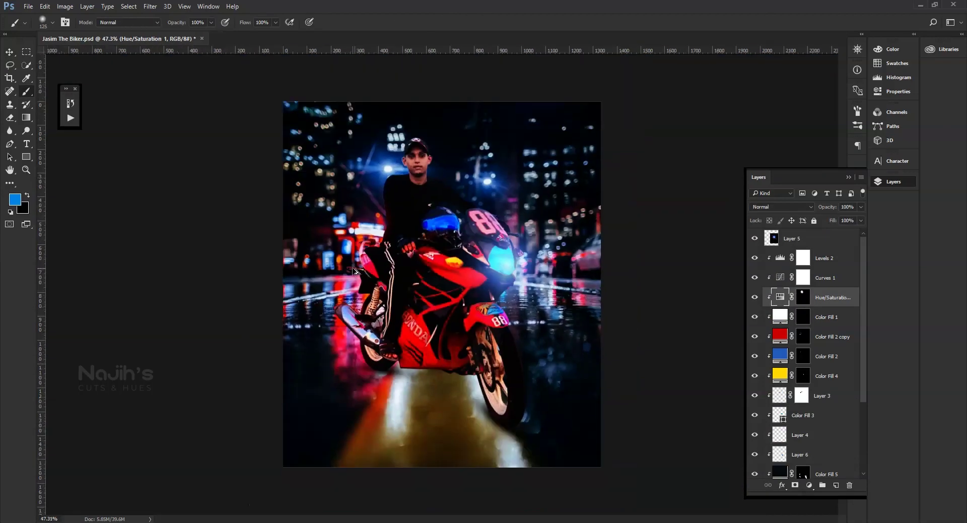
scroll(460, 265, up, 3)
scroll(806, 403, down, 5)
scroll(134, 287, down, 3)
scroll(659, 320, up, 1)
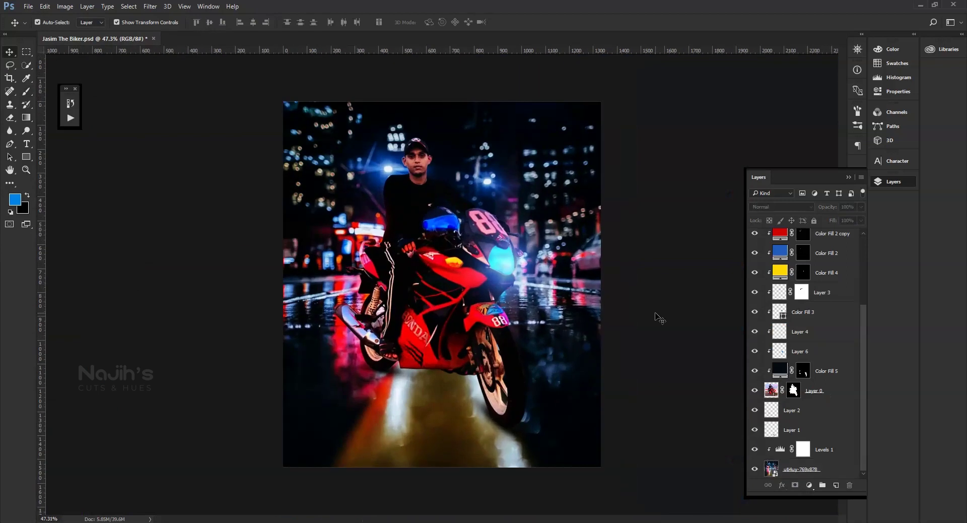
Paint white on the Color Fill 2 mask with a 175 brush.
key(v)
click(801, 253)
scroll(460, 196, up, 4)
key(b)
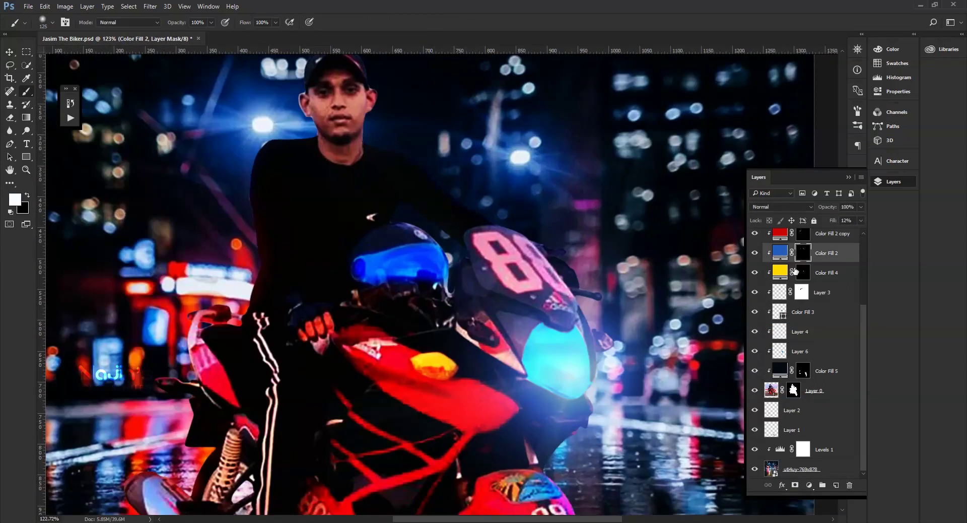
key(bracketright)
key(bracketright)
scroll(779, 284, up, 5)
scroll(778, 285, down, 5)
key(ctrl+0)
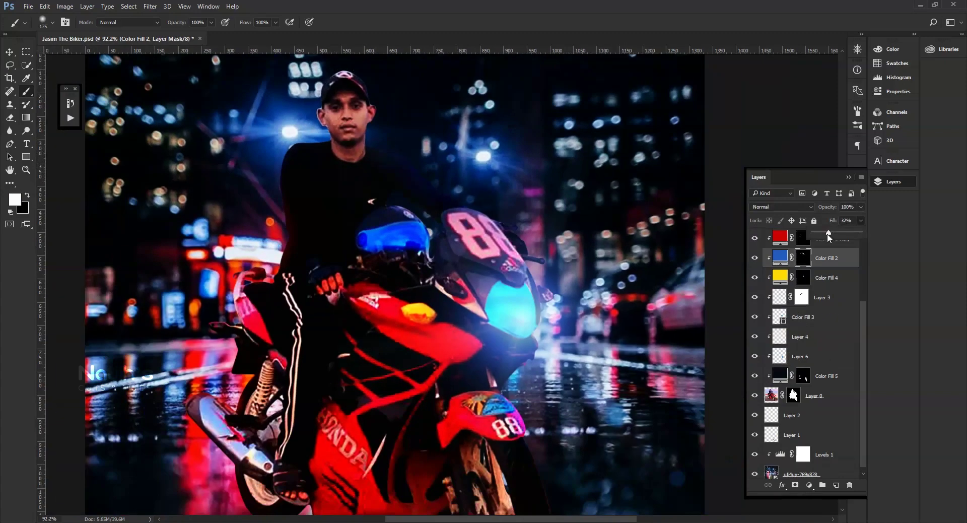
Paint again on the Hue/Saturation mask to mute the 88 to grey.
key(v)
click(827, 375)
scroll(825, 371, up, 3)
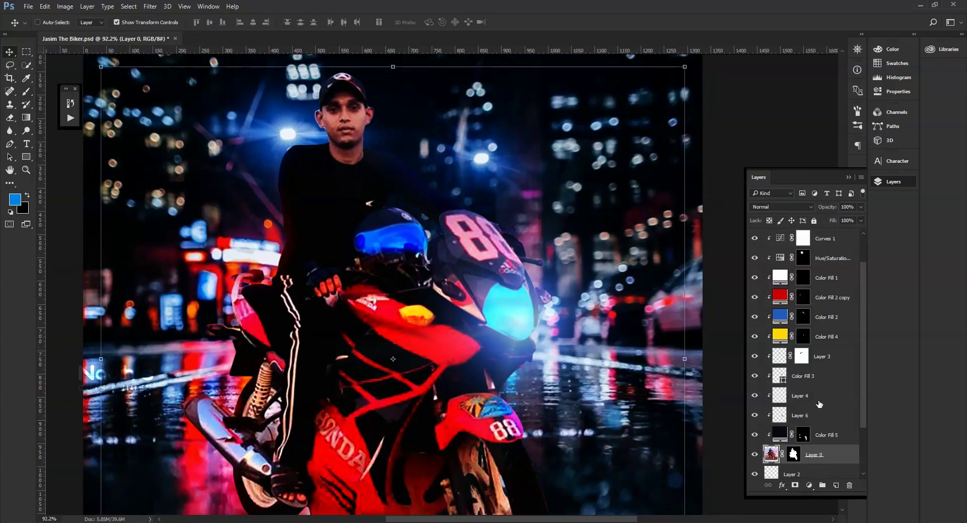
click(803, 258)
key(b)
scroll(489, 263, up, 5)
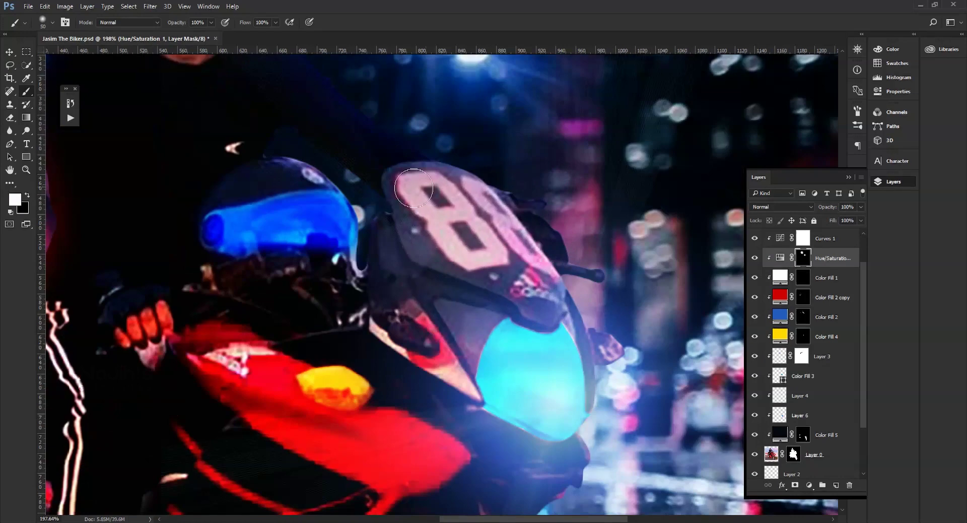
scroll(490, 263, down, 3)
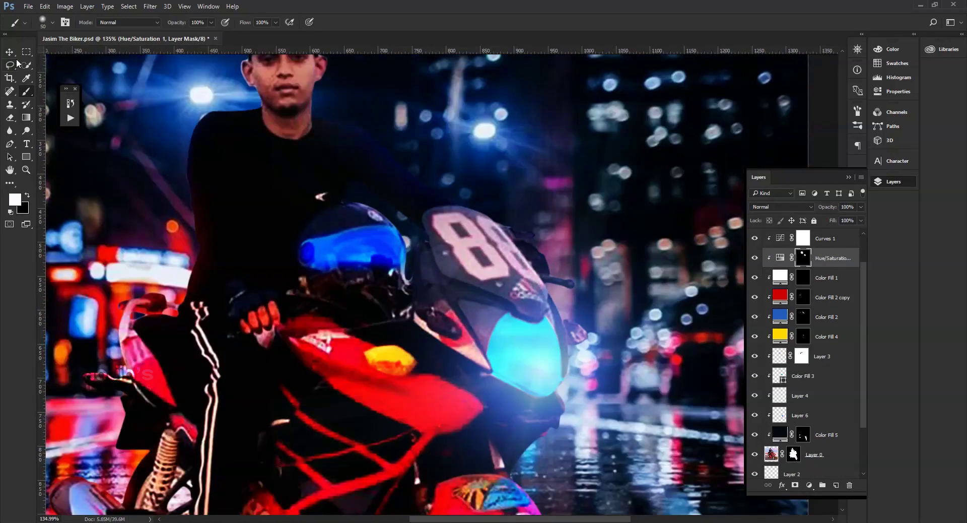
scroll(173, 273, down, 3)
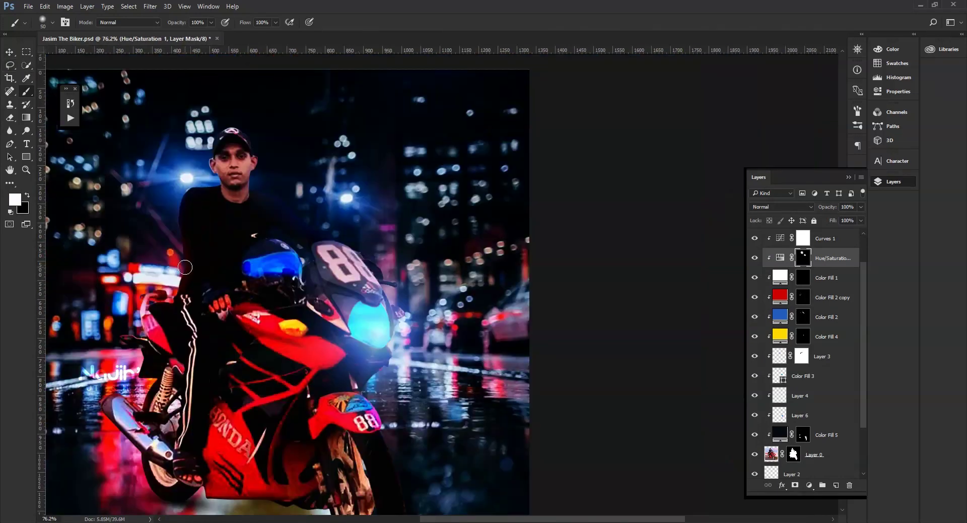
Recolour Color Fill 3 to deep blue #065796 sampled from the canvas.
scroll(785, 316, down, 3)
double_click(780, 313)
click(369, 325)
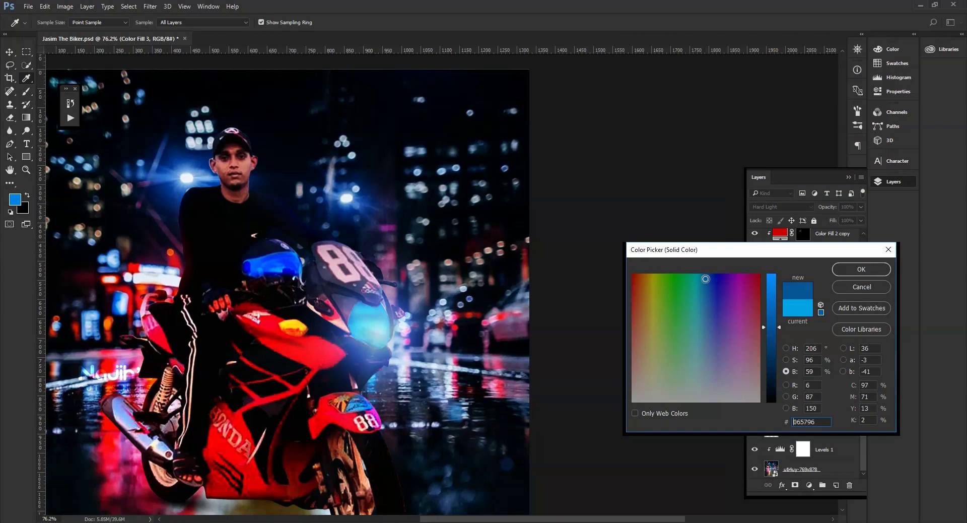
key(Return)
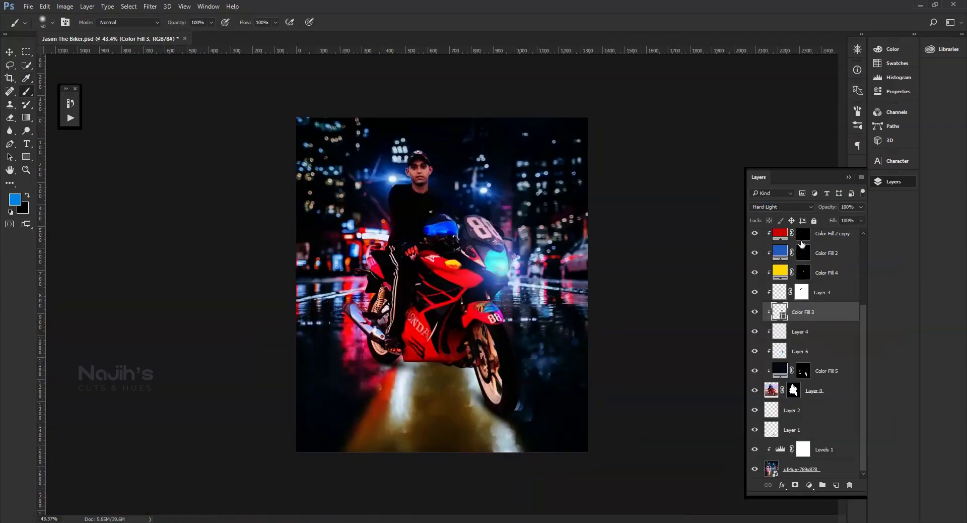
Switch Color Fill 3's blend mode to Pin Light, then select Layer 0.
scroll(794, 204, down, 4)
scroll(794, 204, down, 3)
scroll(794, 205, down, 3)
click(789, 398)
Blur Layer 0's cut-out edges at 90% strength around the rider's arm and face.
key(r)
scroll(443, 340, up, 5)
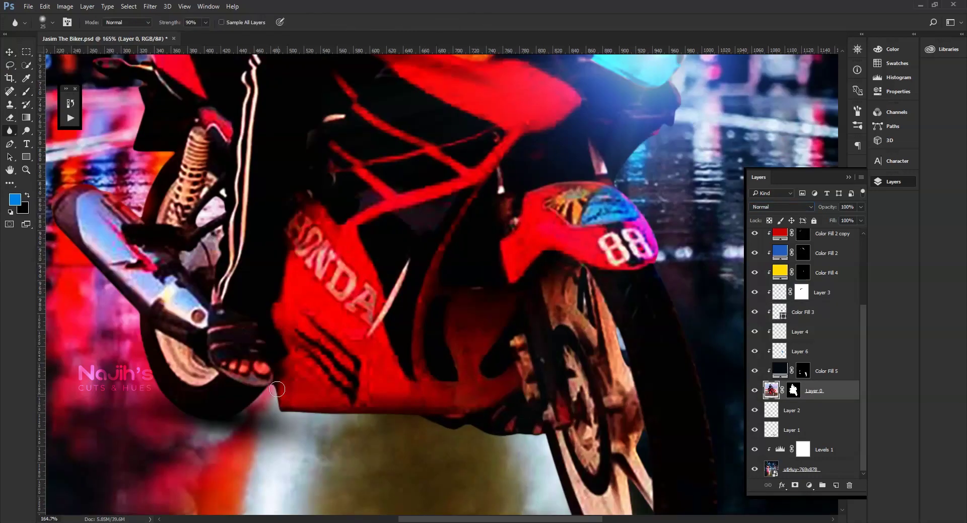
scroll(142, 356, up, 3)
scroll(391, 206, up, 2)
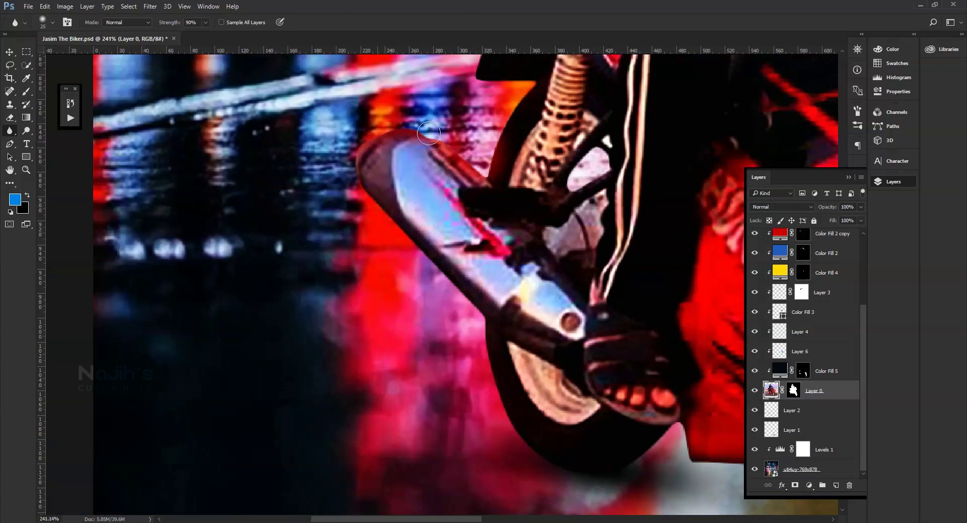
scroll(429, 133, up, 3)
scroll(526, 196, right, 1)
scroll(461, 140, up, 3)
scroll(395, 324, right, 1)
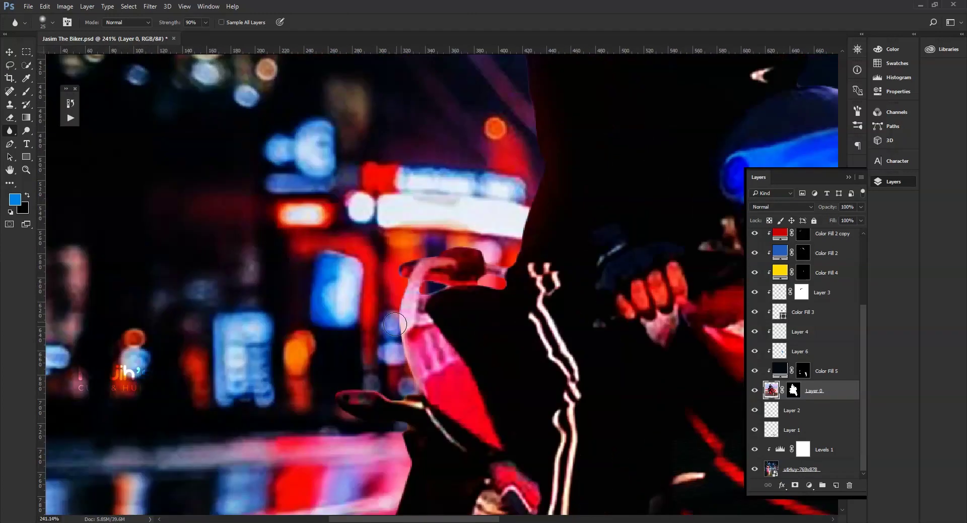
scroll(501, 261, up, 2)
scroll(453, 275, up, 3)
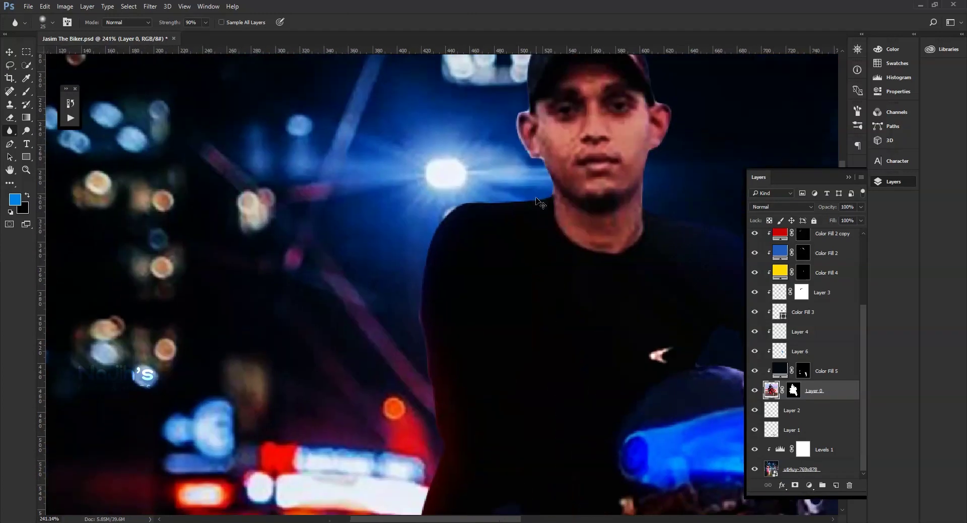
scroll(419, 287, up, 2)
scroll(570, 207, up, 2)
Paint Layer 0's mask around the ears with default black and white.
key(d)
key(b)
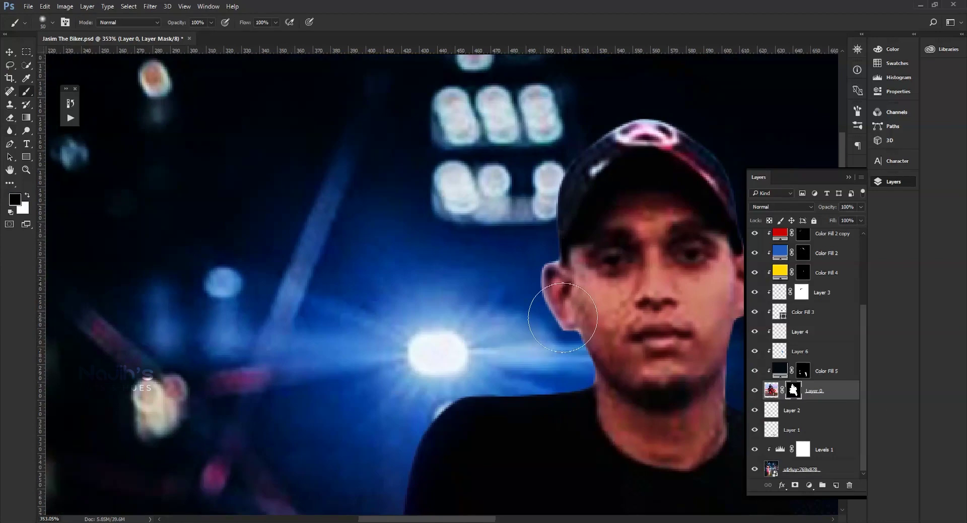
scroll(605, 272, right, 2)
scroll(648, 284, up, 1)
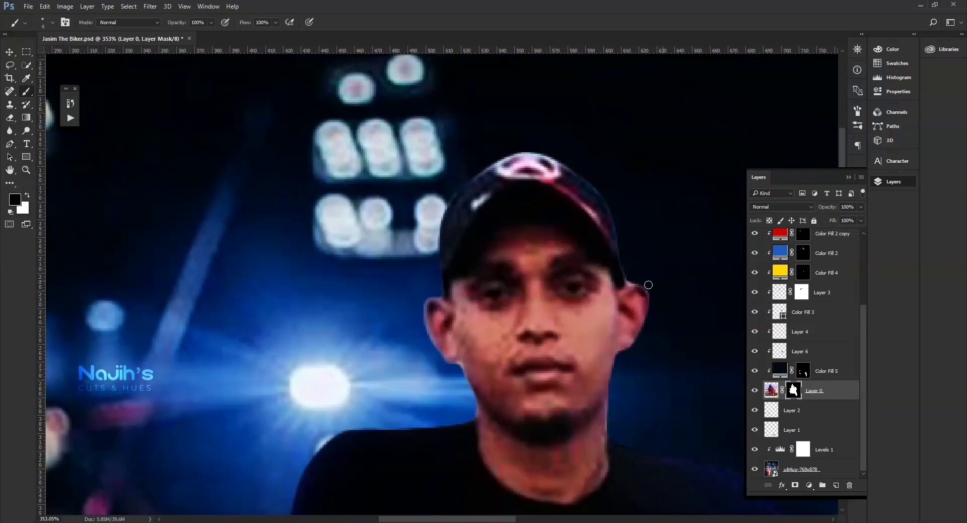
Blur the edges along the number plate, handlebar, fairing and wheel on Layer 0.
click(771, 391)
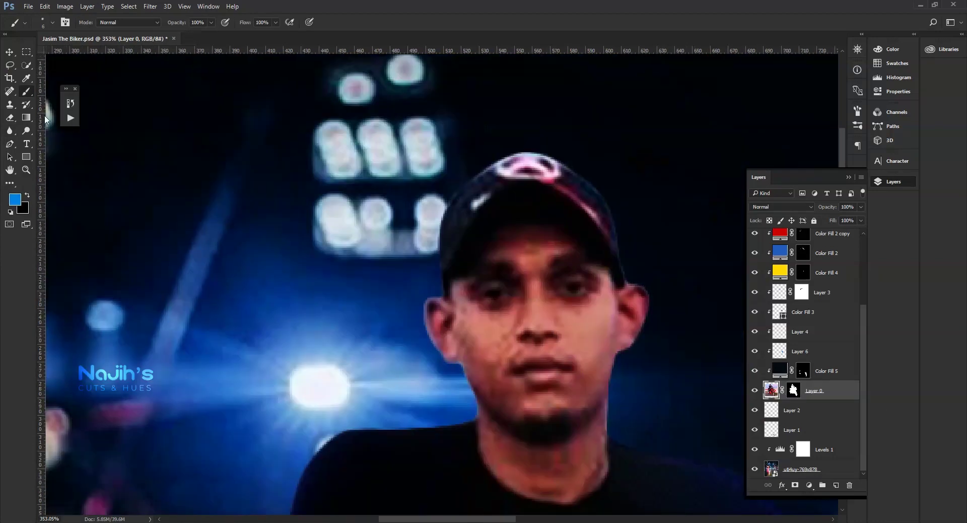
click(10, 130)
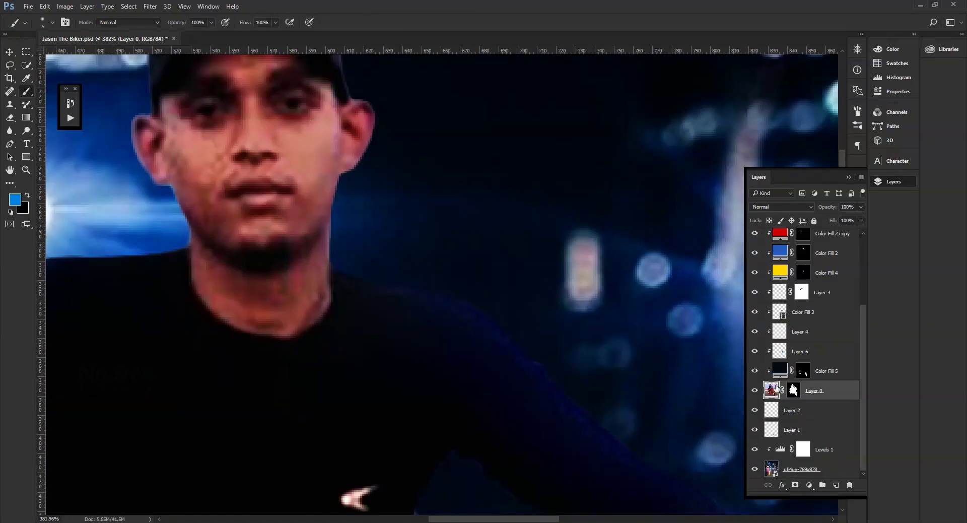
click(13, 131)
drag(595, 427, 412, 281)
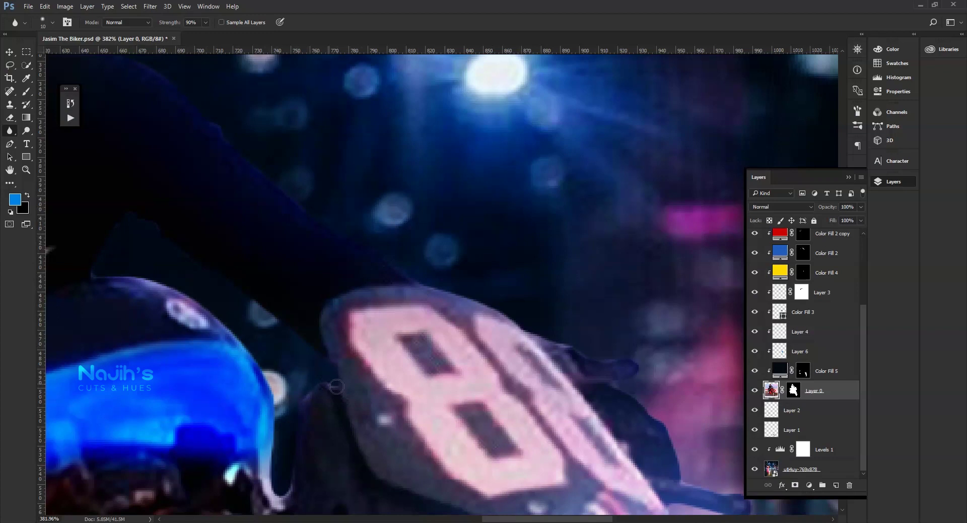
mouse_move(608, 385)
mouse_down()
mouse_move(200, 270)
mouse_move(360, 144)
mouse_up()
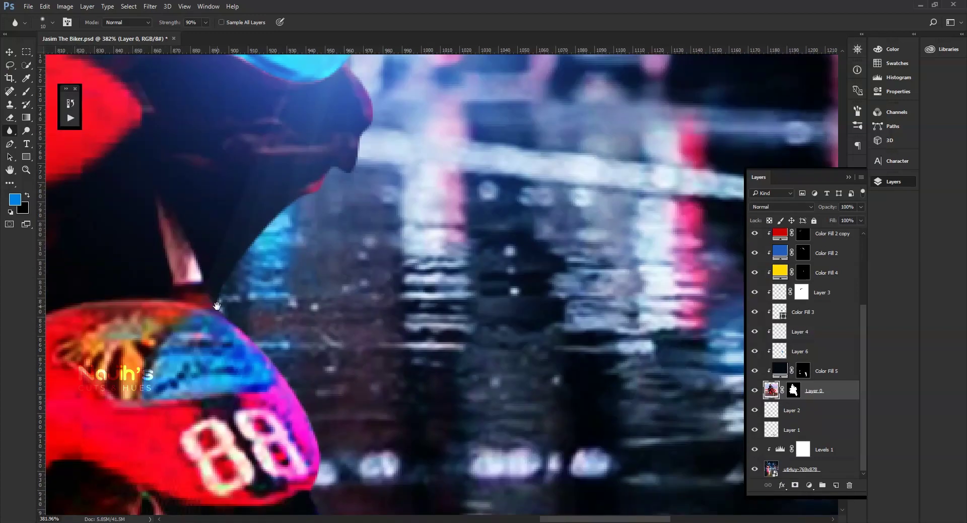
drag(217, 306, 278, 267)
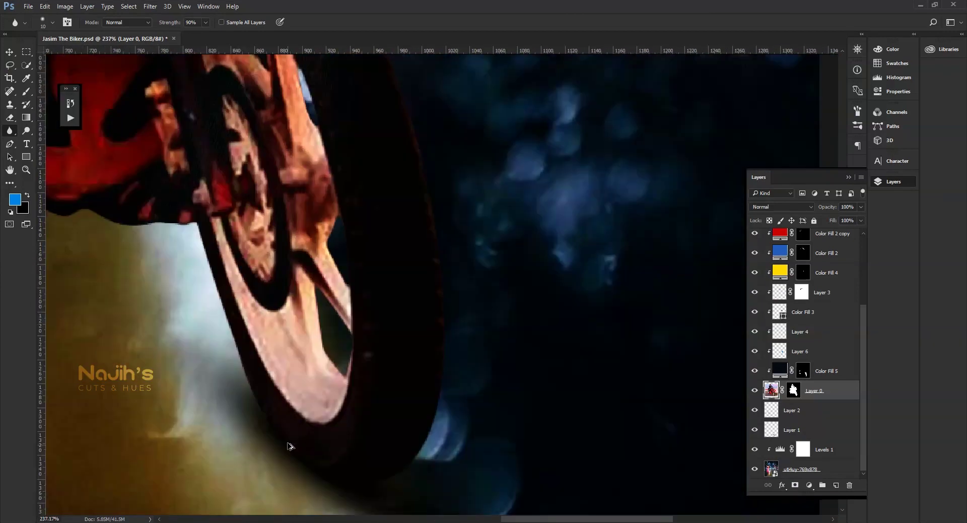
mouse_move(256, 327)
mouse_down()
mouse_move(501, 302)
mouse_move(592, 149)
mouse_up()
scroll(650, 462, down, 2)
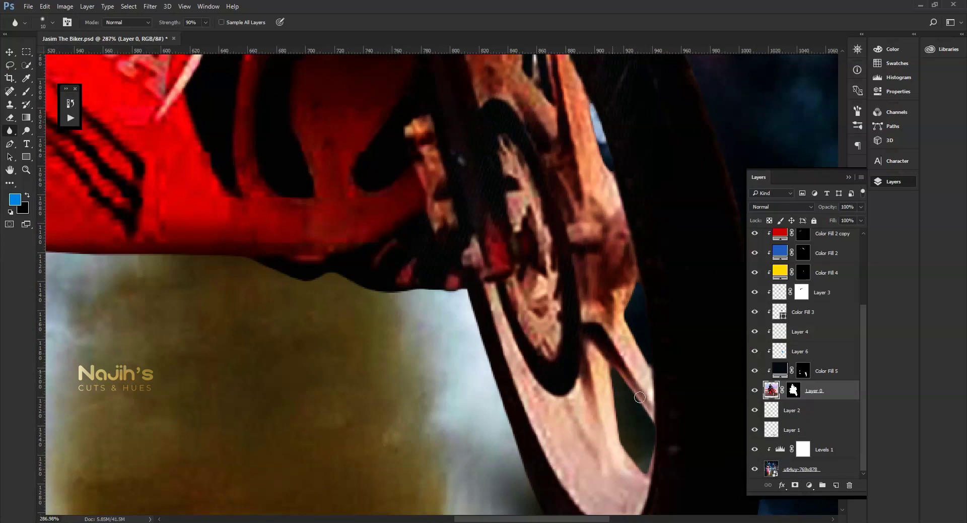
key(ctrl+0)
Paint more yellow Color Fill 4 glow in beside the headlight.
click(803, 272)
key(b)
alt+scroll(590, 388, up, 3)
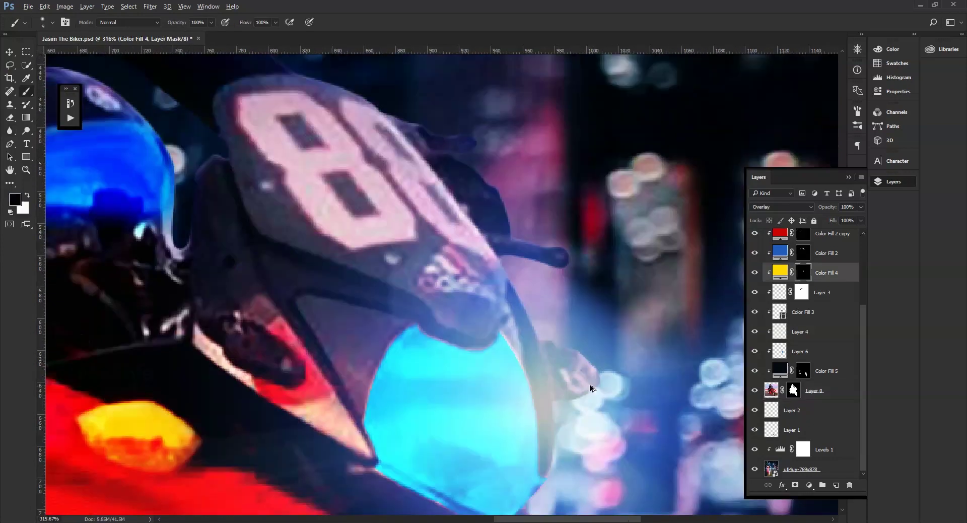
mouse_move(574, 385)
mouse_down()
mouse_move(579, 374)
mouse_move(572, 402)
mouse_up()
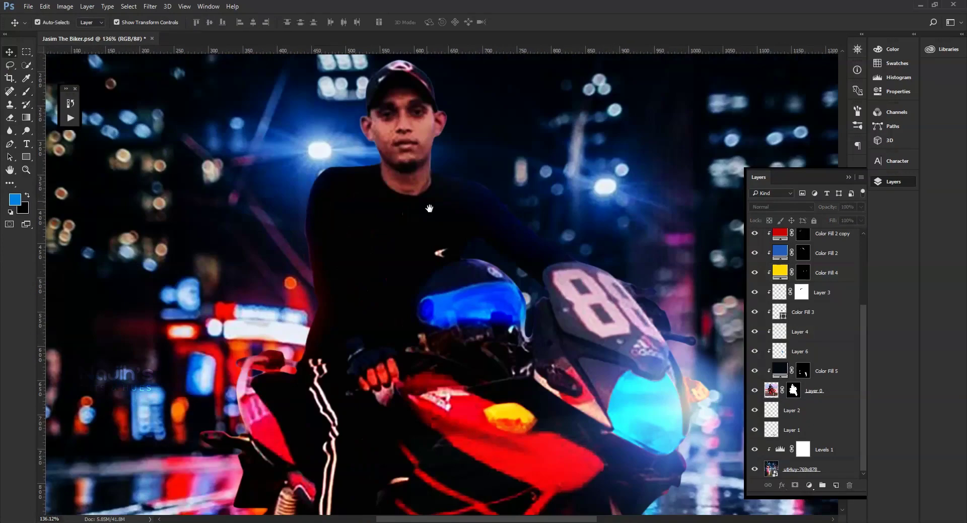
drag(430, 208, 448, 216)
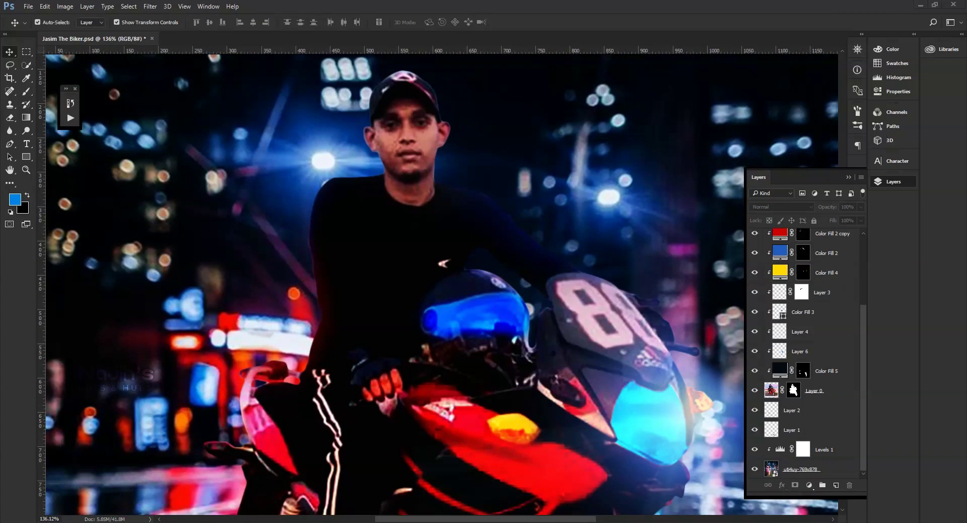
Load the Natural Brushes 2 set with Layer 0 selected.
key(ctrl+0)
alt+scroll(420, 302, up, 3)
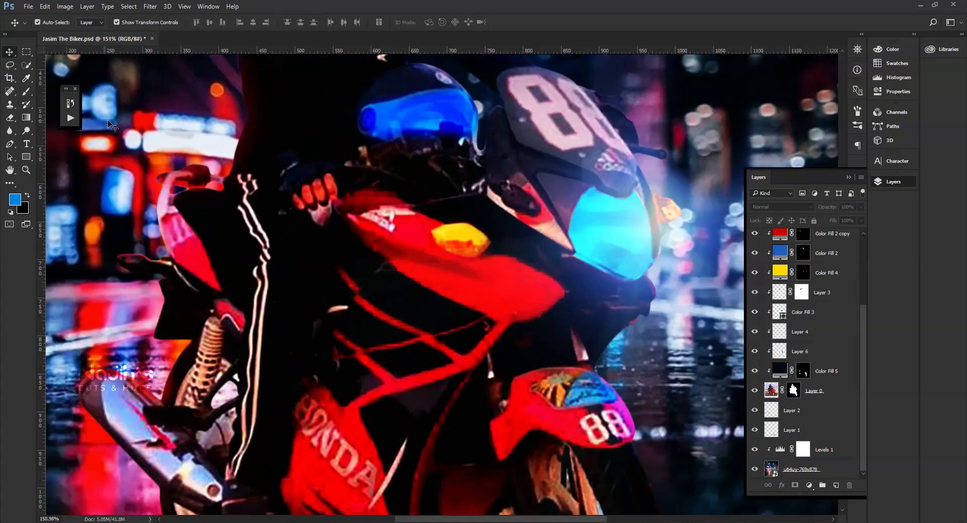
right_click(419, 243)
click(433, 305)
key(b)
right_click(403, 255)
click(574, 267)
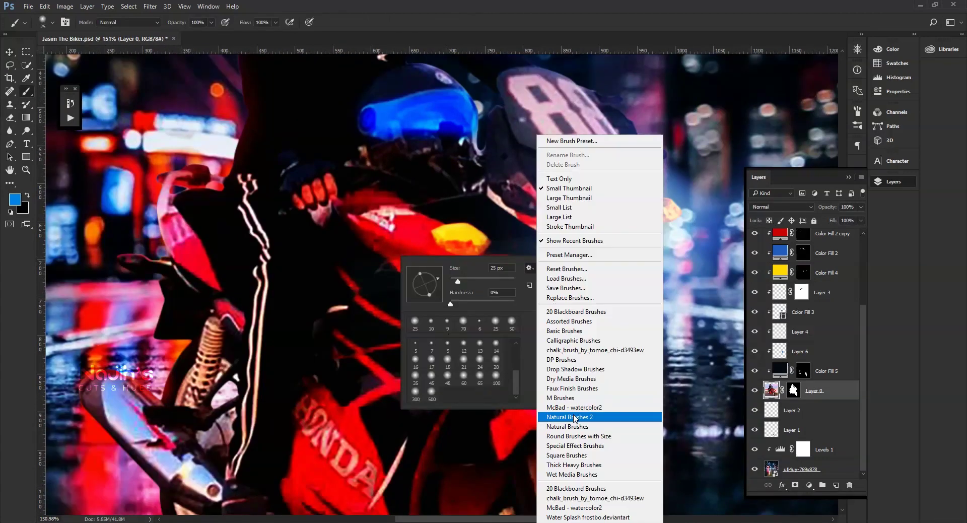
click(584, 475)
ctrl+click(529, 307)
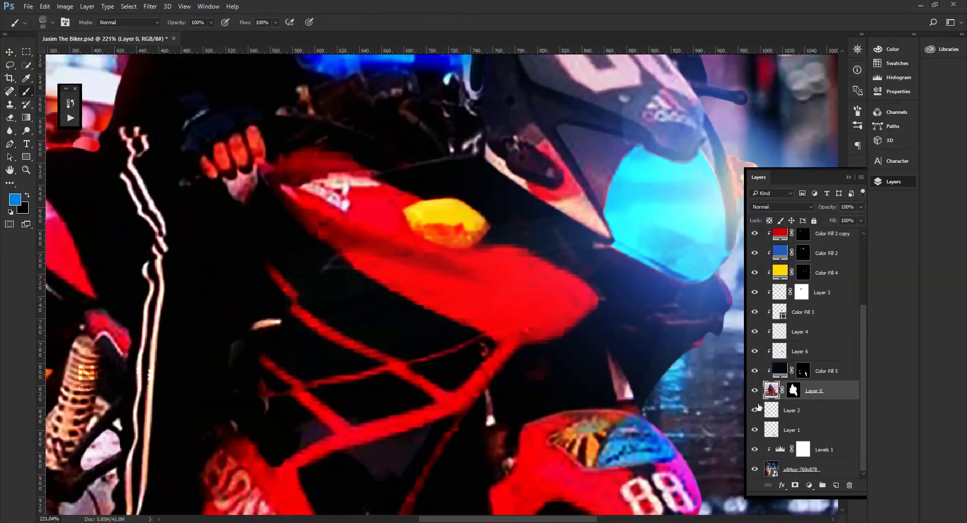
Blur the fairing, headlight rim and HONDA lettering edges with a size 30 brush.
key(r)
key(bracketleft)
key(bracketleft)
key(bracketleft)
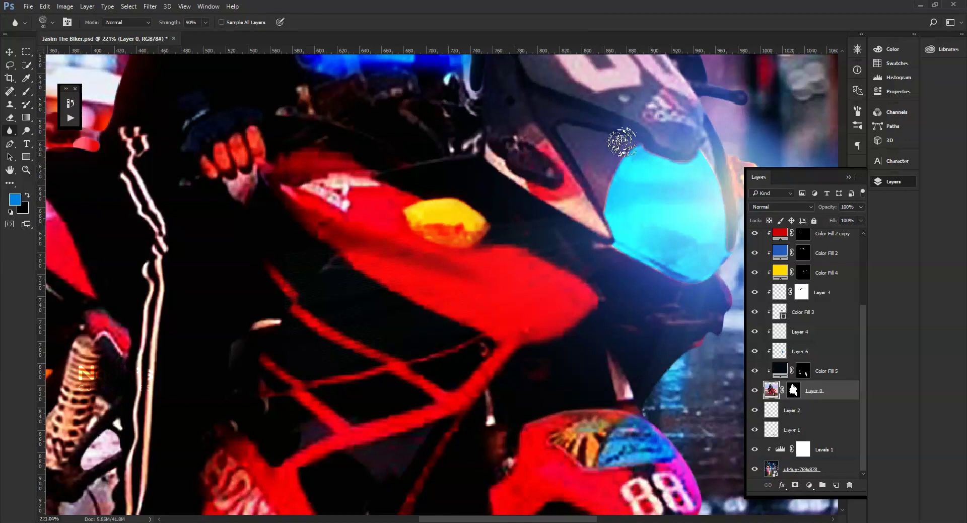
drag(557, 334, 691, 133)
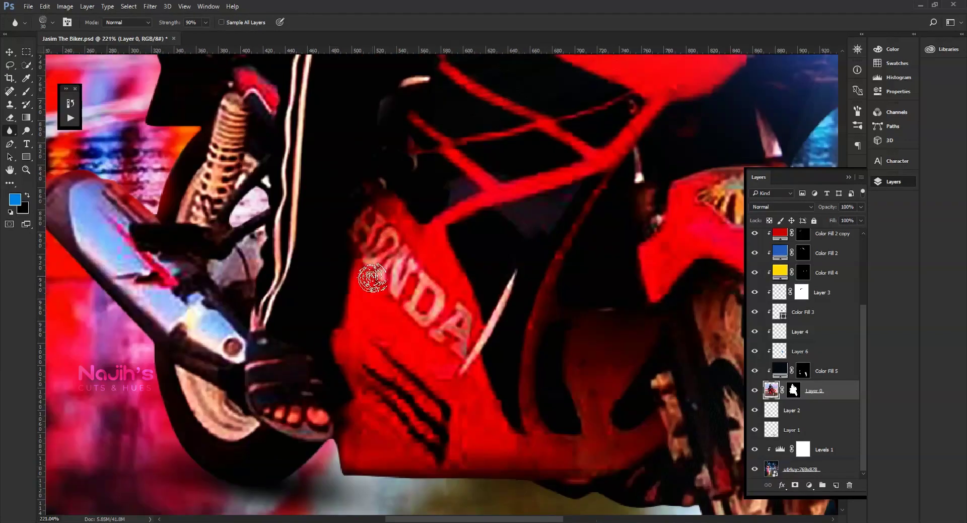
key(ctrl+0)
key(v)
scroll(340, 260, up, 3)
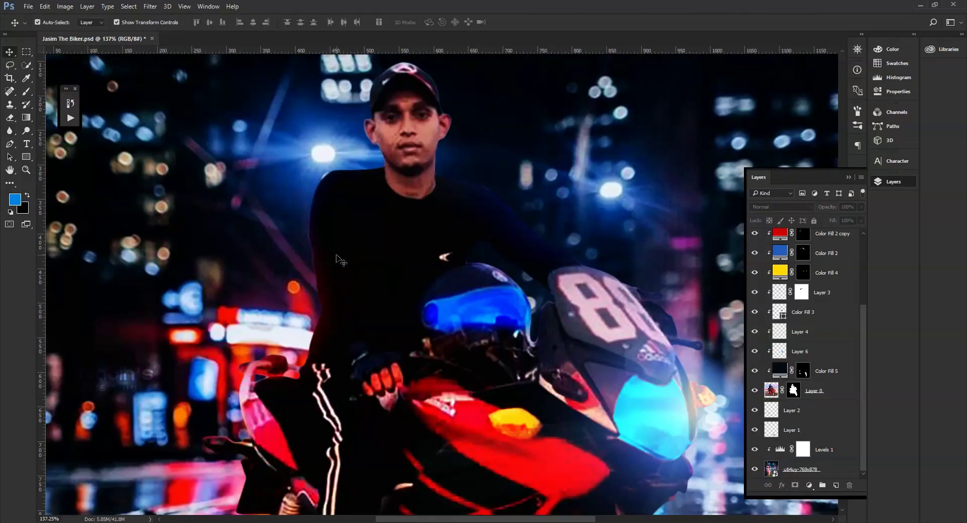
Give Layer 0 a red Inner Glow at 46% opacity, split out and masked off the torso.
click(794, 390)
double_click(837, 391)
click(582, 317)
click(726, 275)
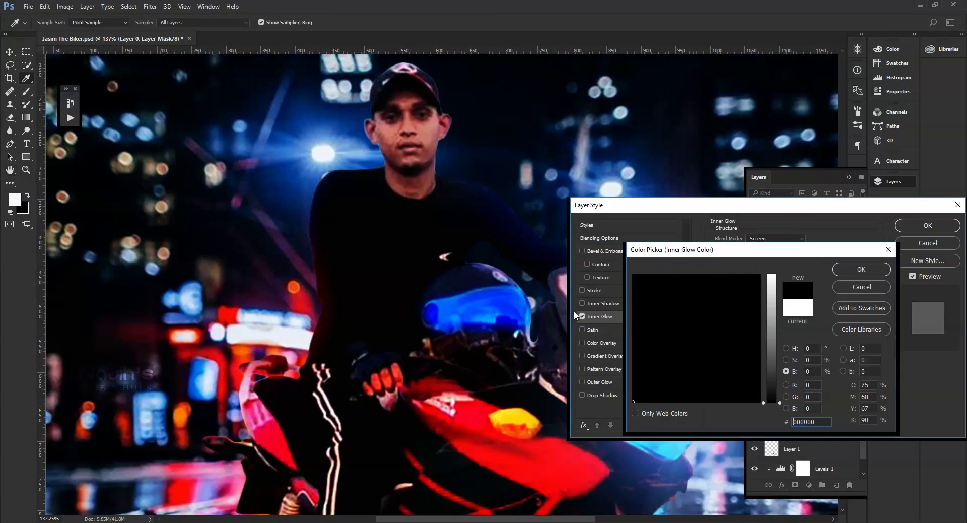
click(645, 358)
click(862, 269)
drag(786, 249, 770, 250)
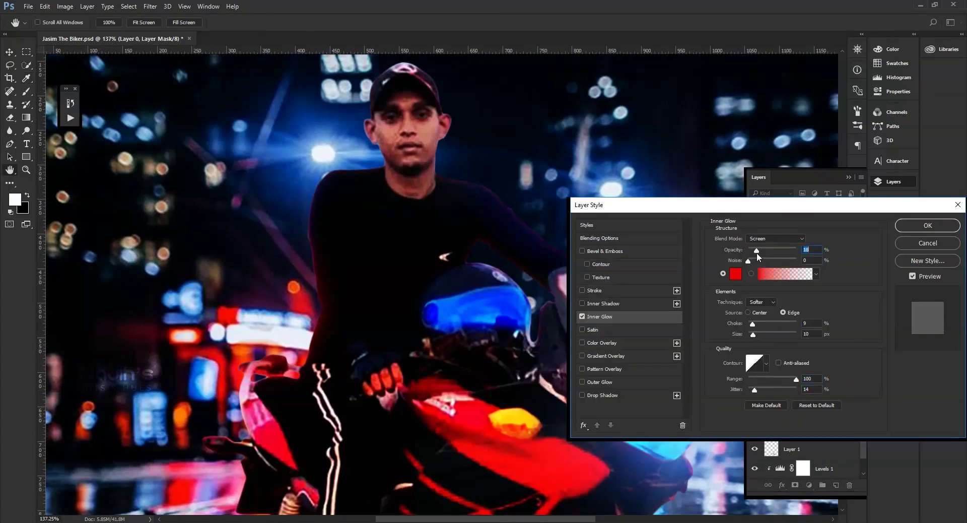
click(928, 226)
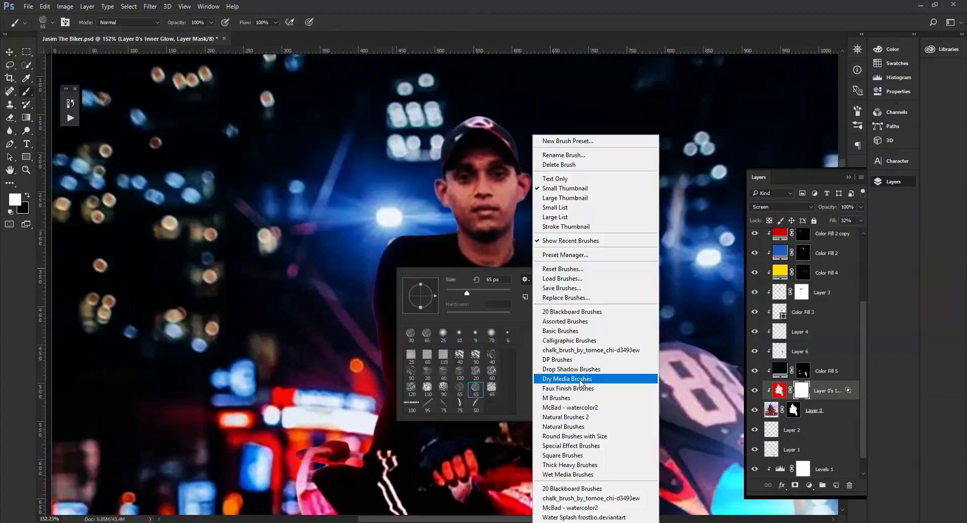
click(795, 371)
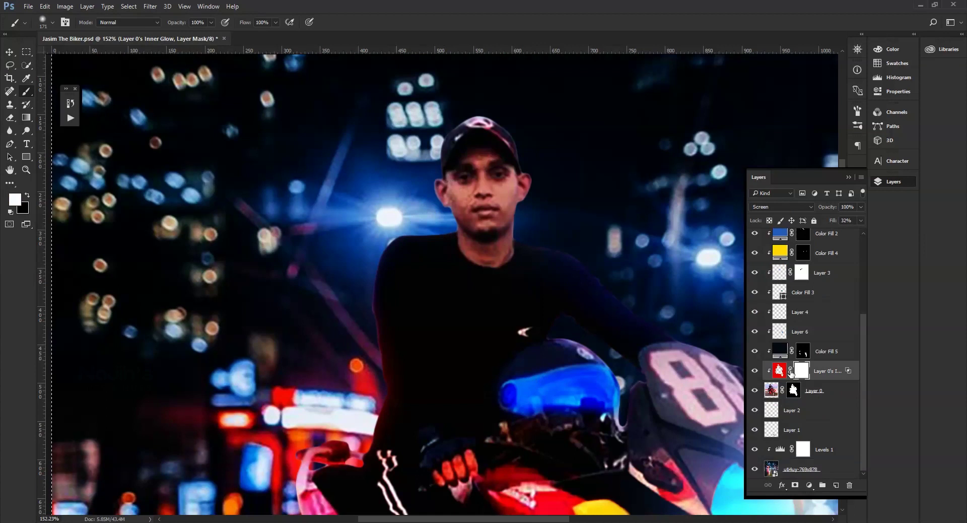
key(x)
scroll(443, 237, down, 1)
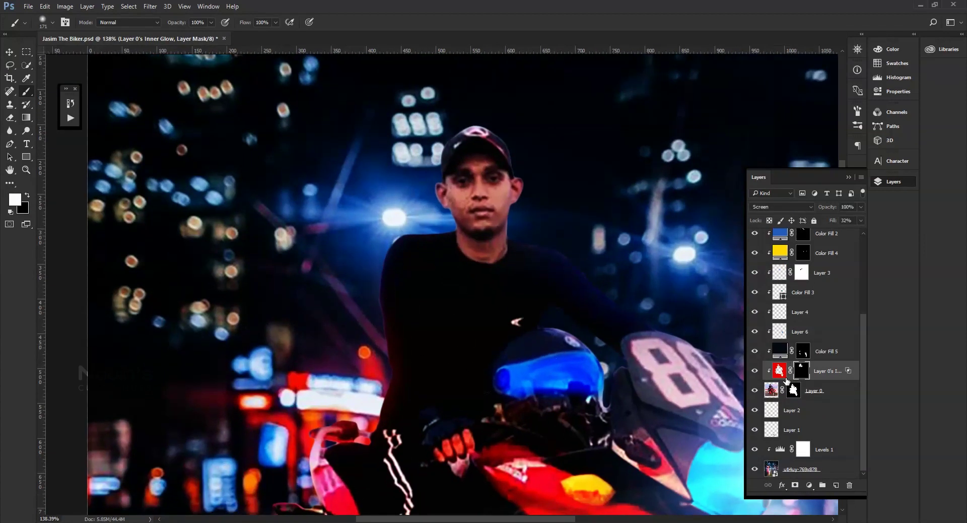
Add a blue Inner Glow with noise 8 to Layer 0.
right_click(788, 382)
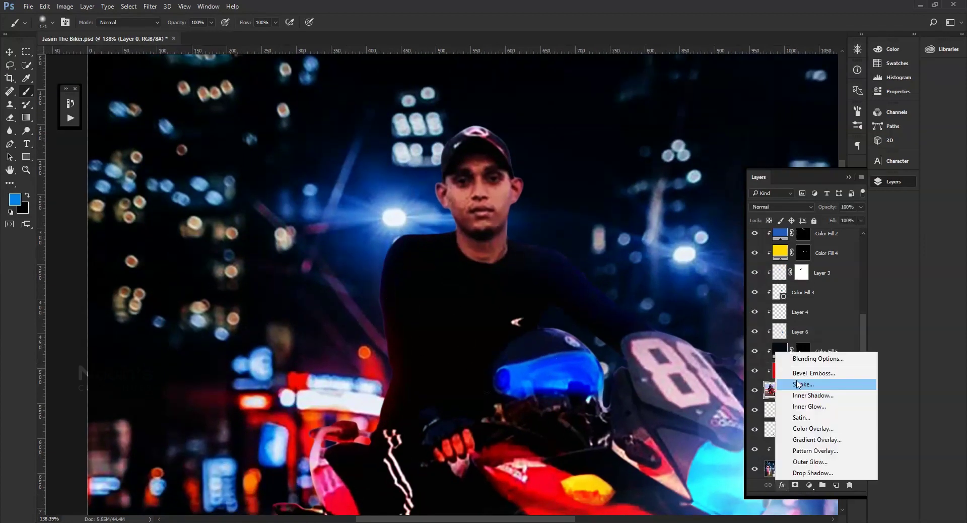
click(801, 406)
click(181, 318)
click(734, 286)
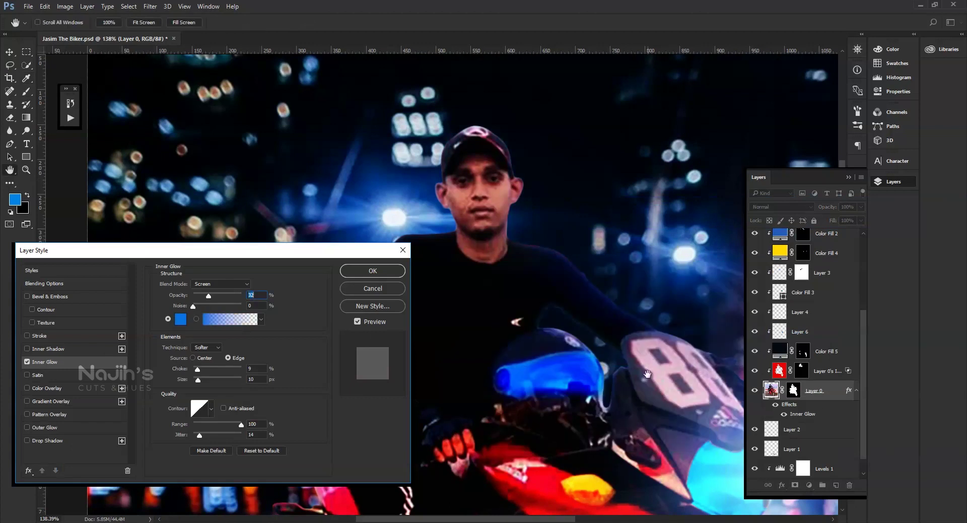
drag(193, 306, 197, 305)
key(Return)
right_click(787, 404)
Split the blue inner glow onto its own layer.
click(826, 338)
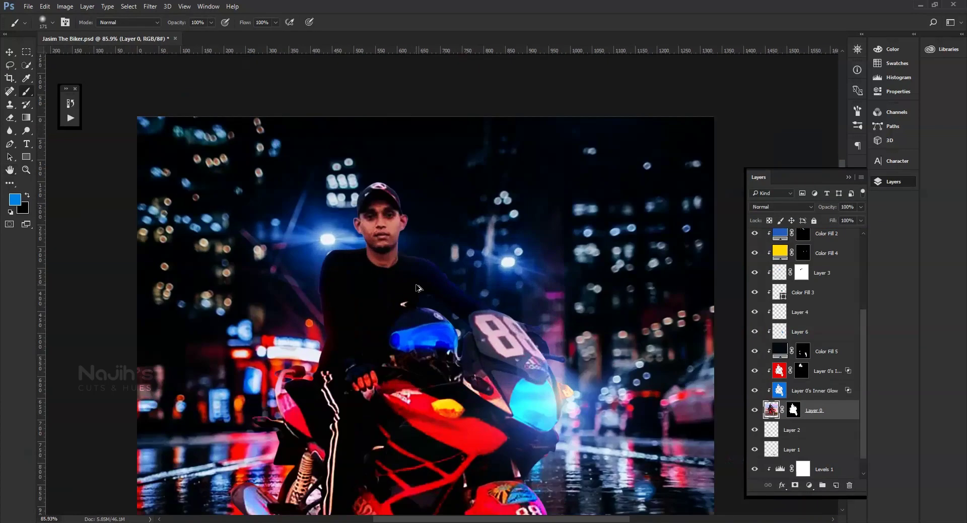
key(b)
click(808, 390)
key(ctrl+0)
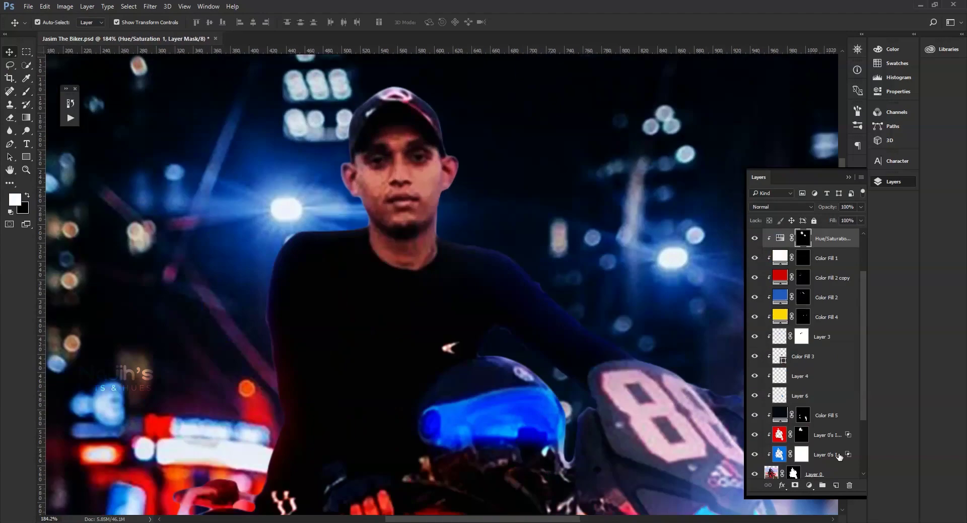
scroll(816, 464, down, 1)
Duplicate Layer 0 into Layer 0 copy with the Blur tool active, then fit to screen.
key(v)
key(r)
scroll(378, 201, up, 3)
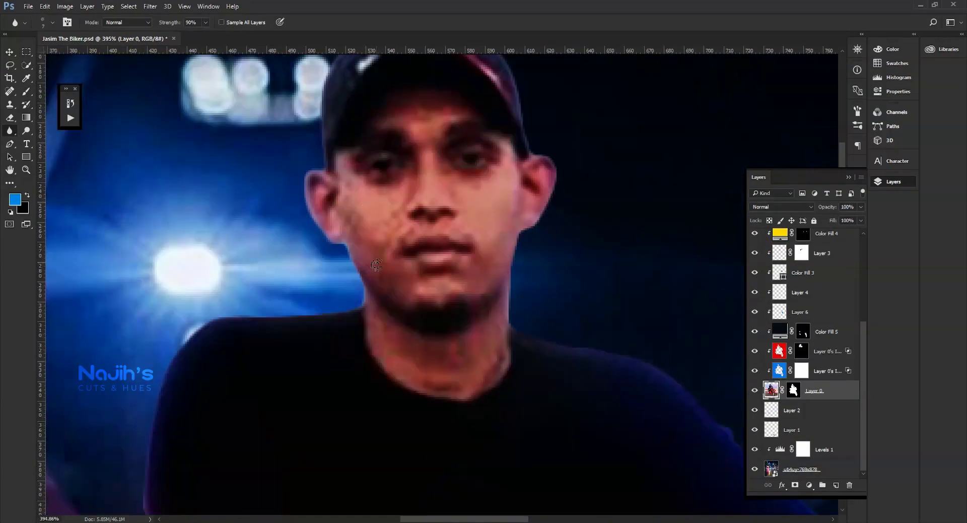
key(ctrl+j)
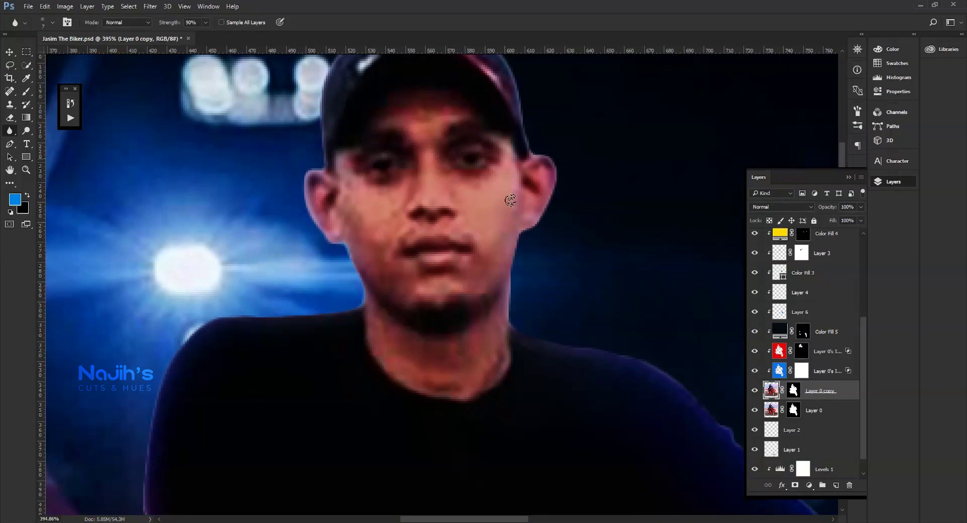
key(ctrl+0)
scroll(807, 372, up, 3)
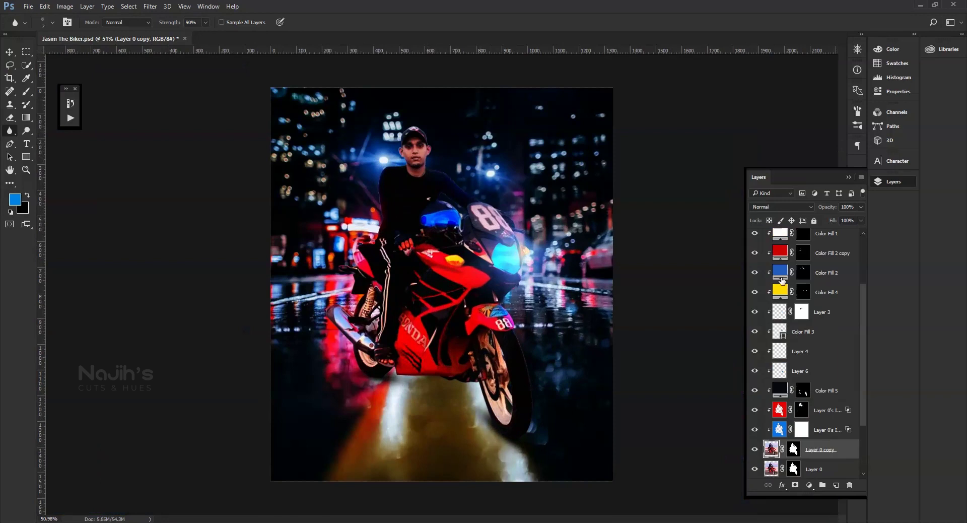
click(781, 275)
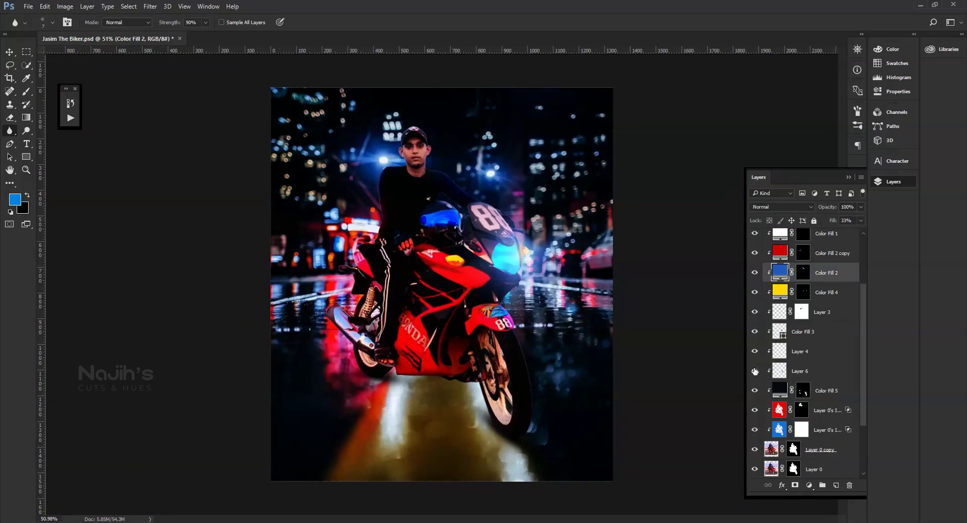
scroll(806, 327, up, 3)
click(822, 396)
key(i)
click(15, 199)
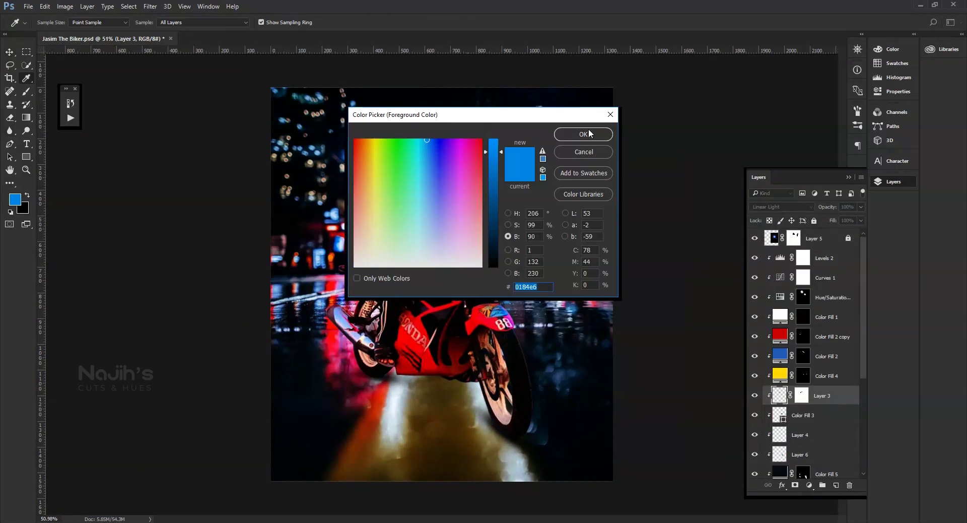
click(583, 134)
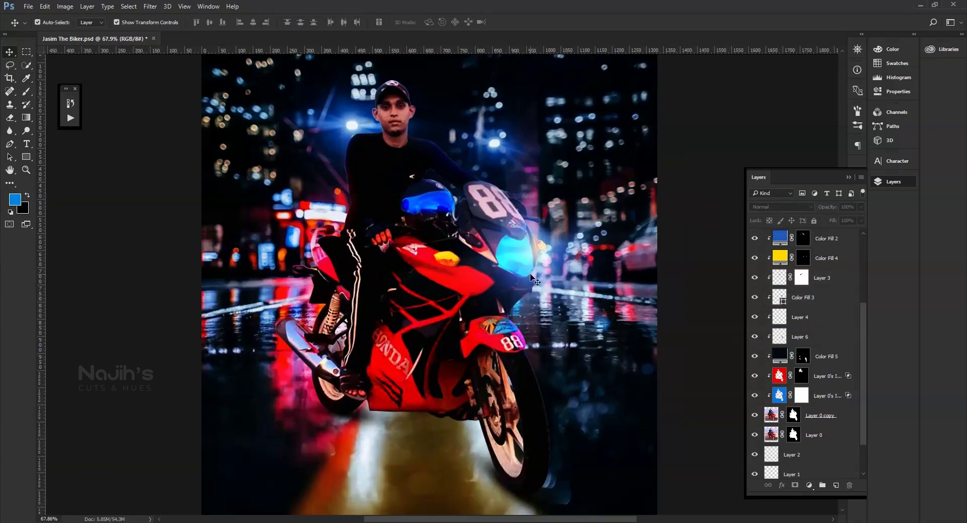
click(766, 334)
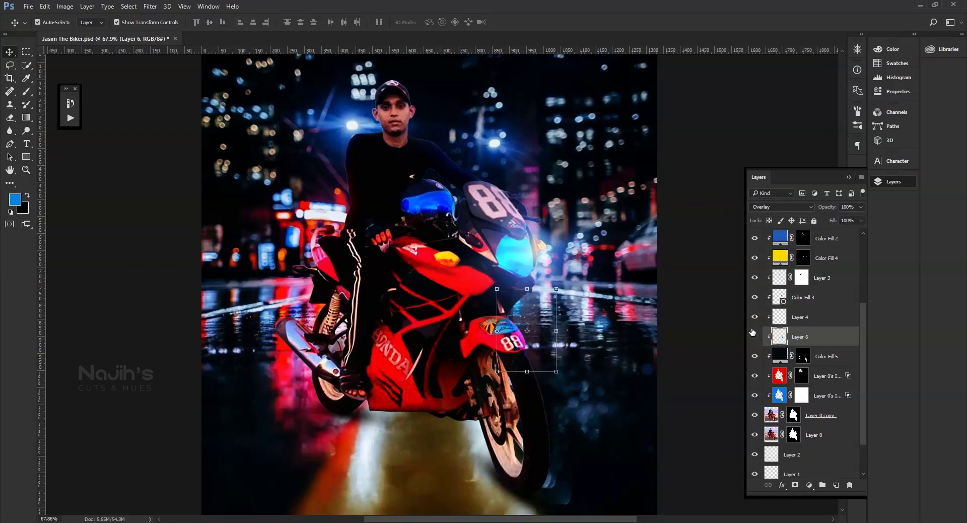
click(776, 300)
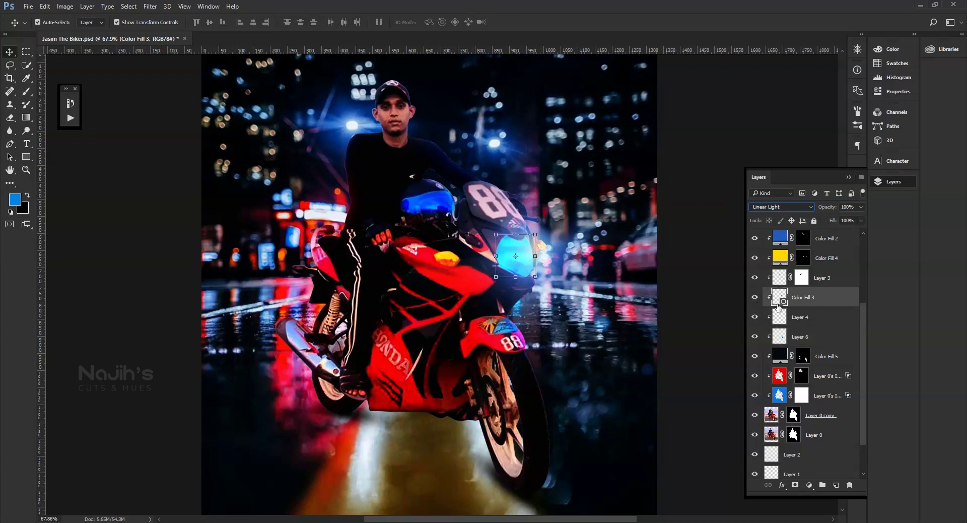
click(696, 296)
scroll(690, 299, down, 3)
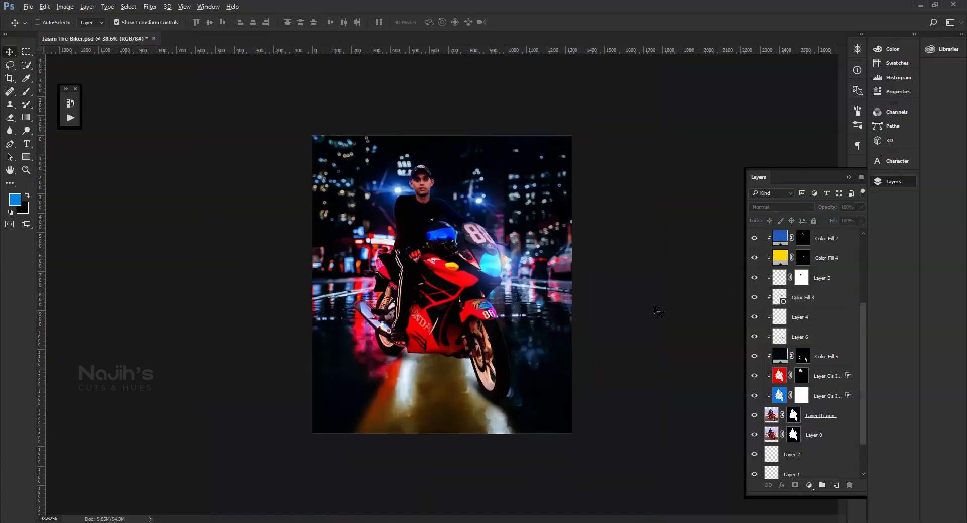
Add clipped Overlay Layer 7 above the biker copy, swap colours and pick the brush.
scroll(335, 307, up, 5)
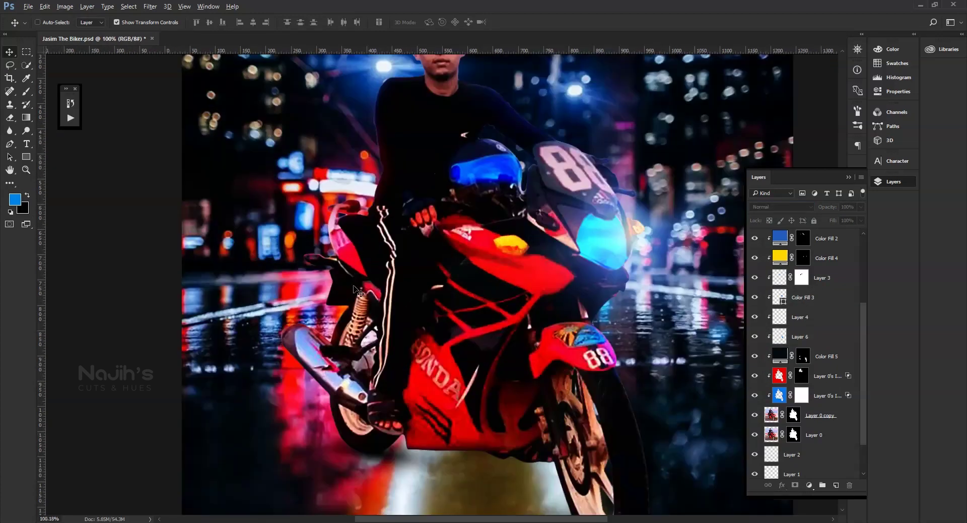
scroll(336, 307, up, 5)
scroll(336, 307, up, 5)
key(ctrl+shift+alt+n)
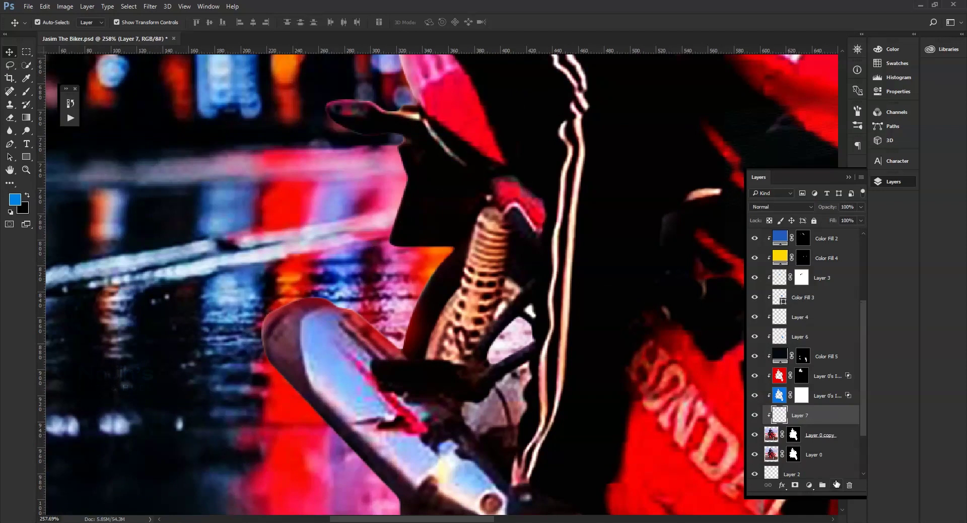
scroll(283, 282, down, 2)
key(x)
key(b)
scroll(216, 395, down, 2)
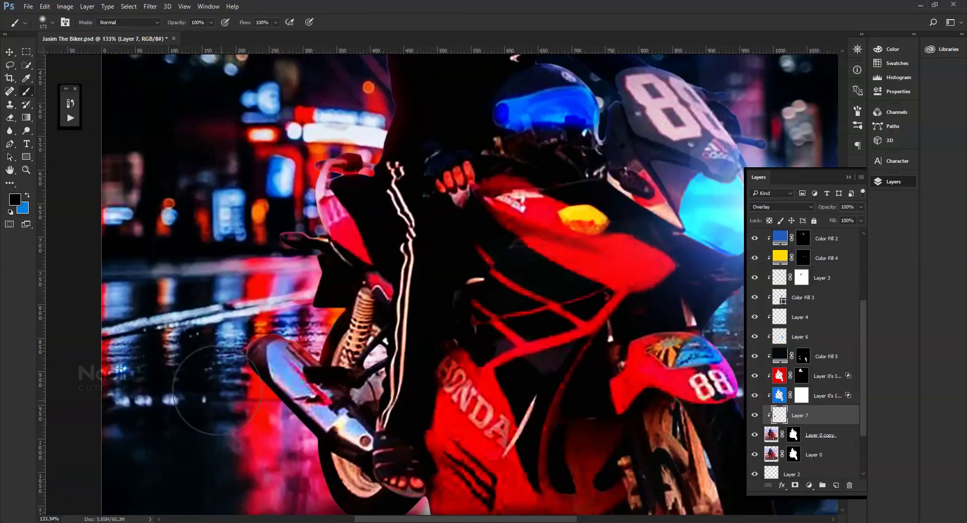
scroll(251, 418, down, 1)
scroll(469, 282, down, 3)
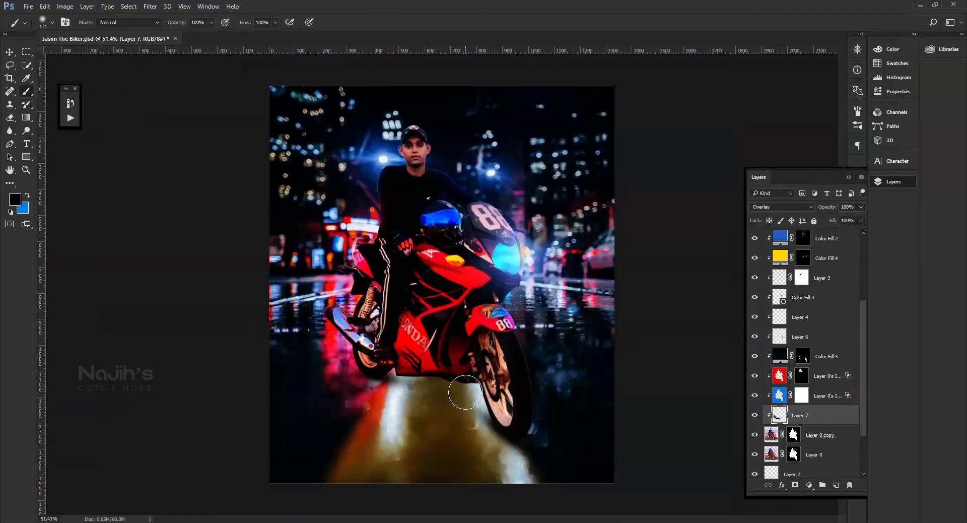
scroll(469, 282, up, 1)
Add clipped Color-mode Layer 8 and paint white over the orange glow under the wheel.
key(ctrl+shift+alt+n)
key(shift+alt+c)
click(15, 200)
click(357, 127)
click(579, 134)
scroll(368, 388, up, 3)
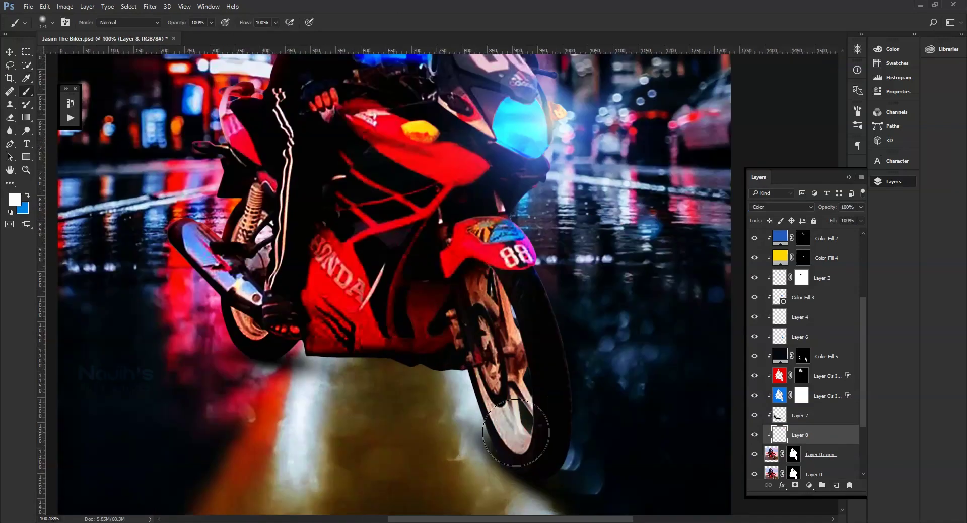
scroll(368, 387, down, 2)
scroll(368, 387, up, 3)
key(bracketleft)
key(bracketleft)
key(bracketleft)
drag(383, 305, 452, 359)
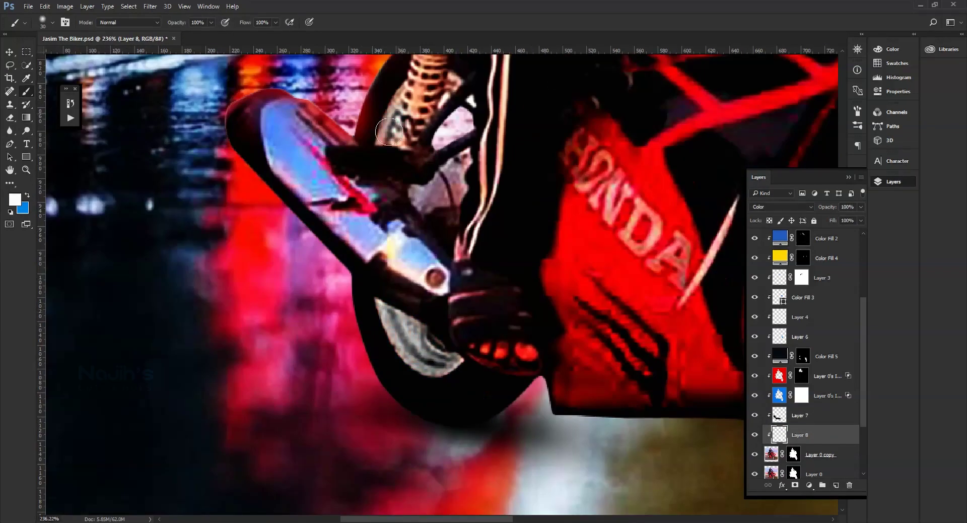
Save the document.
scroll(403, 229, up, 4)
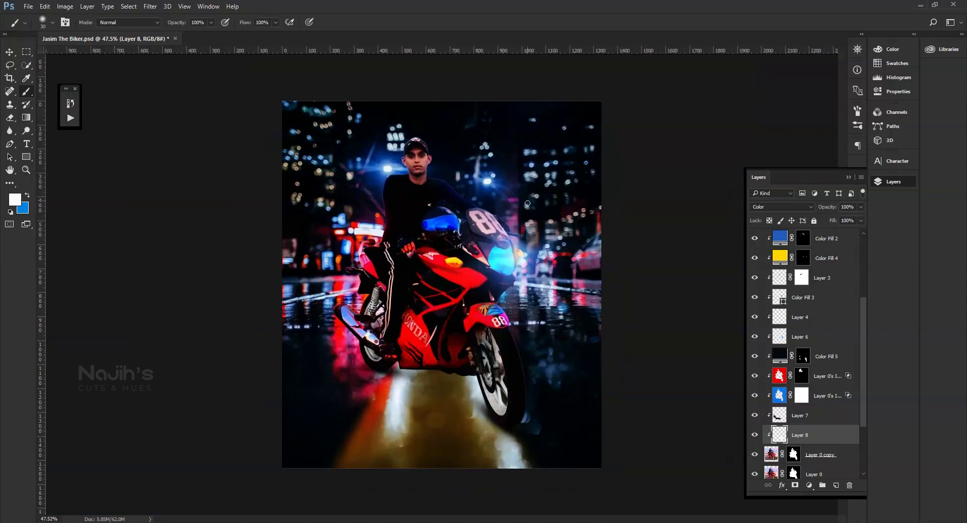
scroll(526, 245, up, 5)
scroll(496, 206, down, 5)
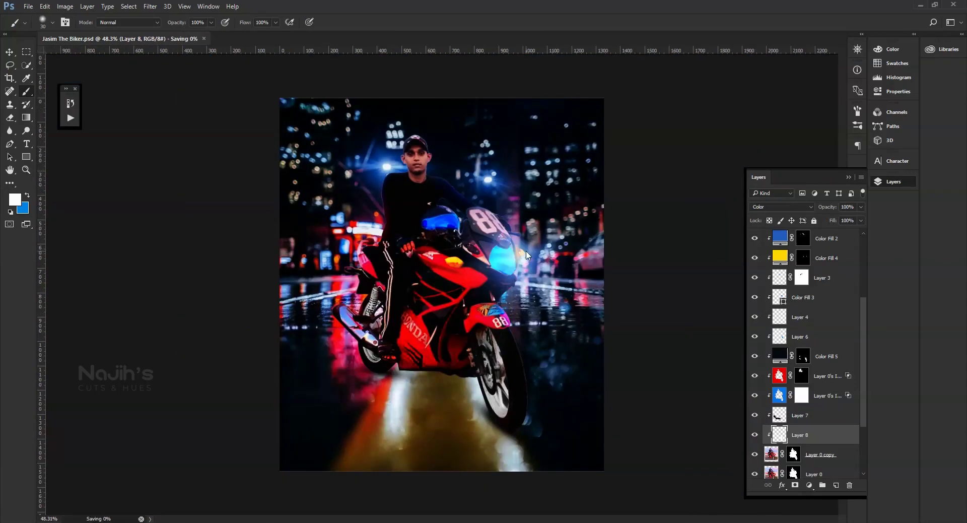
key(v)
scroll(806, 353, down, 2)
Duplicate the Layer 0 copy biker and flip and skew it beneath the bike as a reflection.
click(827, 378)
key(ctrl+j)
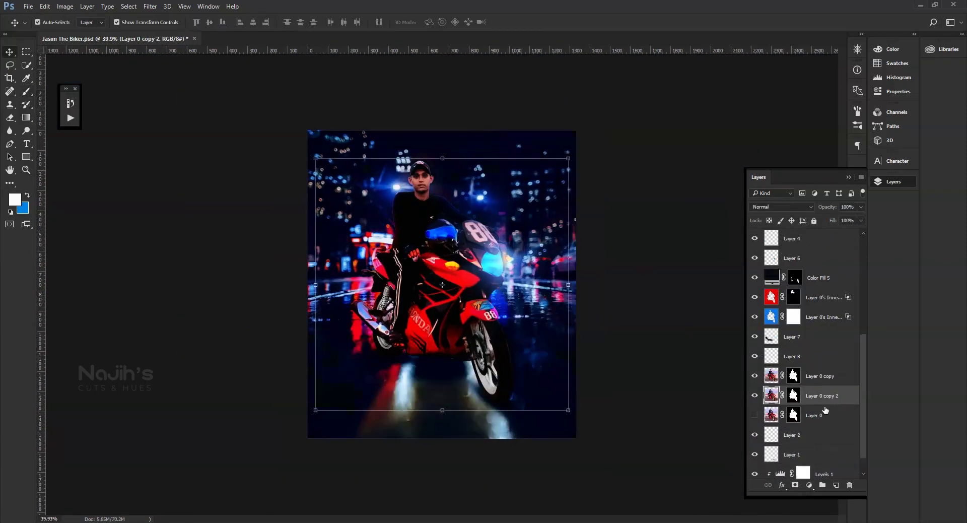
drag(443, 158, 313, 492)
mouse_move(315, 284)
mouse_down()
mouse_move(313, 323)
mouse_move(413, 443)
mouse_up()
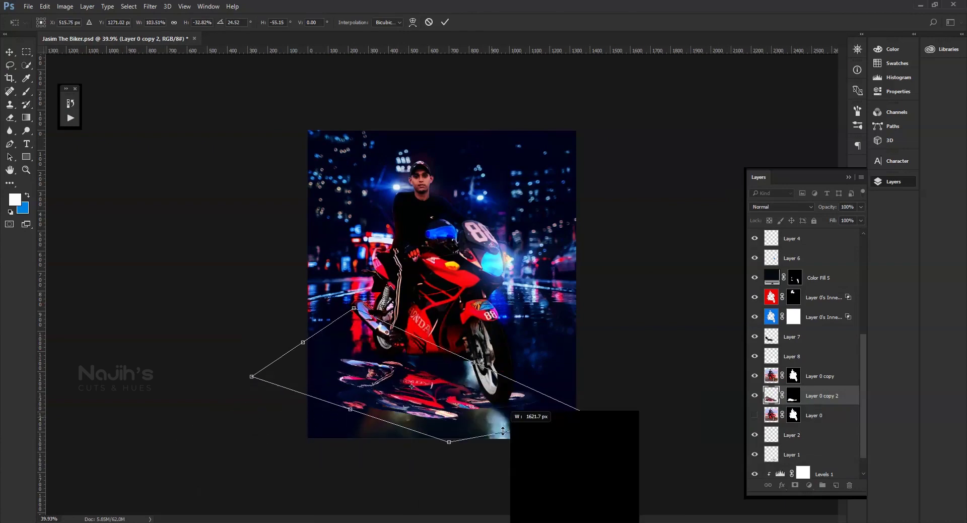
drag(552, 410, 534, 414)
drag(243, 385, 239, 383)
drag(412, 442, 386, 485)
key(Return)
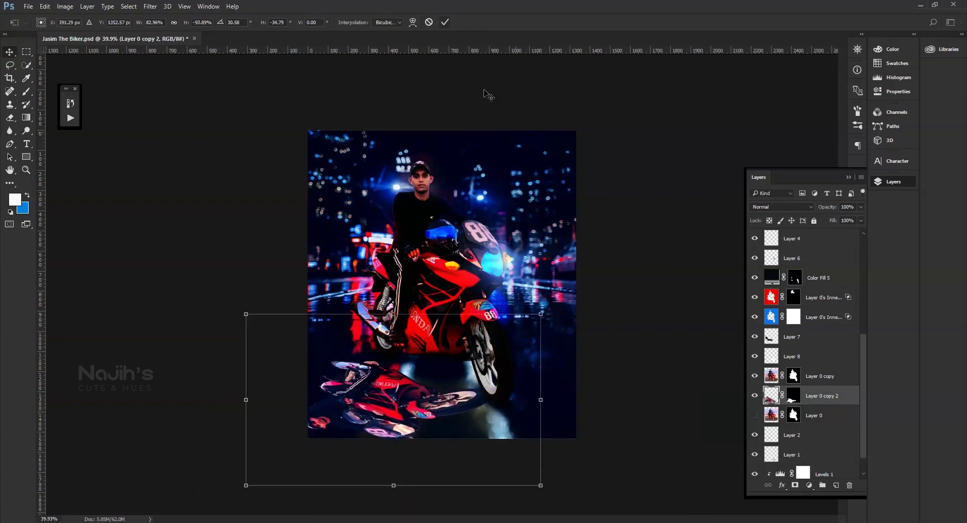
Reorder layers and clip Color Fill 1, Hue/Saturation 1, Curves 1 and Levels 2 to the layers below.
drag(826, 317, 817, 361)
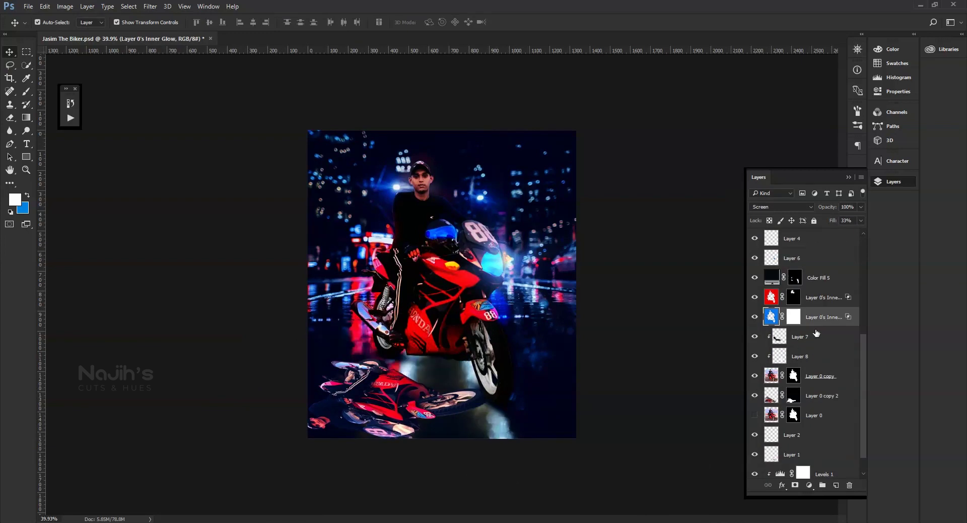
scroll(807, 328, up, 3)
click(806, 317)
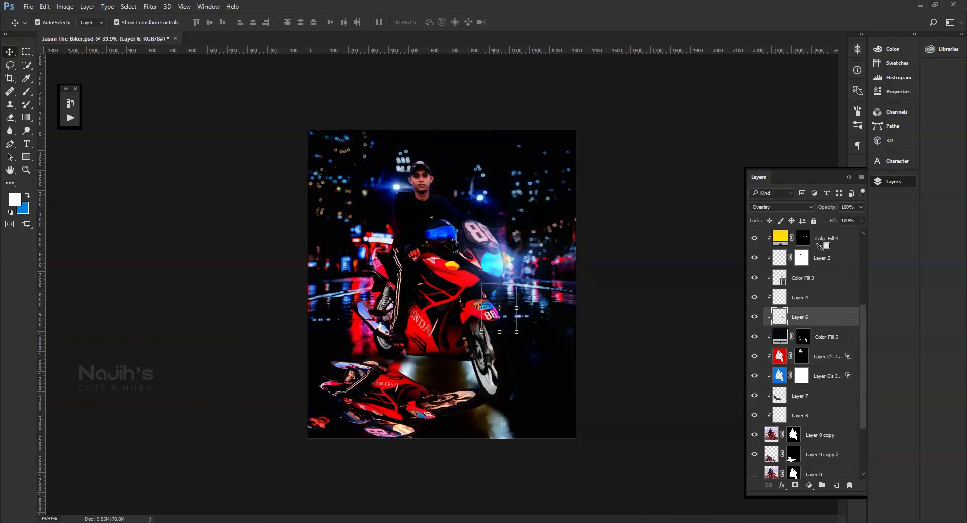
drag(822, 246, 822, 361)
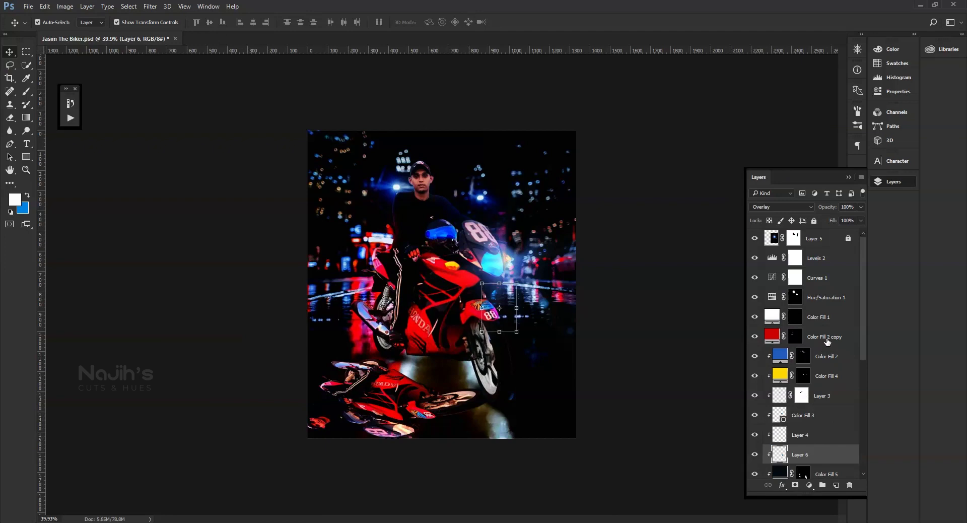
alt+click(819, 327)
alt+click(826, 307)
alt+click(827, 287)
alt+click(827, 268)
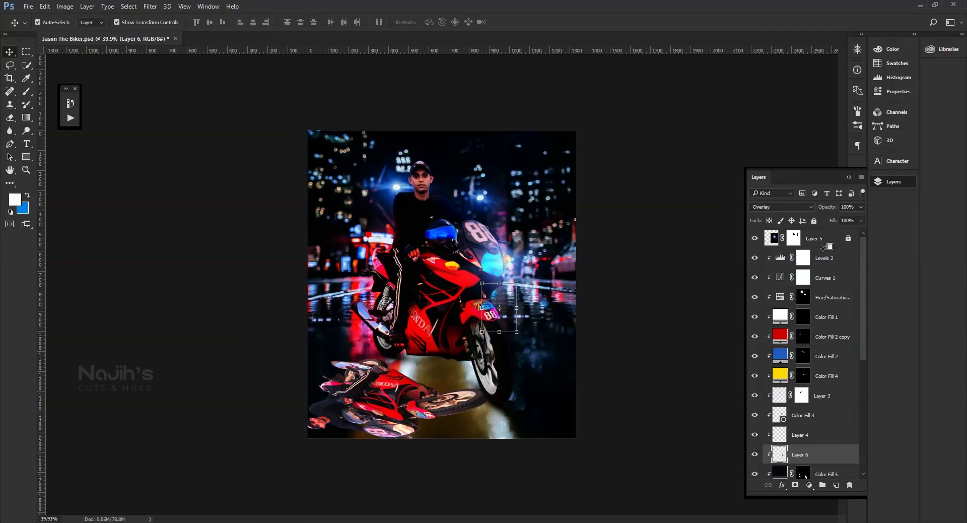
Convert the reflection layer into a smart object.
click(438, 410)
click(151, 6)
right_click(821, 469)
click(847, 154)
click(150, 6)
key(Escape)
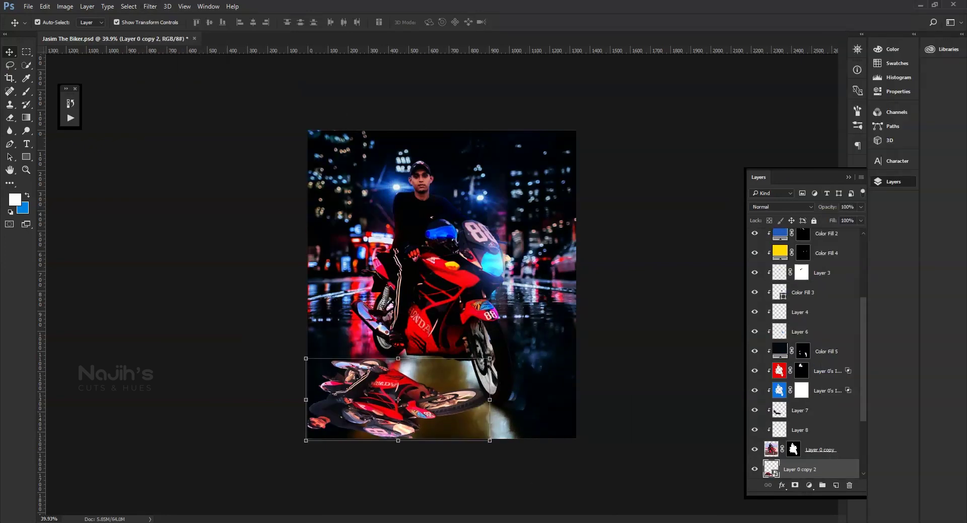
Free-transform the reflection into a trapezoid with a wider lower edge.
key(ctrl+t)
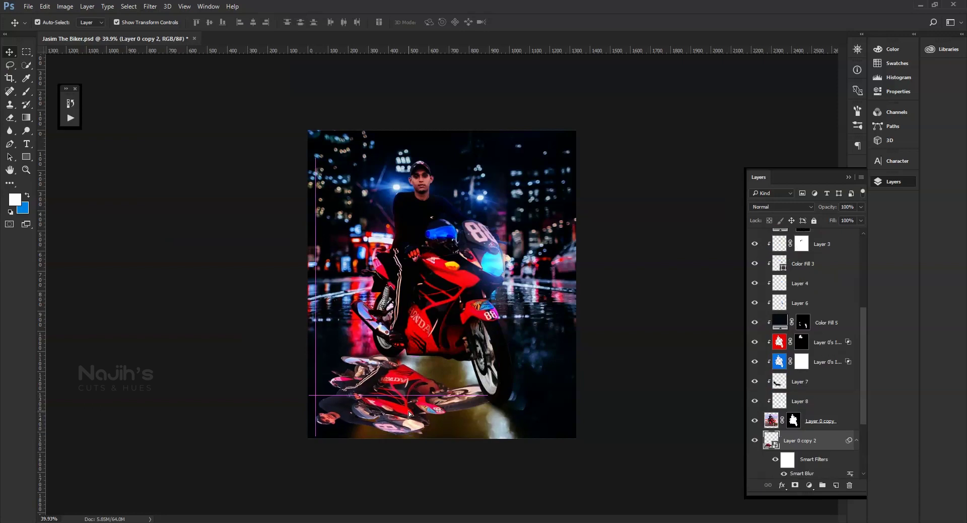
drag(305, 440, 250, 476)
drag(490, 358, 495, 374)
key(Return)
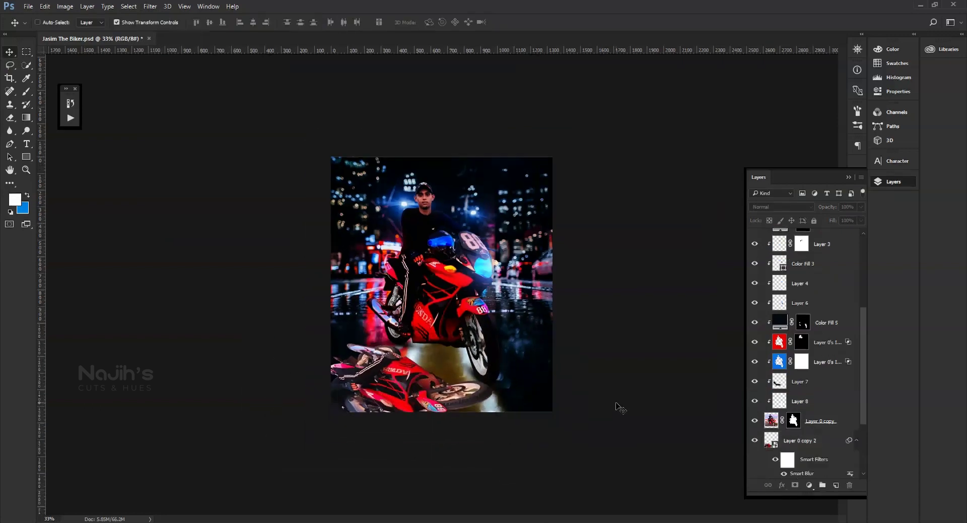
key(v)
Add a Levels adjustment above the reflection and apply Surface Blur to it.
click(809, 485)
click(882, 181)
click(883, 183)
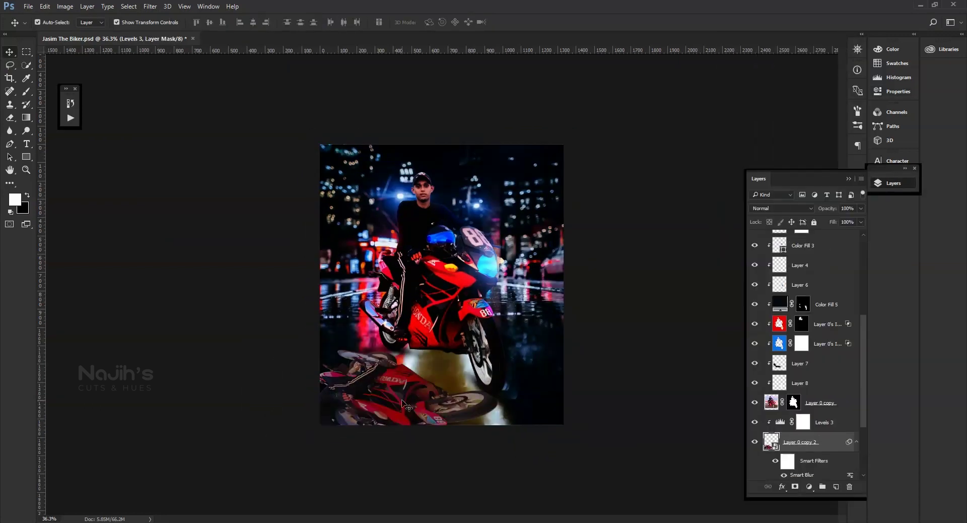
click(802, 442)
click(151, 7)
click(307, 164)
click(539, 130)
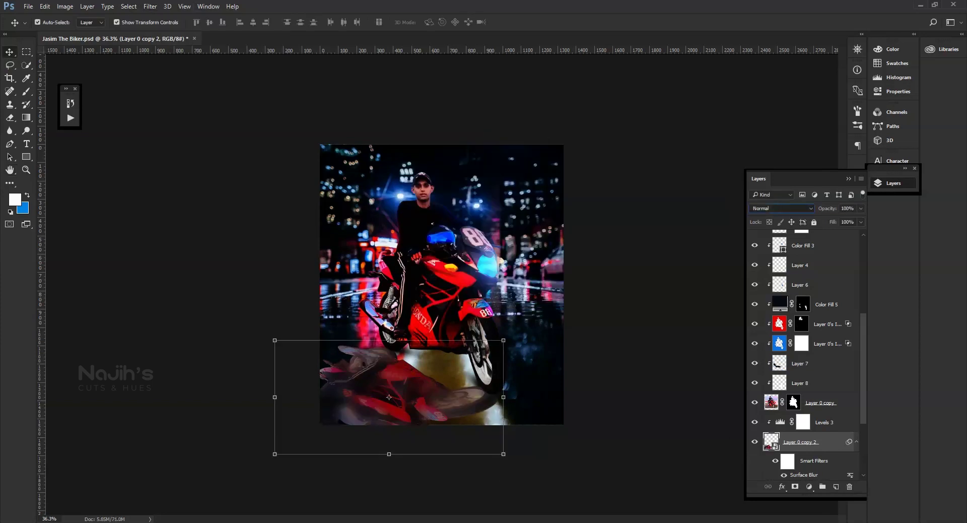
Cycle the reflection's blend modes through Lighten until Soft Light is set.
key(Down)
key(Down)
key(Down)
key(Down)
key(Down)
key(Down)
key(Down)
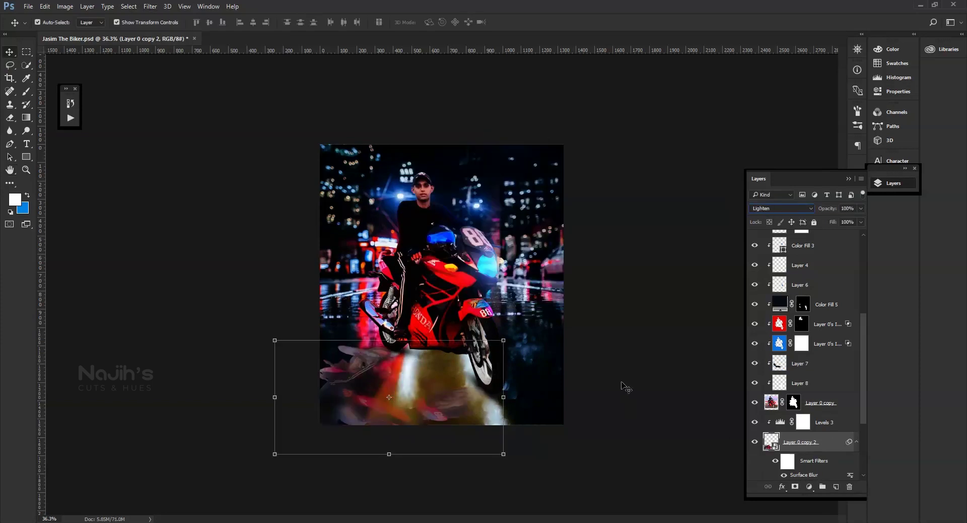
key(Down)
key(Down)
key(Down)
key(Down)
key(Down)
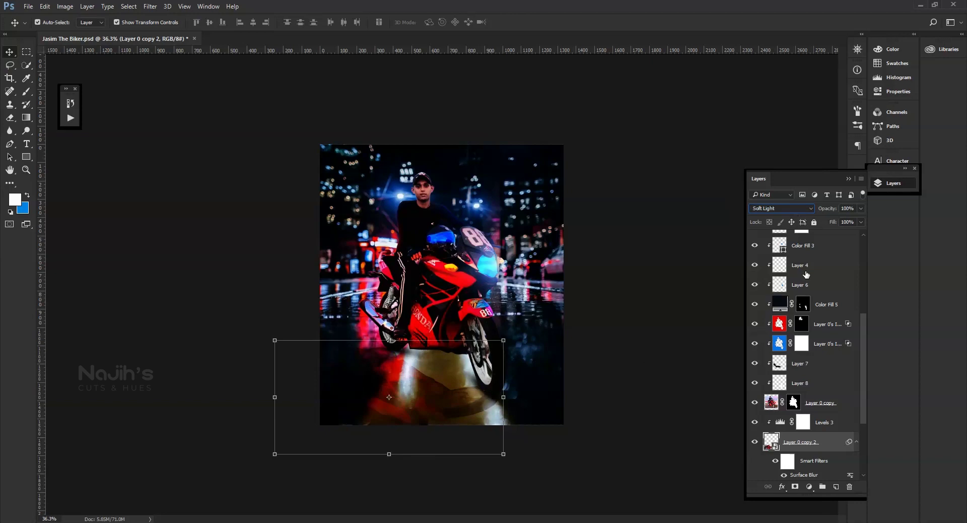
key(Down)
scroll(395, 443, up, 3)
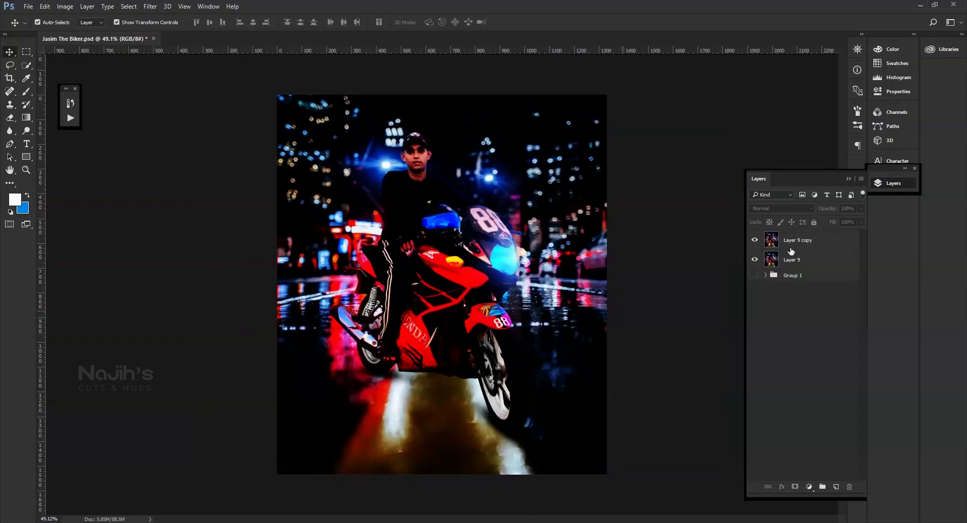
Test blend modes on the top merged layer, return it to Normal, and select Layer 9.
key(shift+minus)
key(shift+minus)
key(shift+minus)
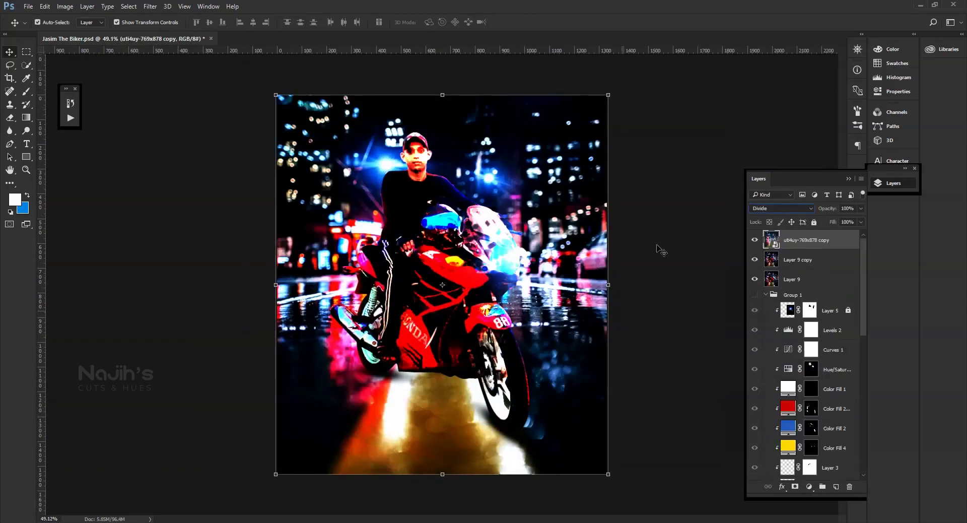
key(shift+minus)
key(shift+minus)
key(shift+minus)
key(shift+minus)
key(shift+minus)
key(shift+minus)
key(shift+minus)
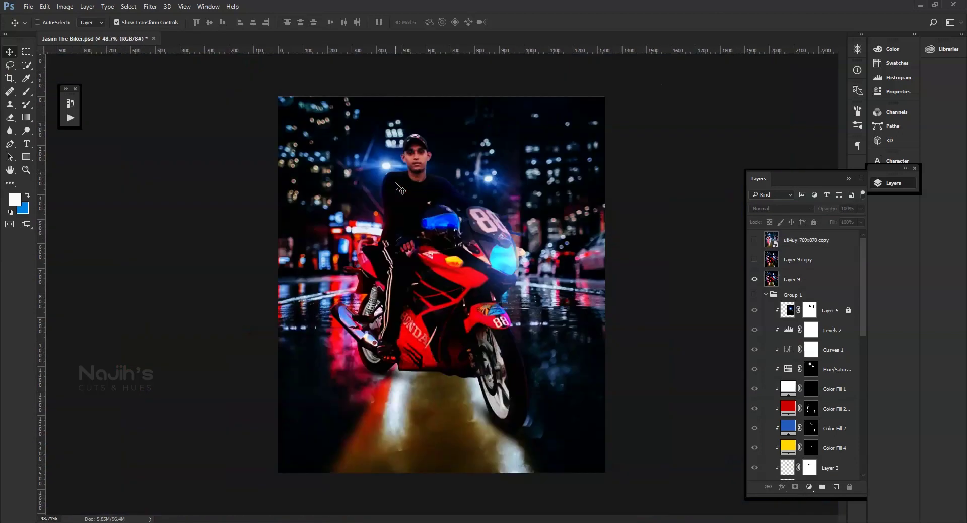
scroll(423, 272, down, 2)
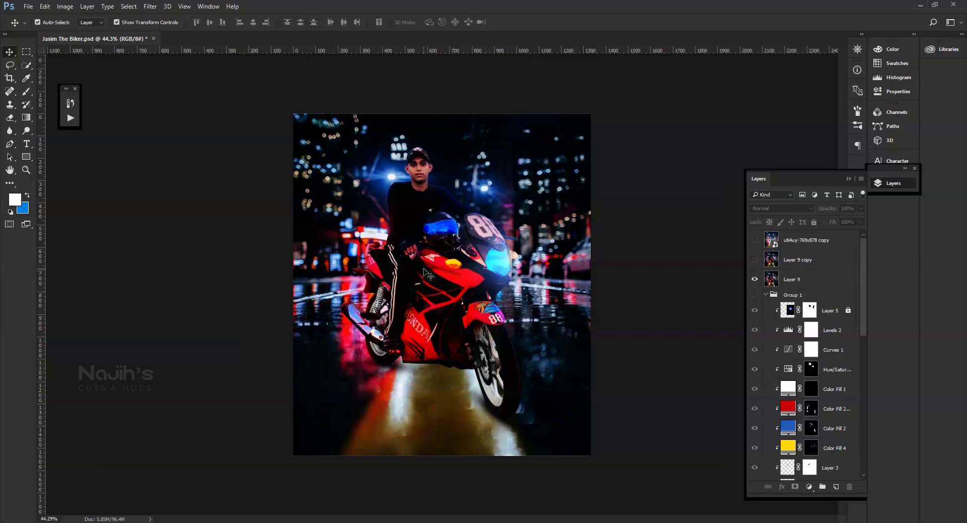
click(428, 274)
Expand the Cinematic Colors action set and play the Cool grading action on Layer 9.
click(150, 6)
click(70, 118)
click(106, 172)
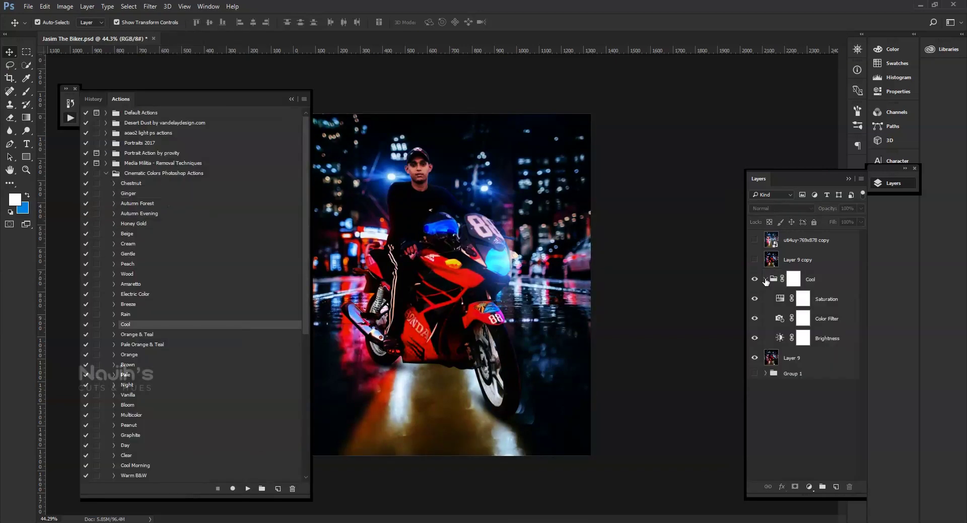
click(766, 280)
scroll(150, 383, down, 2)
click(131, 354)
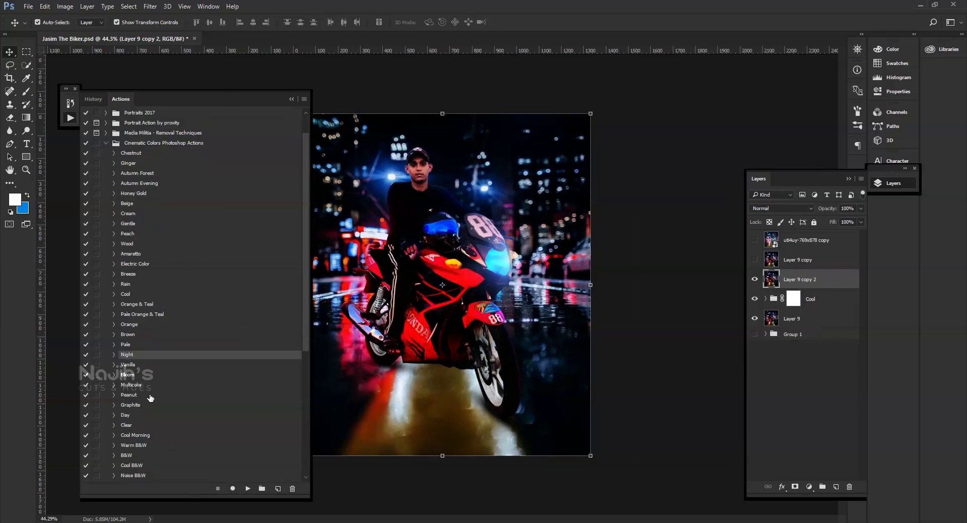
click(146, 415)
click(247, 488)
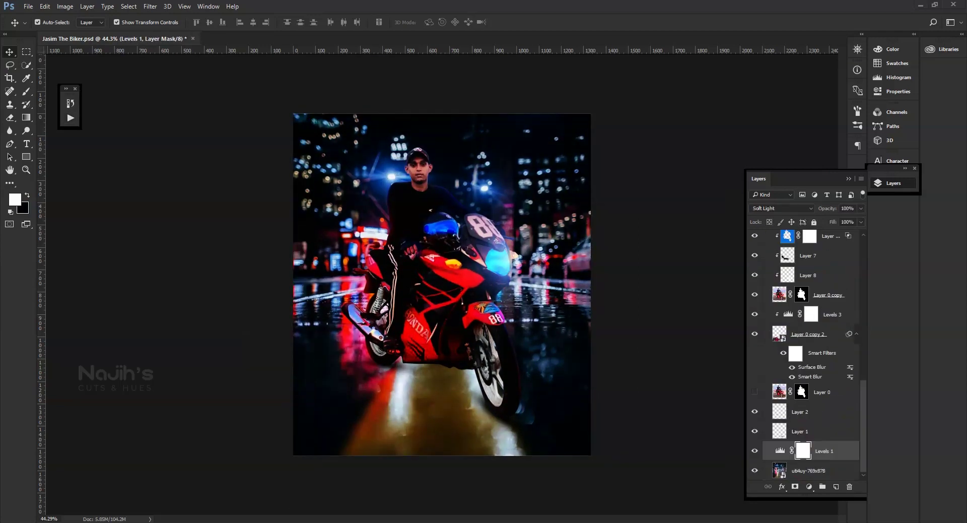
Place the tower city photo over the upper scene and show the cut-out biker layer again.
key(Return)
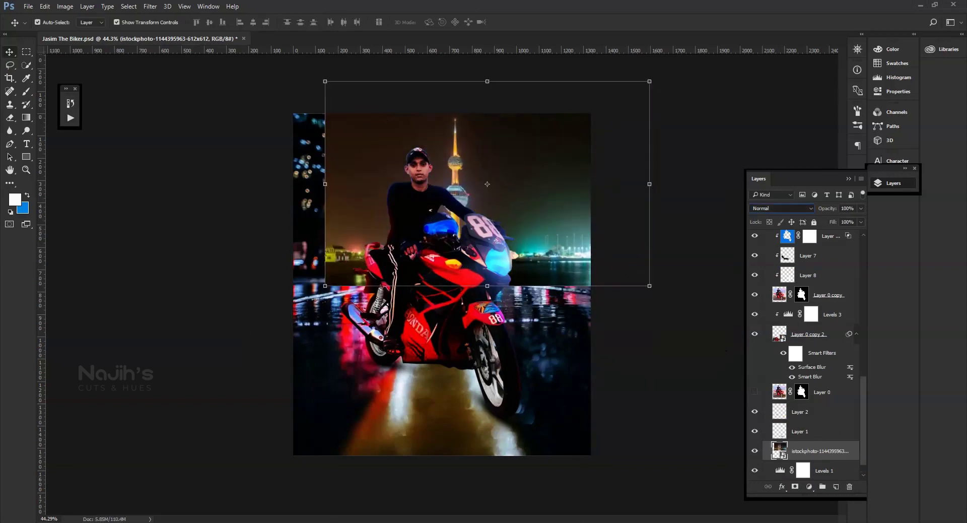
drag(453, 167, 438, 167)
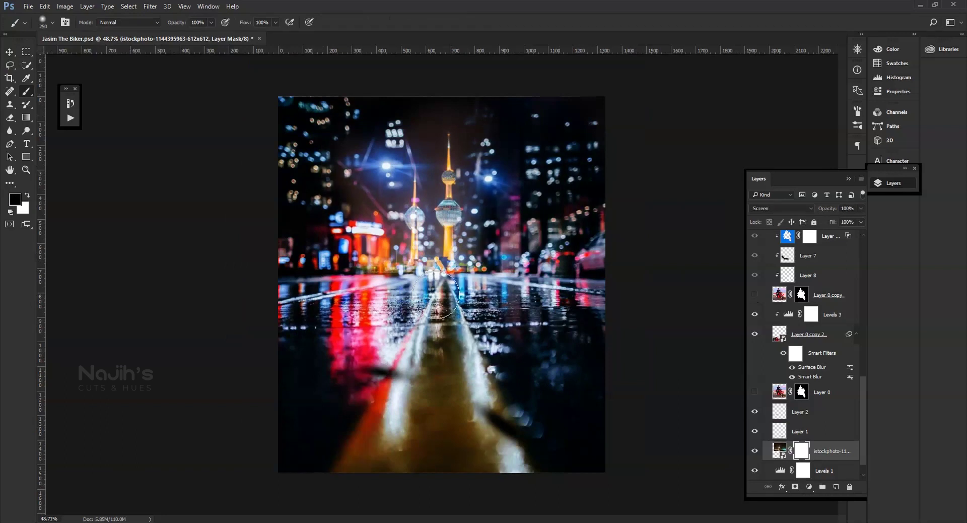
click(755, 294)
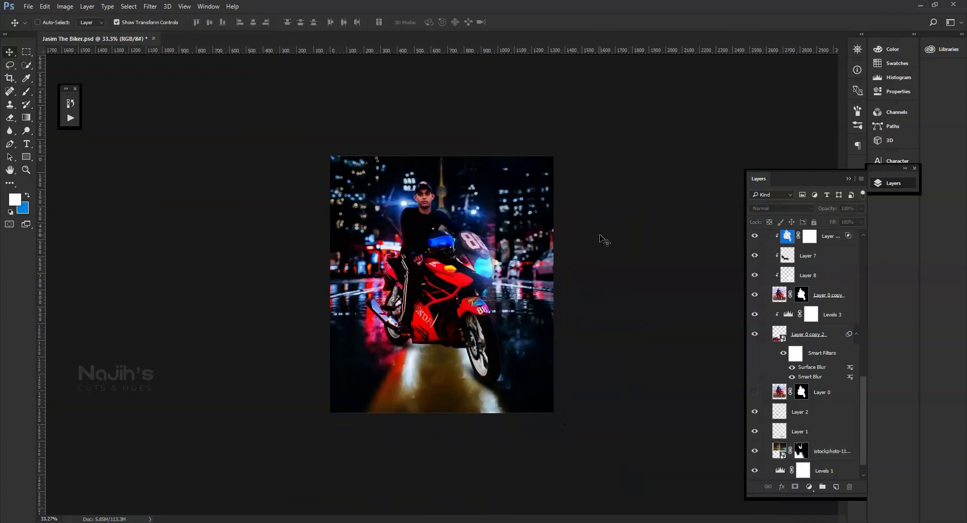
Apply a 15 px Tilt-Shift blur with the focus band raised, then preview full screen.
click(150, 6)
click(304, 146)
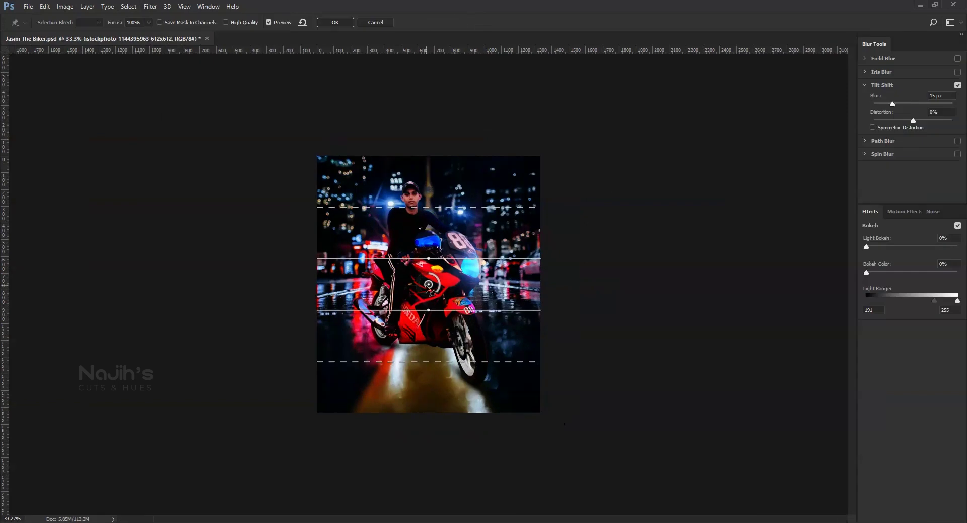
drag(419, 249, 419, 241)
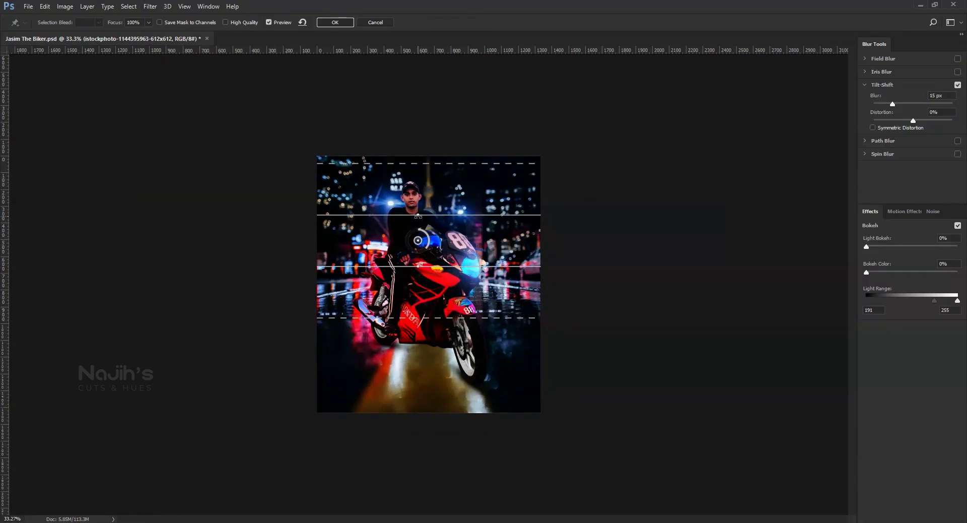
click(332, 22)
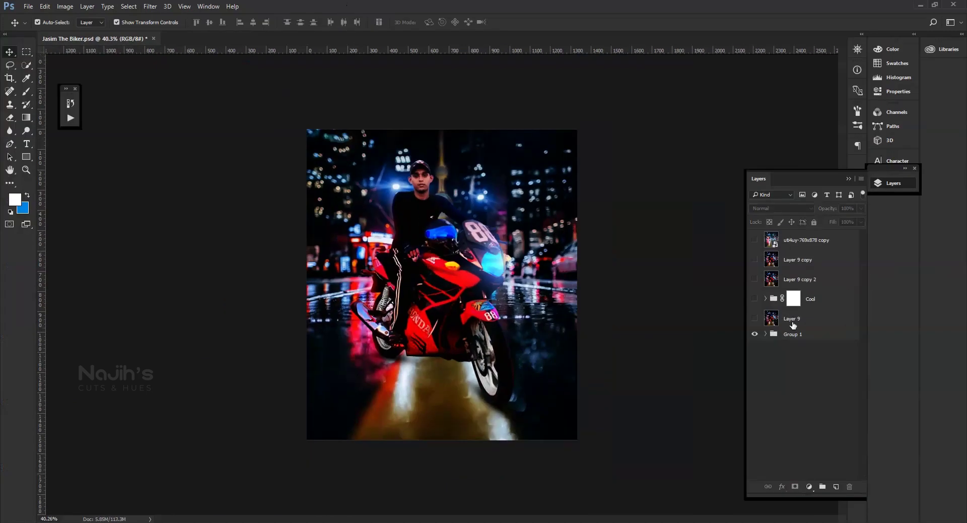
click(754, 298)
key(f)
key(f)
key(ctrl+plus)
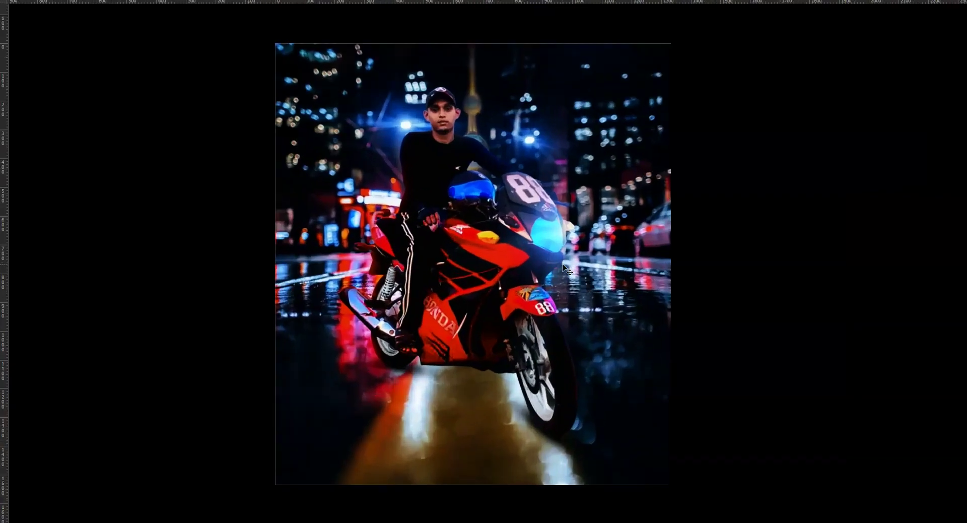
scroll(563, 266, down, 1)
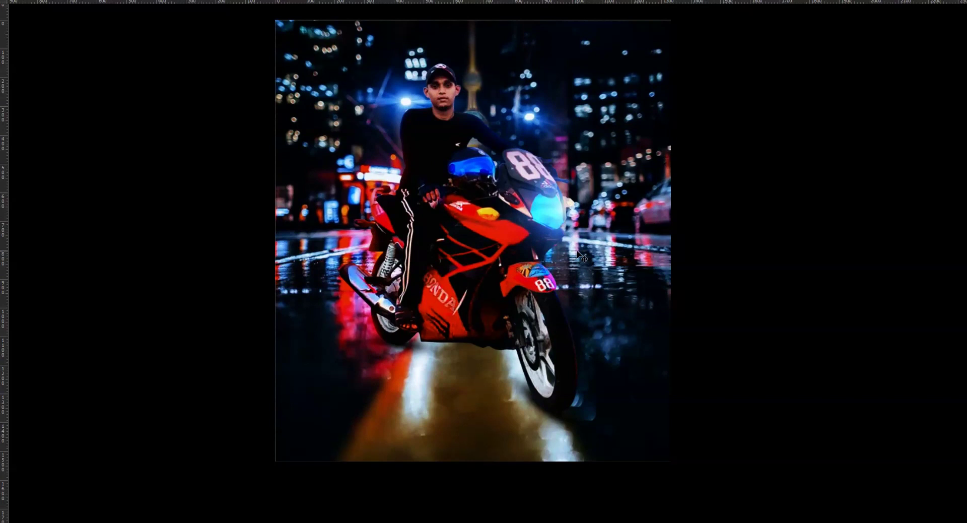
Leave full-screen preview and add a new empty layer above Layer 1.
key(f)
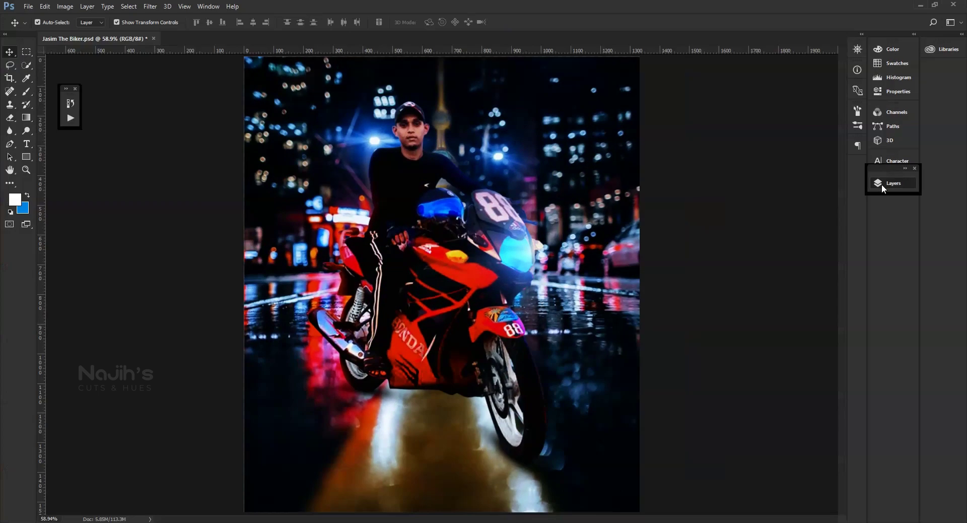
click(889, 184)
scroll(803, 381, down, 5)
click(803, 382)
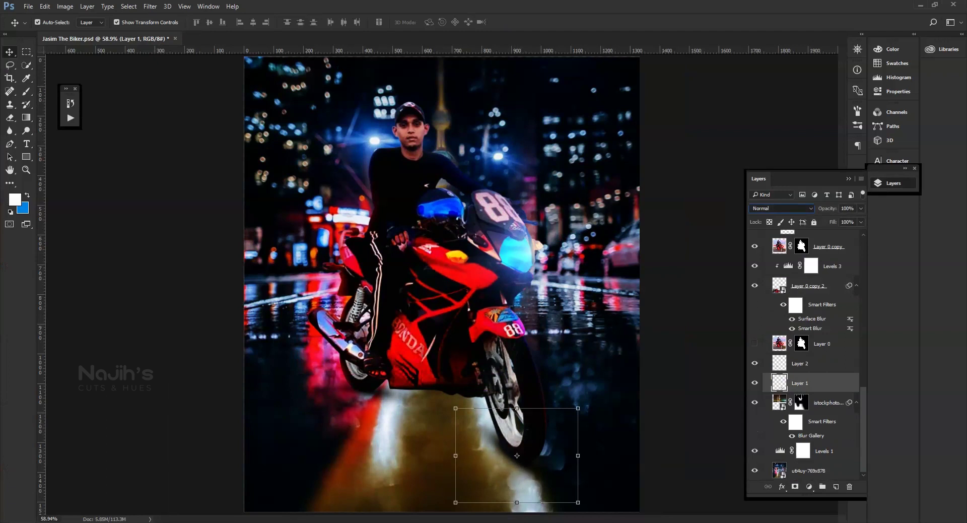
key(ctrl+shift+alt+n)
key(ctrl+minus)
key(ctrl+plus)
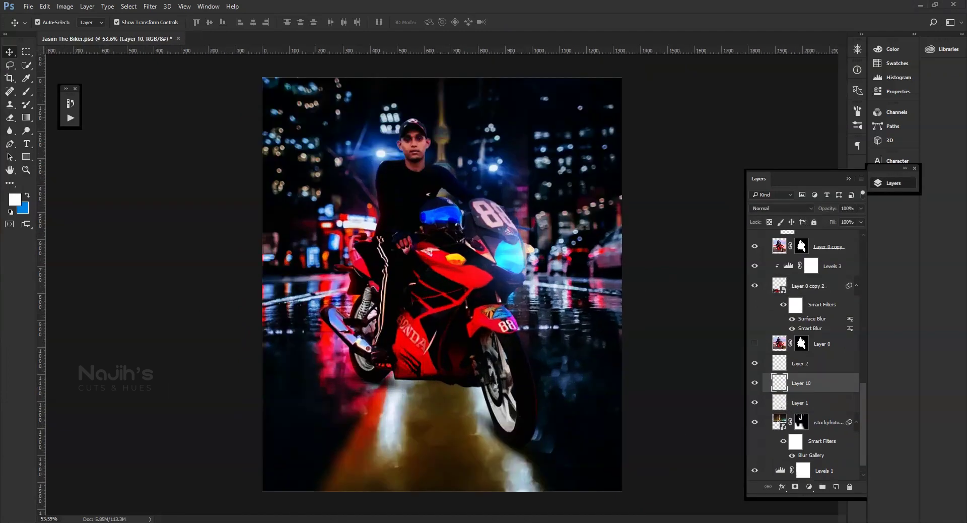
Paint a soft black shadow under the bike and transform it into place.
key(b)
right_click(430, 401)
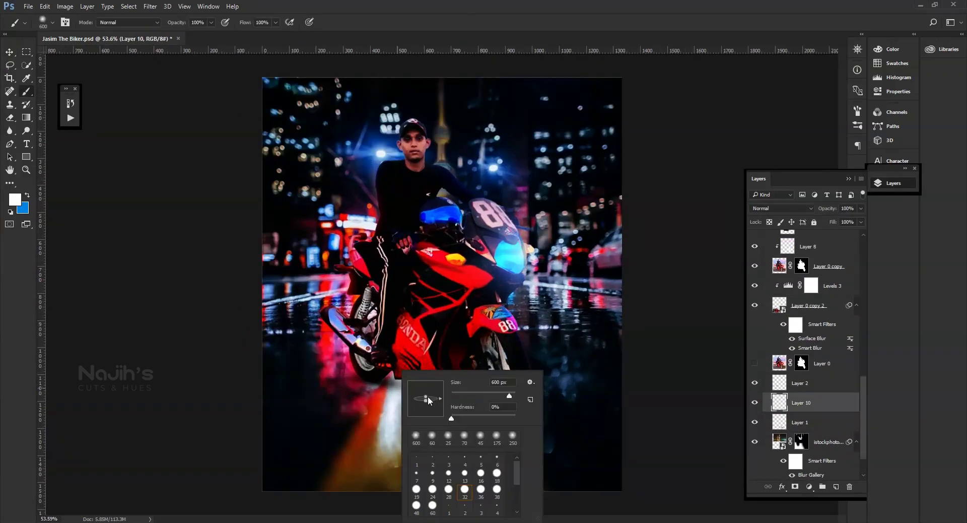
key(Escape)
scroll(806, 383, down, 2)
key(d)
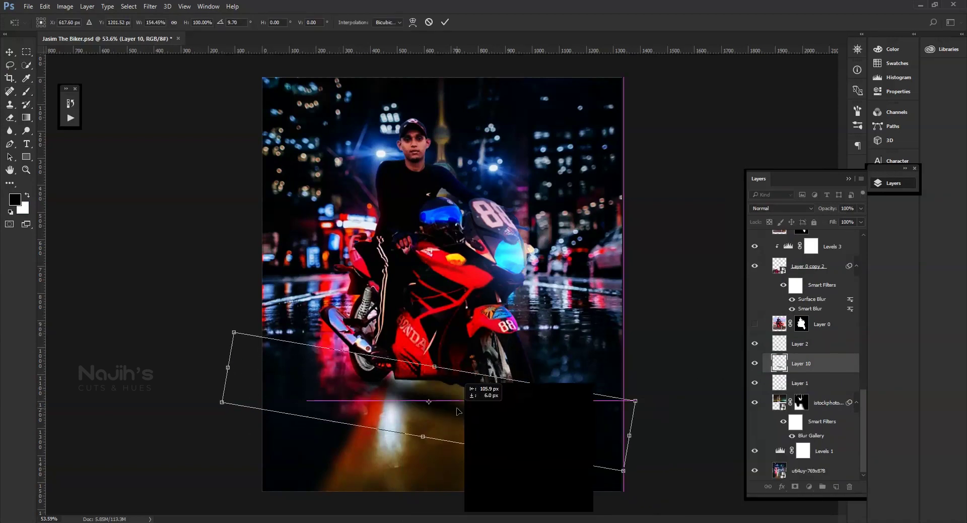
key(ctrl+alt+f)
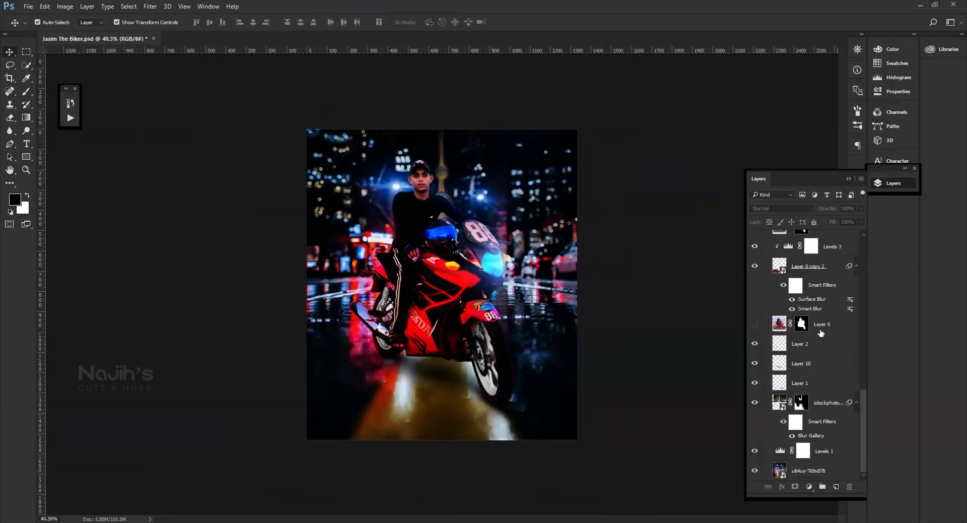
key(ctrl+j)
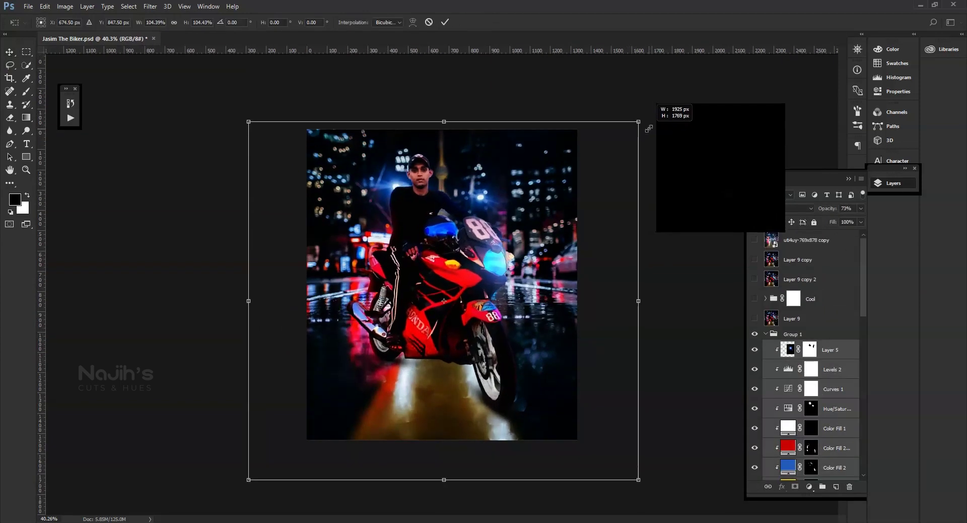
key(Return)
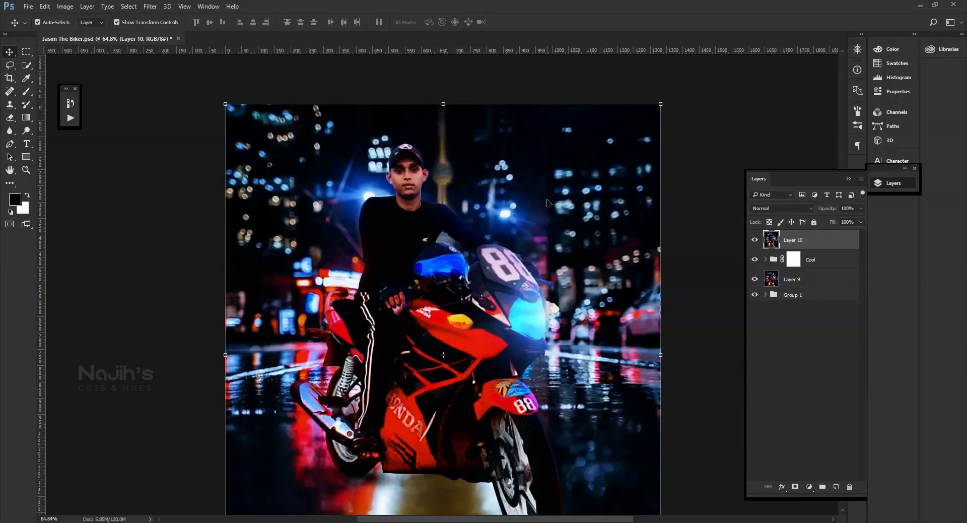
Sharpen with a Soft Light High Pass copy, stamp Layer 11, and lower its opacity to about 28%.
key(ctrl+j)
click(150, 6)
click(303, 215)
key(Return)
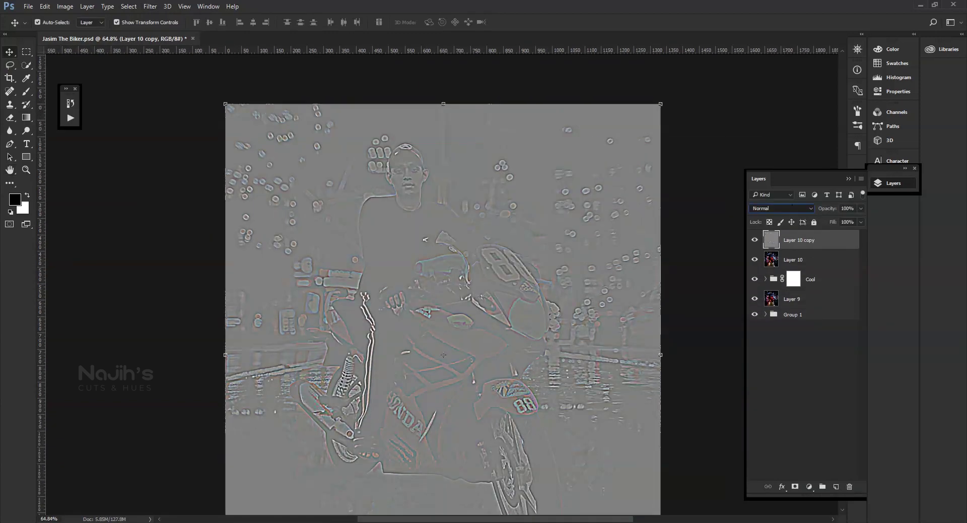
key(shift+alt+o)
key(ctrl+shift+alt+e)
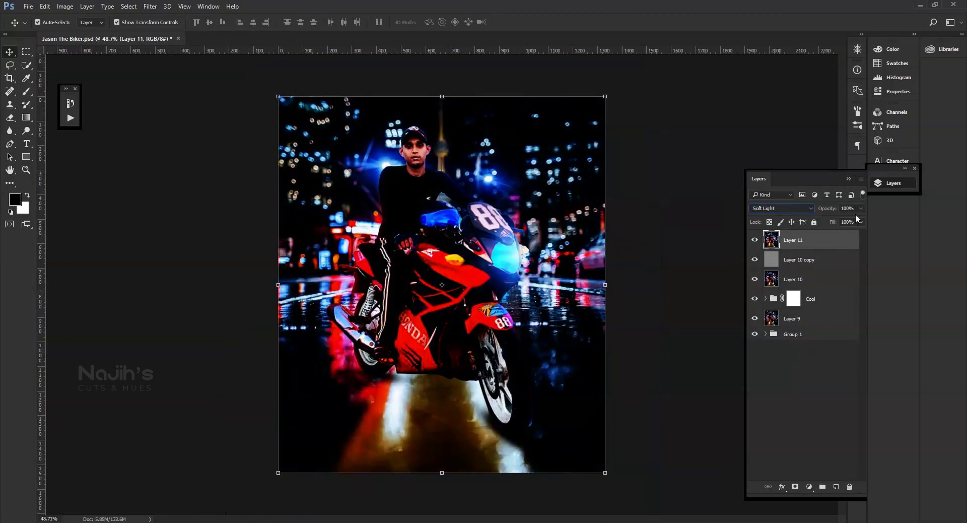
drag(857, 208, 827, 222)
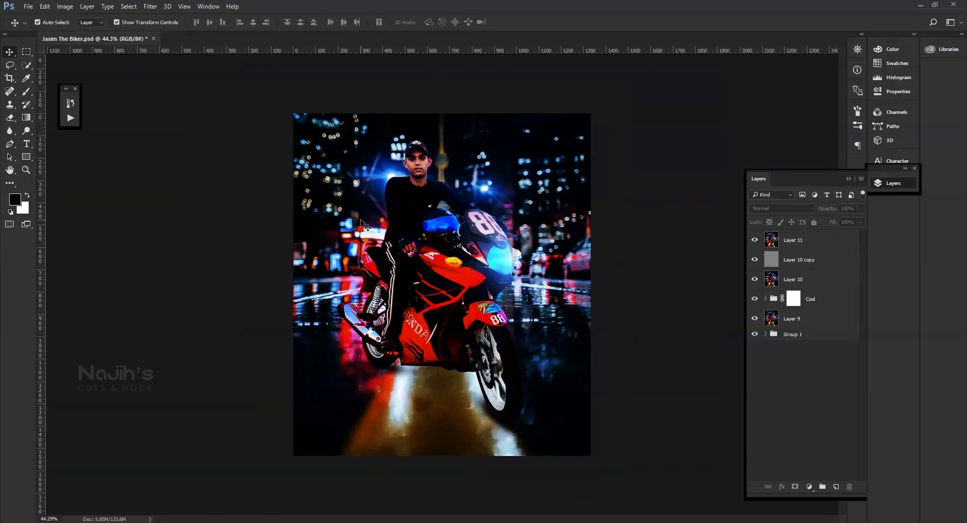